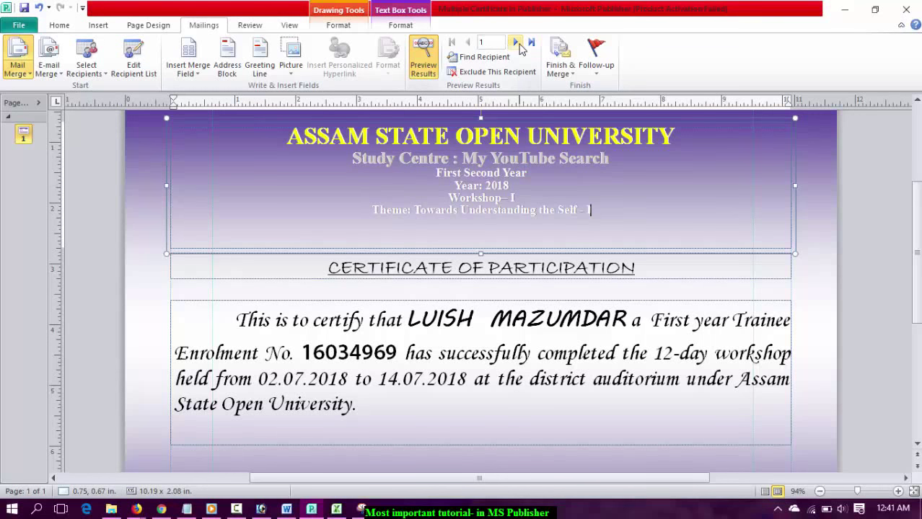
- Step the merge preview forward to record 4, back to record 1, then forward to the fourth student
{"action": "left_click", "coordinate": [520, 42]}
{"action": "left_click", "coordinate": [519, 43]}
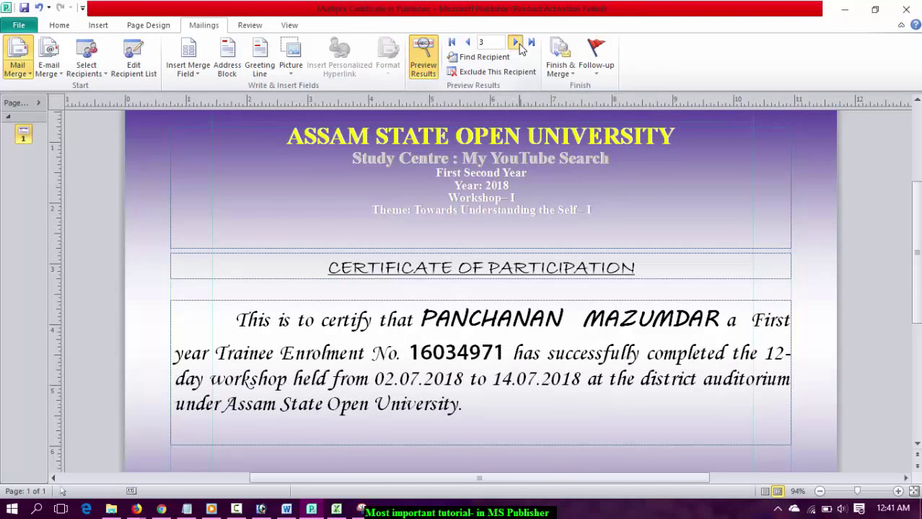
{"action": "left_click", "coordinate": [516, 44]}
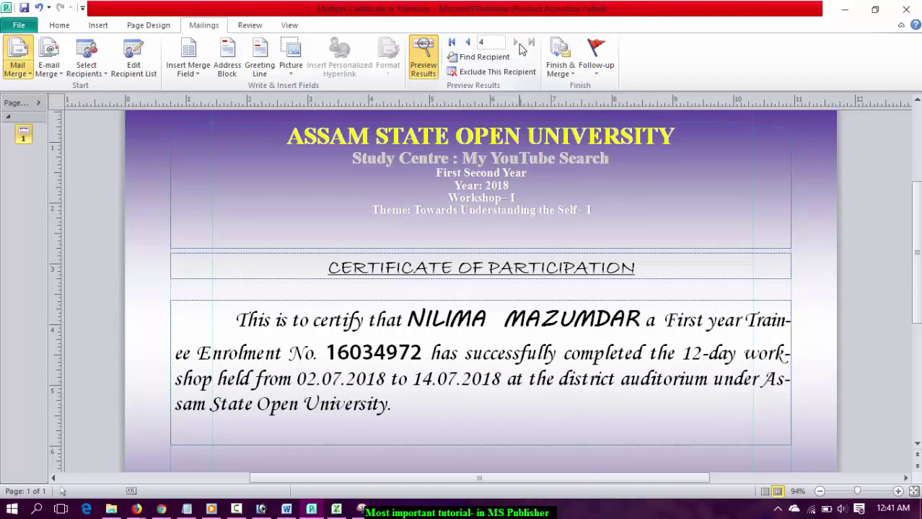
{"action": "left_click", "coordinate": [467, 44]}
{"action": "left_click", "coordinate": [467, 43]}
{"action": "left_click", "coordinate": [467, 44]}
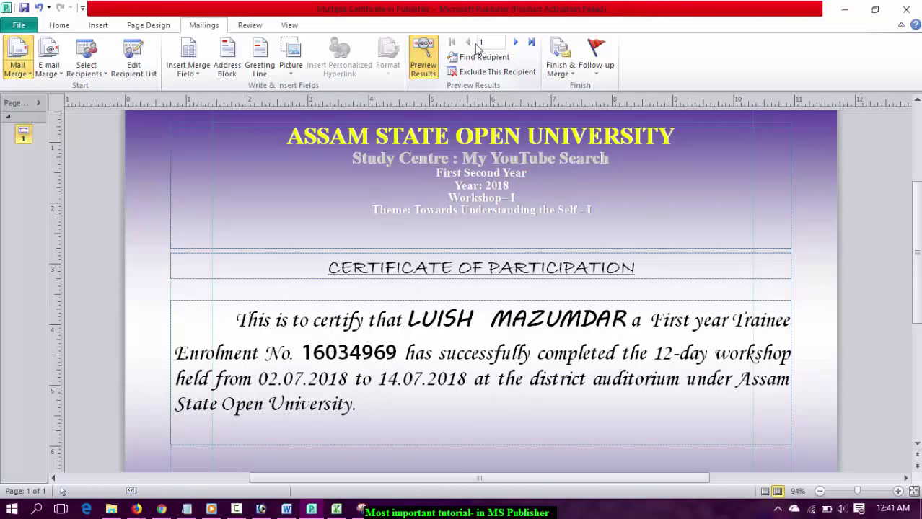
{"action": "left_click", "coordinate": [515, 43]}
{"action": "left_click", "coordinate": [515, 43]}
{"action": "left_click", "coordinate": [515, 43]}
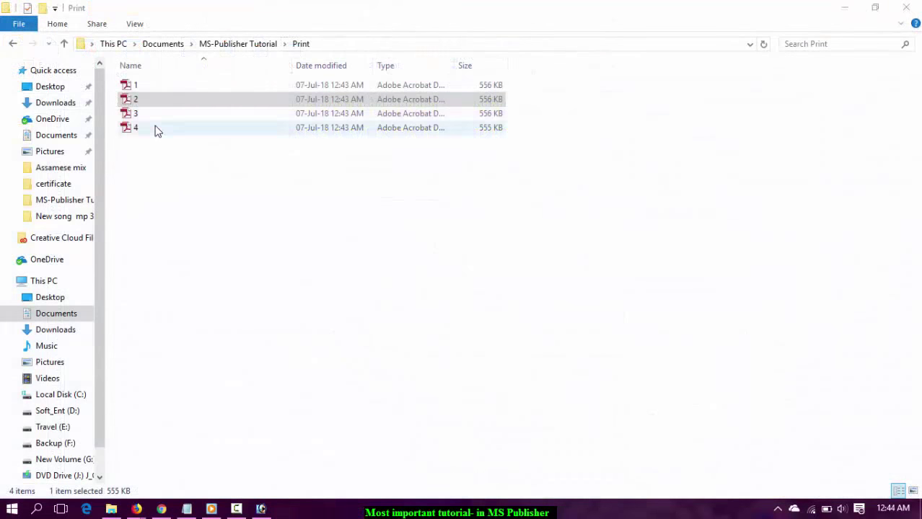
- Open 3.pdf, select the student's name to check it, and close it
{"action": "double_click", "coordinate": [148, 115]}
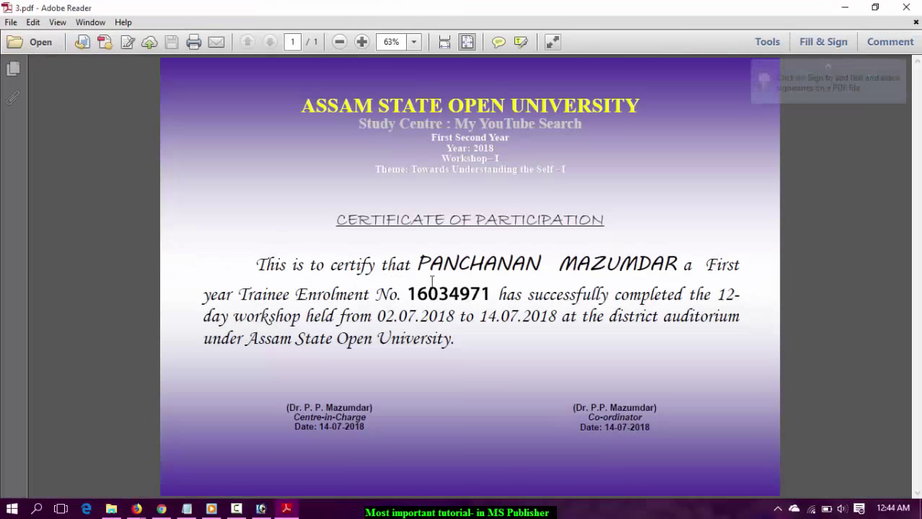
{"action": "left_click_drag", "start_coordinate": [417, 264], "coordinate": [691, 264]}
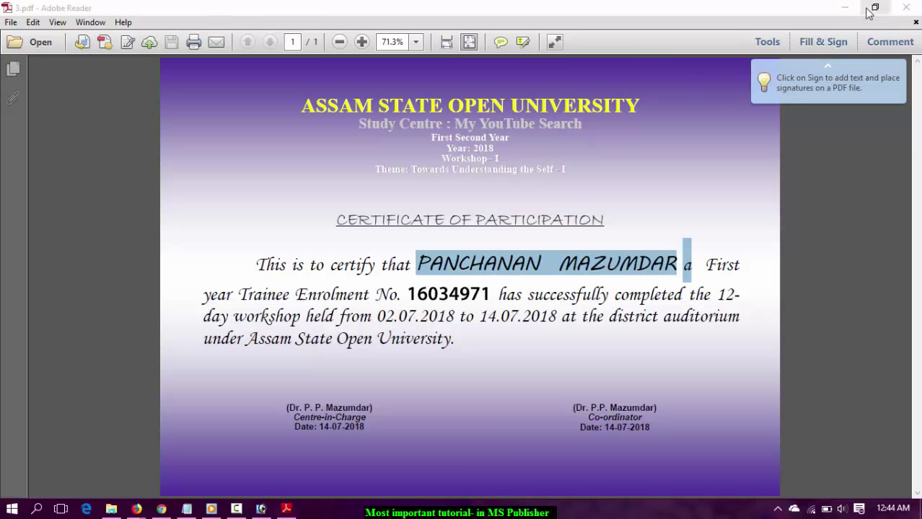
{"action": "left_click", "coordinate": [906, 7]}
- Open 4.pdf, check the student's name, enrolment number and dates, then close it
{"action": "left_click", "coordinate": [127, 134]}
{"action": "double_click", "coordinate": [127, 134]}
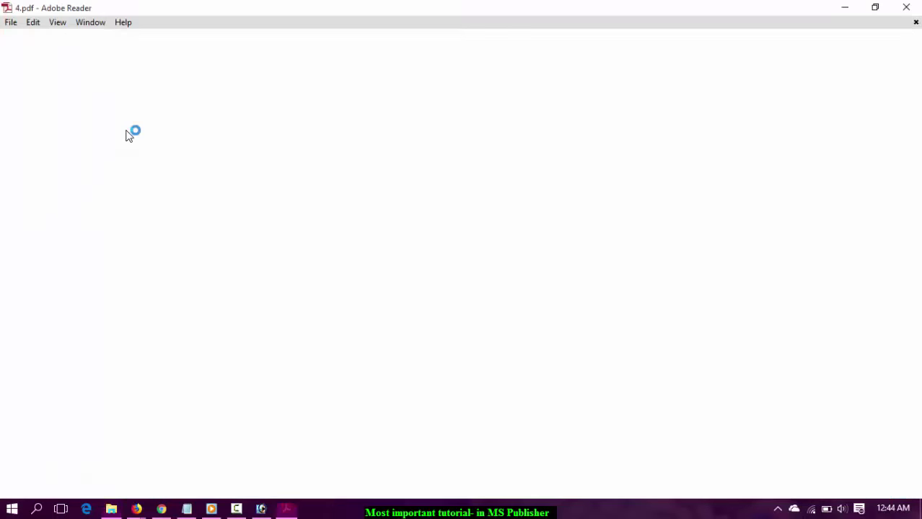
{"action": "left_click_drag", "start_coordinate": [406, 265], "coordinate": [602, 264]}
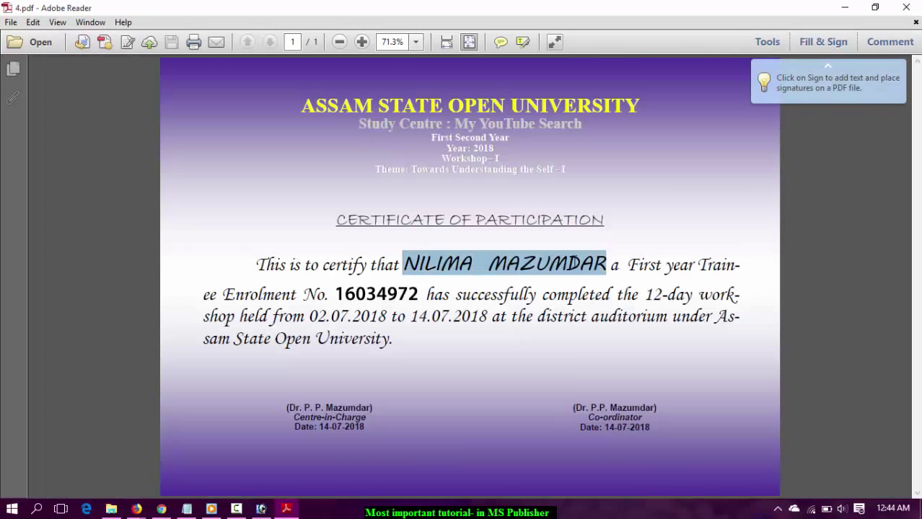
{"action": "left_click_drag", "start_coordinate": [351, 328], "coordinate": [497, 293]}
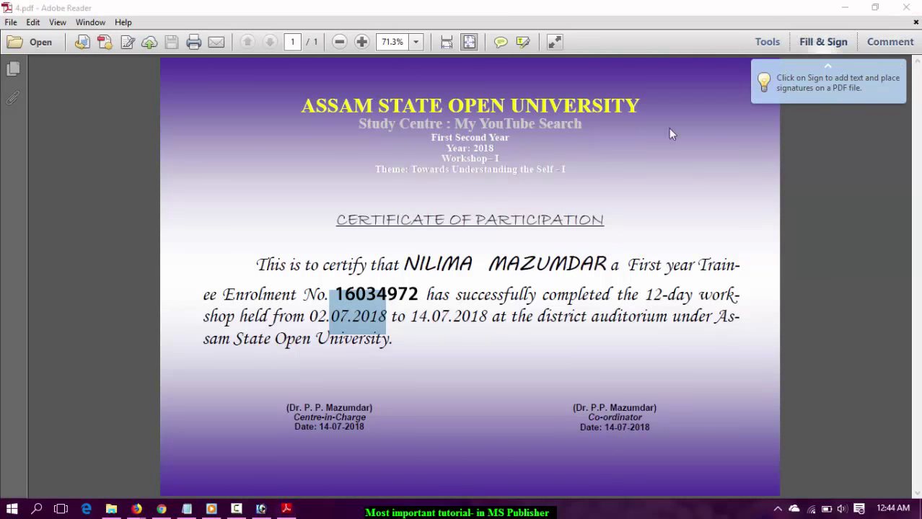
{"action": "left_click", "coordinate": [905, 7]}
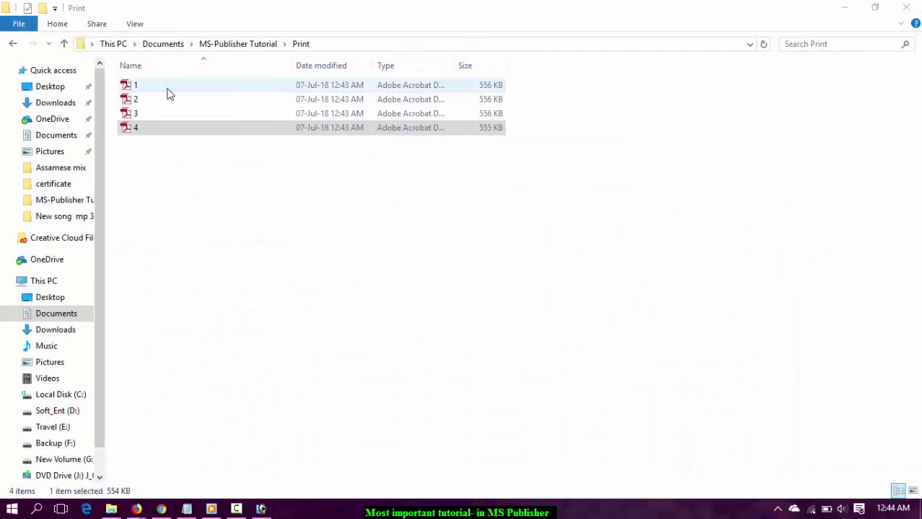
- Open 1.pdf, check the student's name, then close Adobe Reader
{"action": "double_click", "coordinate": [172, 86]}
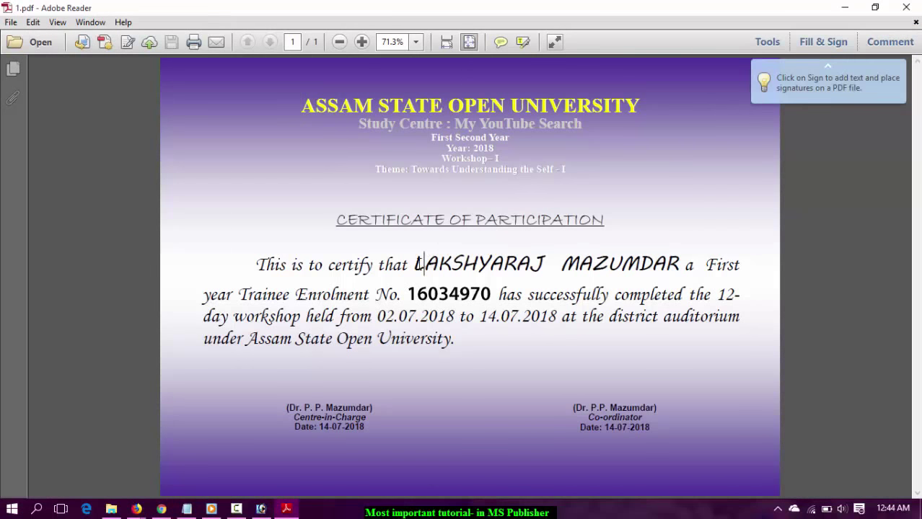
{"action": "left_click_drag", "start_coordinate": [417, 264], "coordinate": [640, 264]}
{"action": "left_click", "coordinate": [445, 317]}
{"action": "left_click", "coordinate": [908, 6]}
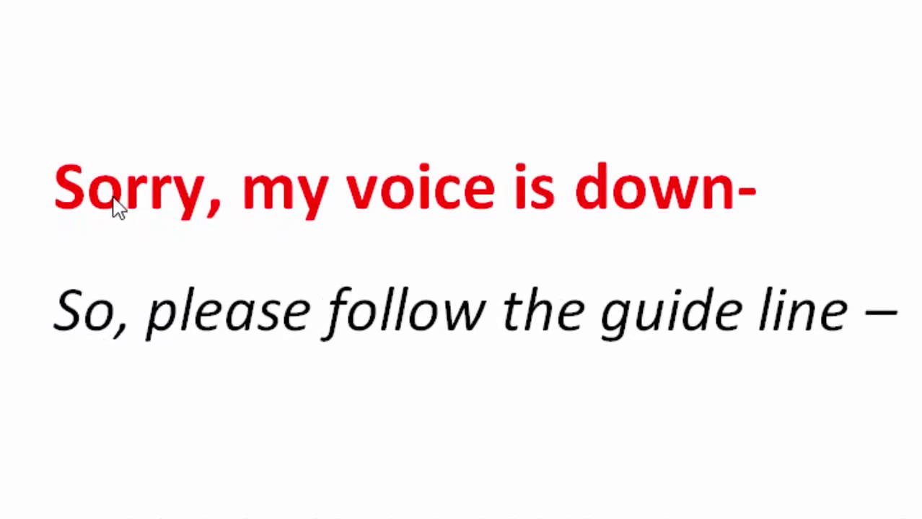
- Highlight the 'Sorry, my voice is down' note lines, then select the Excel file in the MS-Publisher Tutorial folder
{"action": "left_click_drag", "start_coordinate": [43, 181], "coordinate": [819, 205]}
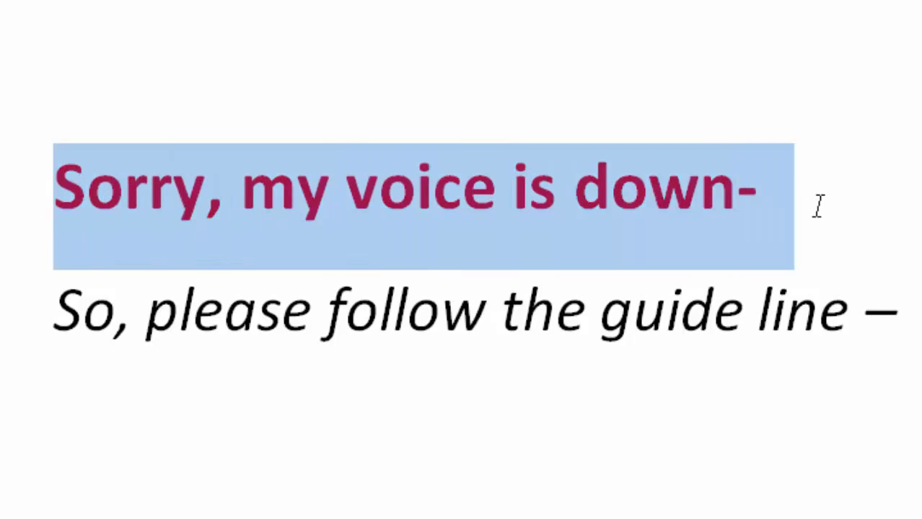
{"action": "left_click_drag", "start_coordinate": [898, 310], "coordinate": [117, 273]}
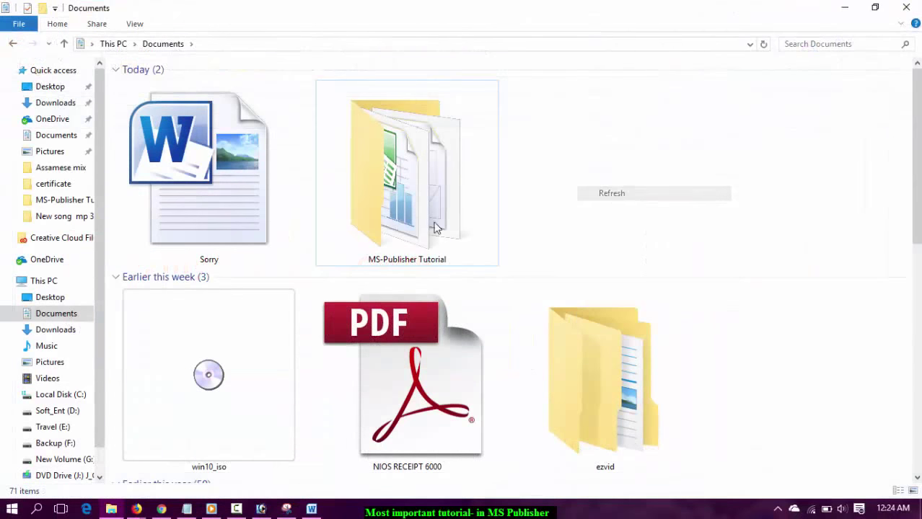
{"action": "left_click", "coordinate": [435, 228]}
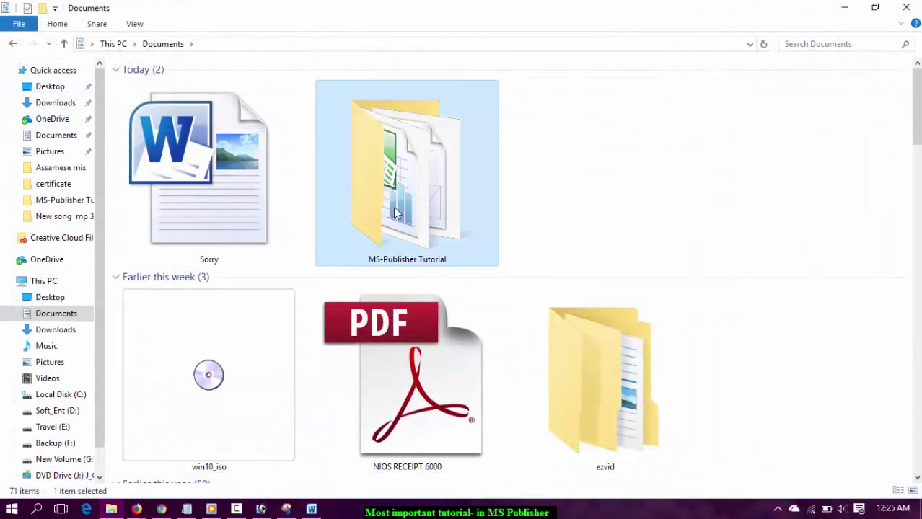
{"action": "double_click", "coordinate": [383, 185]}
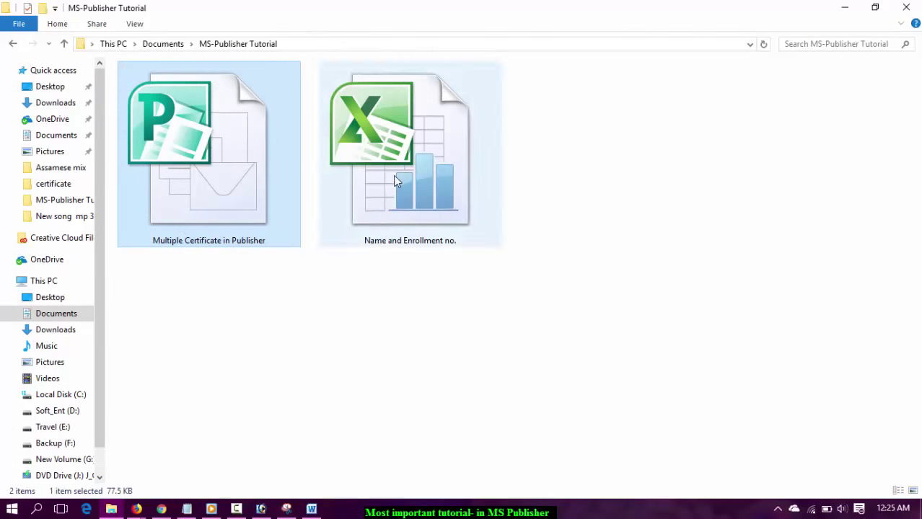
{"action": "left_click", "coordinate": [393, 175]}
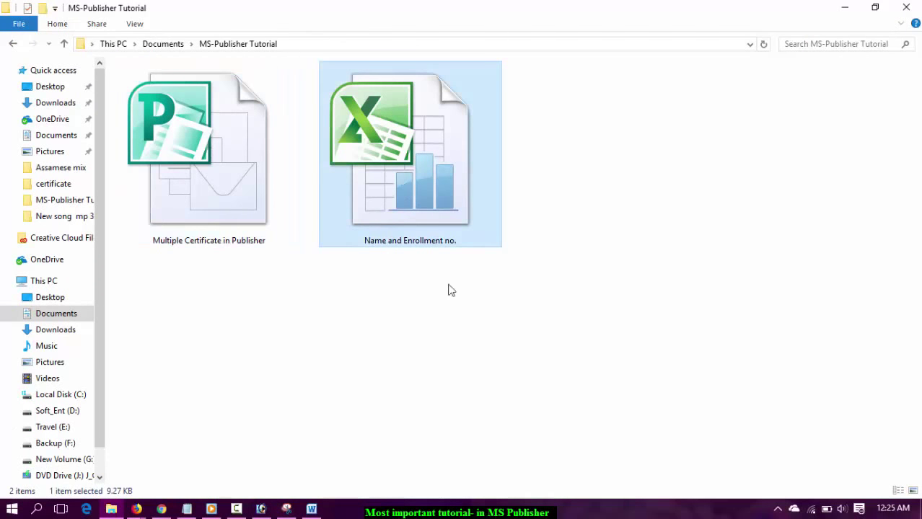
{"action": "left_click", "coordinate": [305, 510]}
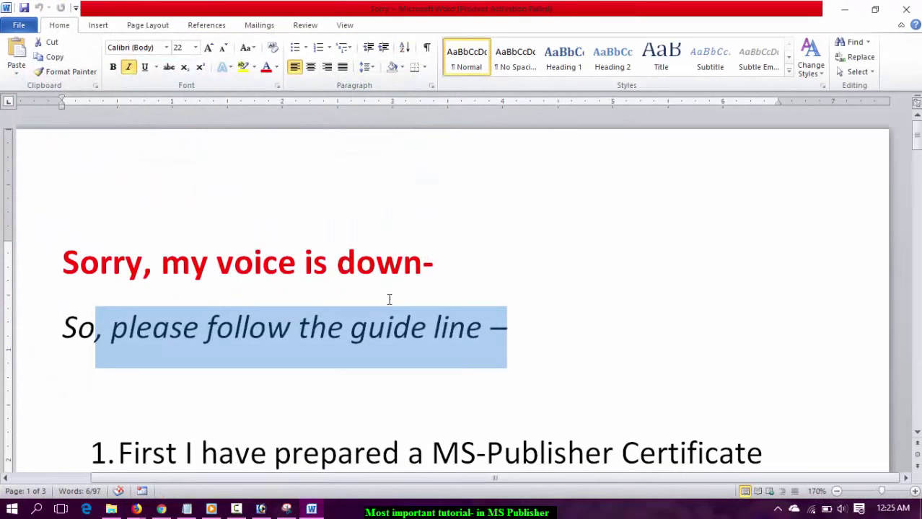
- Select the step 1 line and scroll to the certificate screenshot with its name and registration fields
{"action": "scroll", "coordinate": [389, 300], "scroll_direction": "down", "scroll_amount": 1}
{"action": "scroll", "coordinate": [389, 300], "scroll_direction": "down", "scroll_amount": 1}
{"action": "left_click_drag", "start_coordinate": [118, 288], "coordinate": [766, 290]}
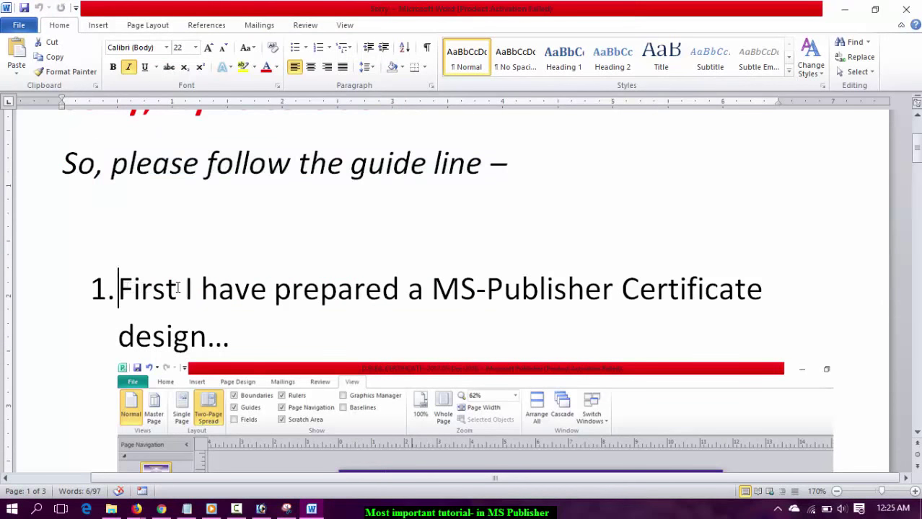
{"action": "scroll", "coordinate": [424, 290], "scroll_direction": "down", "scroll_amount": 1}
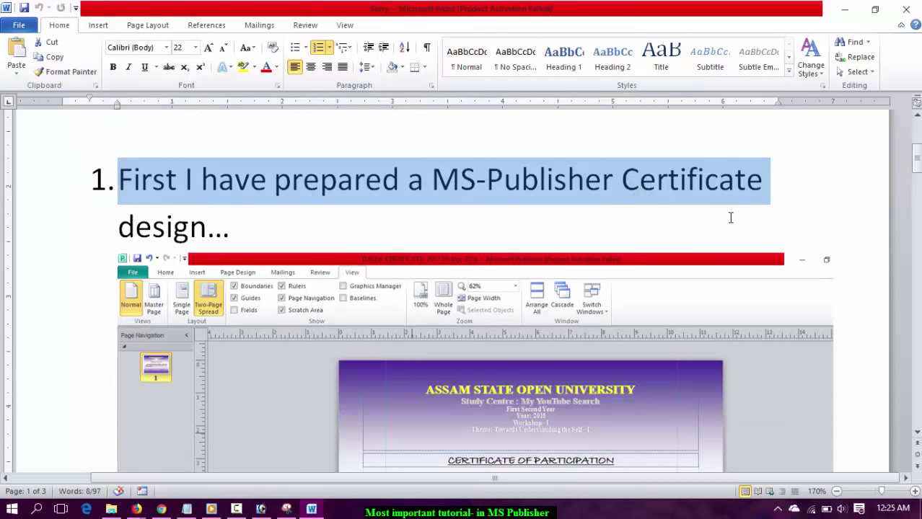
{"action": "scroll", "coordinate": [300, 240], "scroll_direction": "down", "scroll_amount": 1}
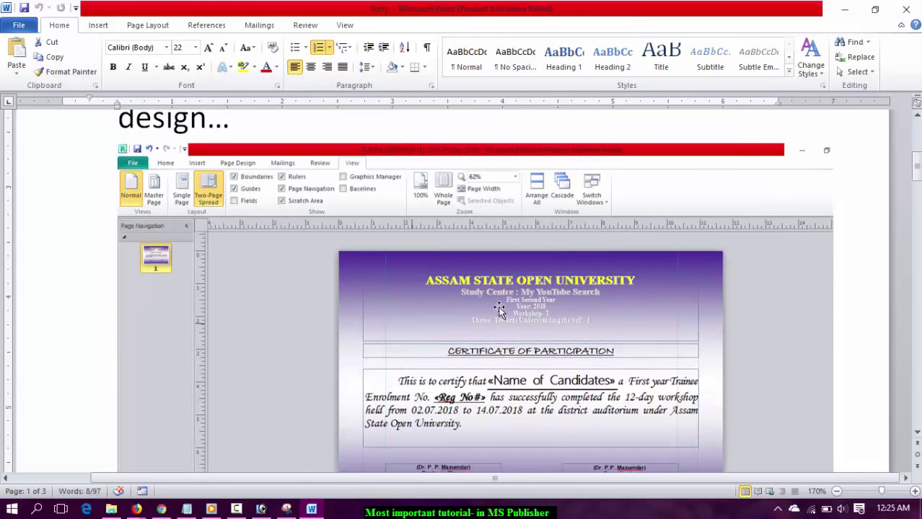
{"action": "scroll", "coordinate": [498, 339], "scroll_direction": "down", "scroll_amount": 1}
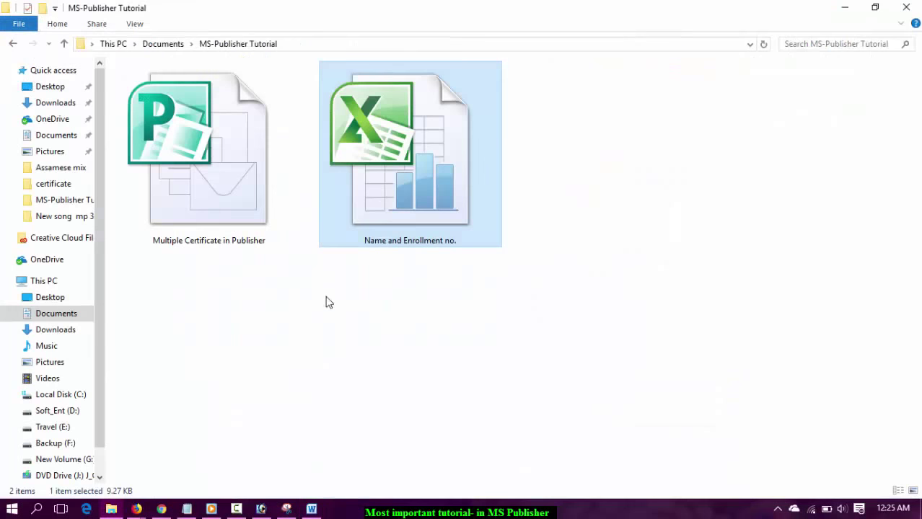
{"action": "left_click", "coordinate": [501, 333]}
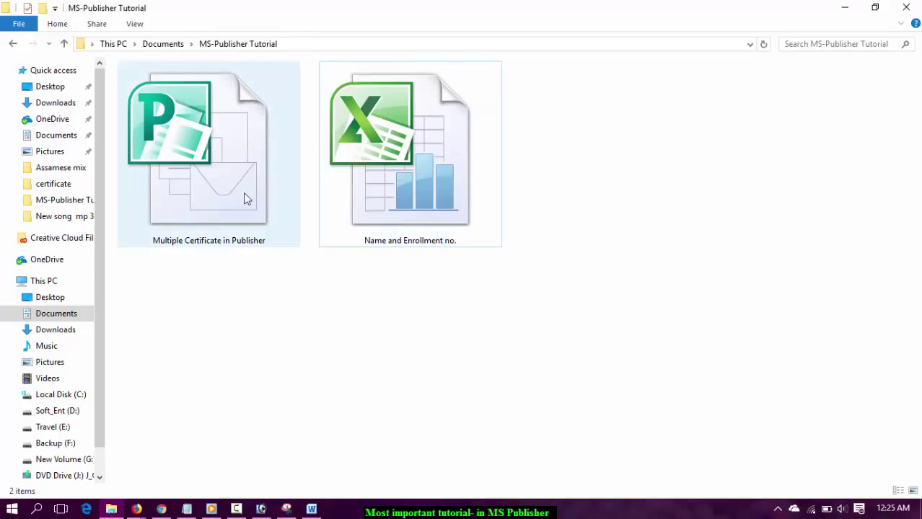
{"action": "double_click", "coordinate": [206, 166]}
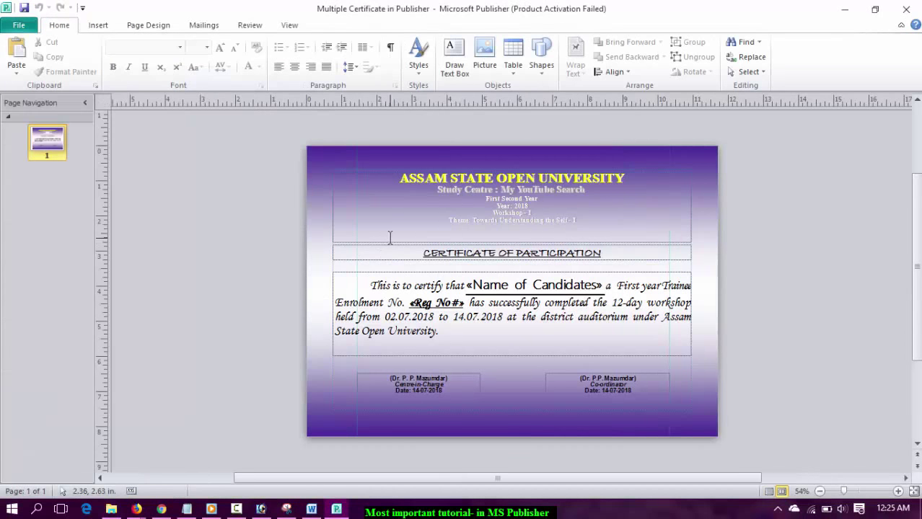
{"action": "scroll", "coordinate": [490, 265], "scroll_direction": "down", "scroll_amount": 2}
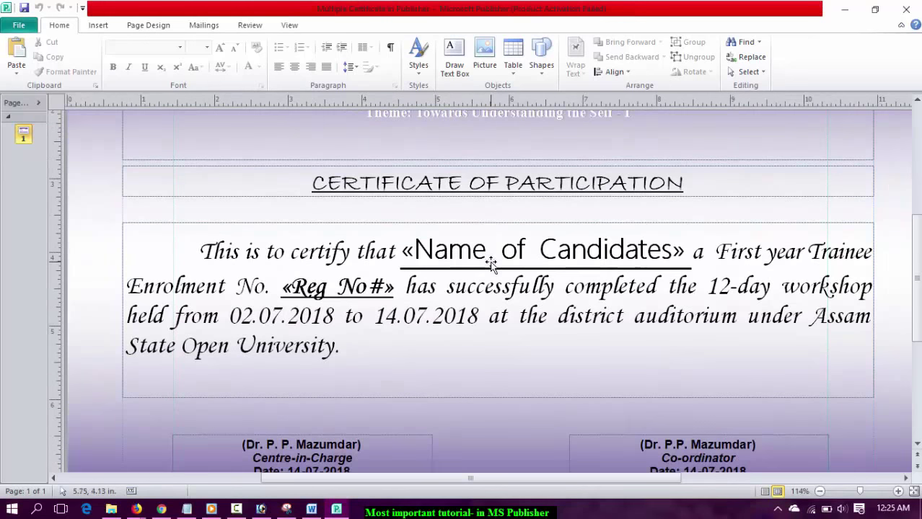
{"action": "scroll", "coordinate": [491, 259], "scroll_direction": "down", "scroll_amount": 1}
{"action": "scroll", "coordinate": [490, 260], "scroll_direction": "up", "scroll_amount": 3}
{"action": "scroll", "coordinate": [490, 263], "scroll_direction": "up", "scroll_amount": 2}
{"action": "scroll", "coordinate": [492, 263], "scroll_direction": "up", "scroll_amount": 2}
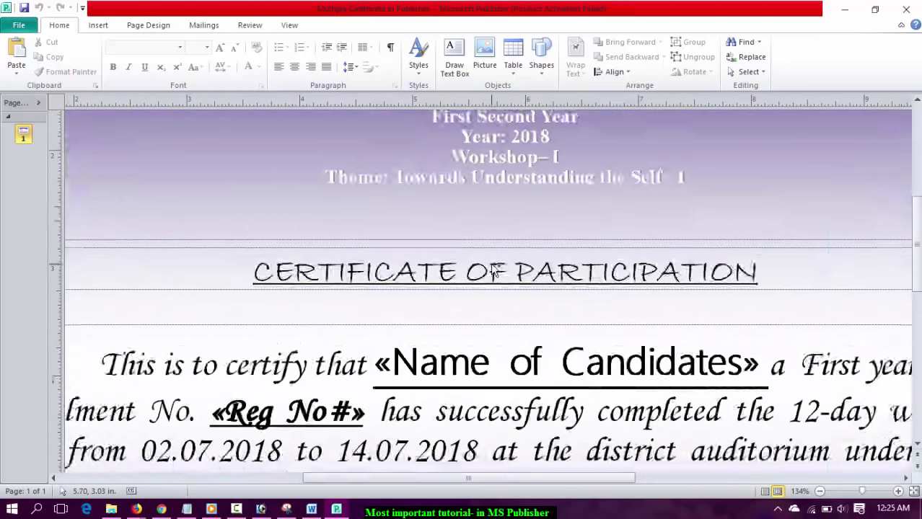
{"action": "scroll", "coordinate": [491, 264], "scroll_direction": "up", "scroll_amount": 1}
{"action": "scroll", "coordinate": [493, 267], "scroll_direction": "down", "scroll_amount": 4}
{"action": "scroll", "coordinate": [494, 269], "scroll_direction": "down", "scroll_amount": 1}
{"action": "scroll", "coordinate": [494, 269], "scroll_direction": "up", "scroll_amount": 3}
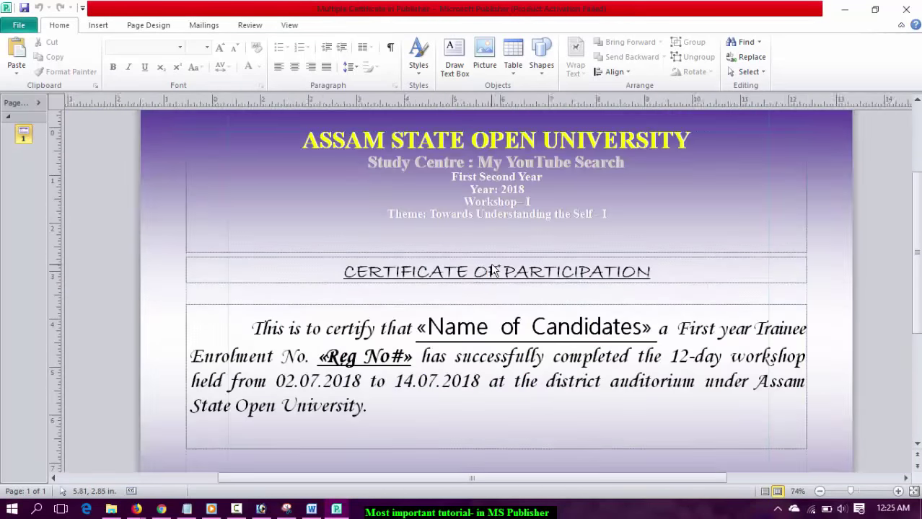
{"action": "scroll", "coordinate": [493, 269], "scroll_direction": "down", "scroll_amount": 2}
{"action": "scroll", "coordinate": [502, 281], "scroll_direction": "up", "scroll_amount": 3}
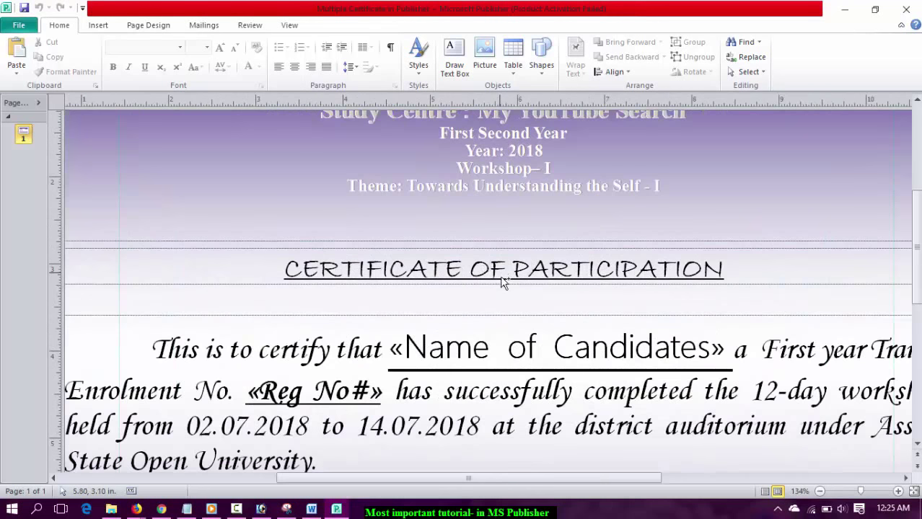
{"action": "left_click_drag", "start_coordinate": [390, 350], "coordinate": [655, 350]}
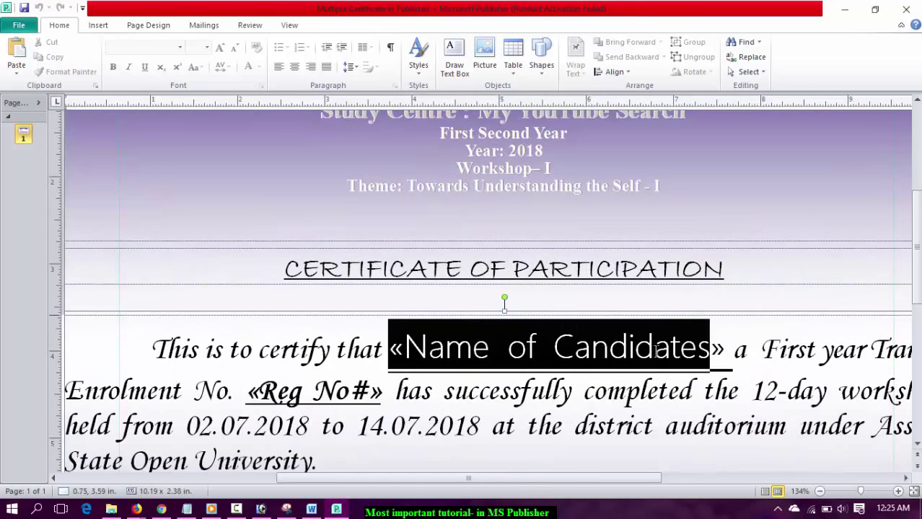
{"action": "left_click_drag", "start_coordinate": [717, 352], "coordinate": [729, 351]}
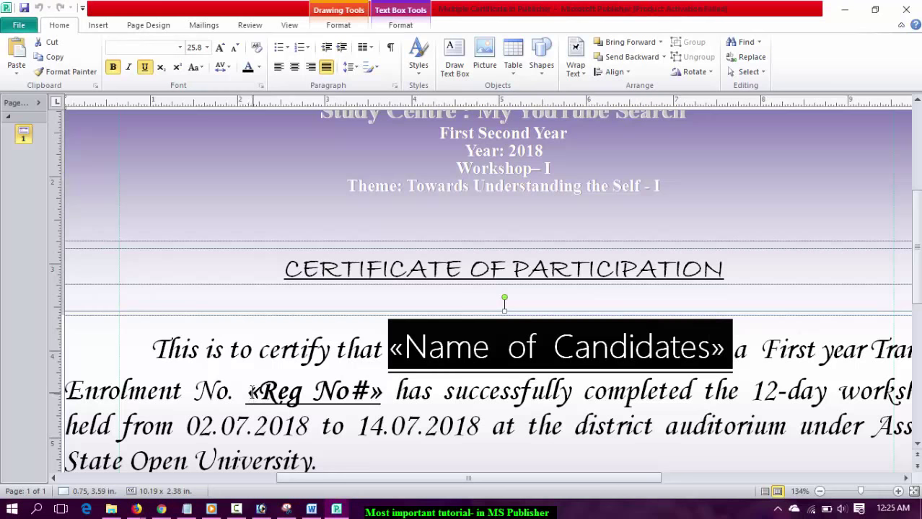
{"action": "left_click_drag", "start_coordinate": [250, 391], "coordinate": [394, 392]}
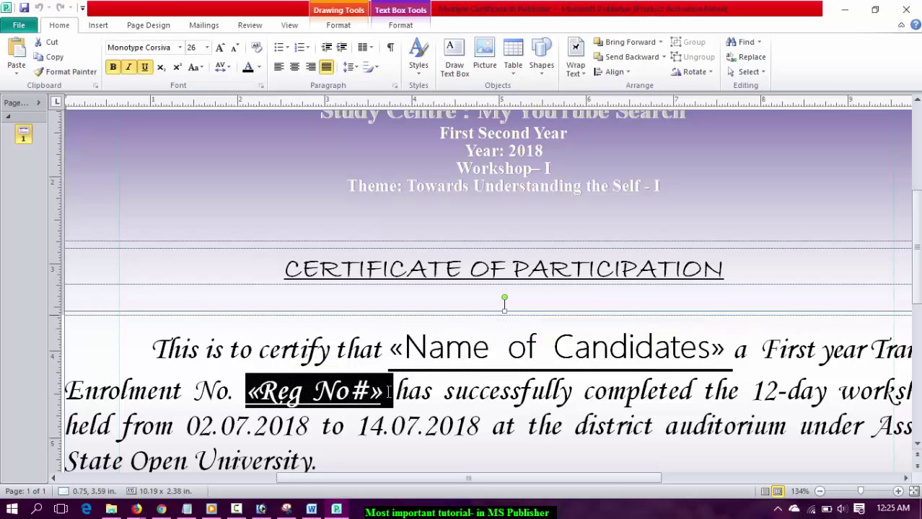
{"action": "left_click", "coordinate": [575, 406]}
{"action": "scroll", "coordinate": [575, 405], "scroll_direction": "down", "scroll_amount": 3}
{"action": "scroll", "coordinate": [575, 406], "scroll_direction": "up", "scroll_amount": 3}
{"action": "scroll", "coordinate": [577, 409], "scroll_direction": "up", "scroll_amount": 2, "text": "ctrl"}
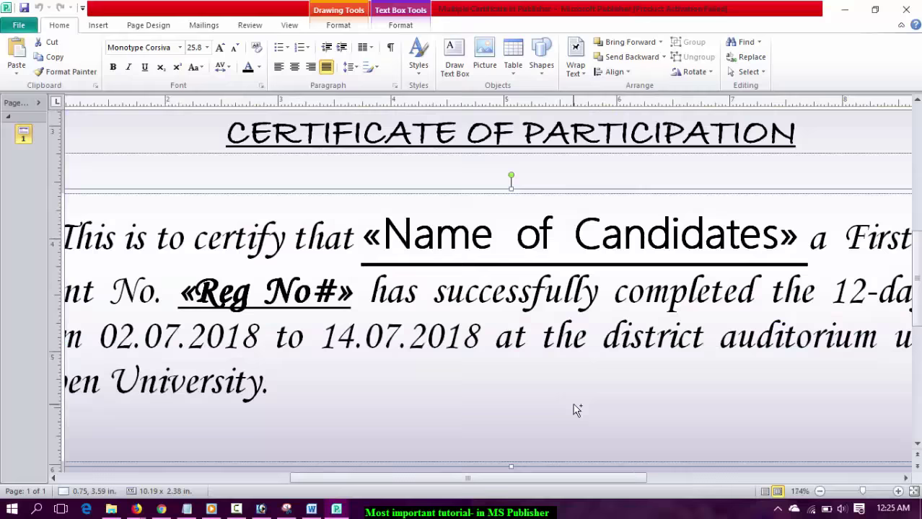
{"action": "scroll", "coordinate": [577, 409], "scroll_direction": "down", "scroll_amount": 2, "text": "ctrl"}
{"action": "scroll", "coordinate": [577, 409], "scroll_direction": "down", "scroll_amount": 1, "text": "ctrl"}
{"action": "scroll", "coordinate": [577, 409], "scroll_direction": "down", "scroll_amount": 1, "text": "ctrl"}
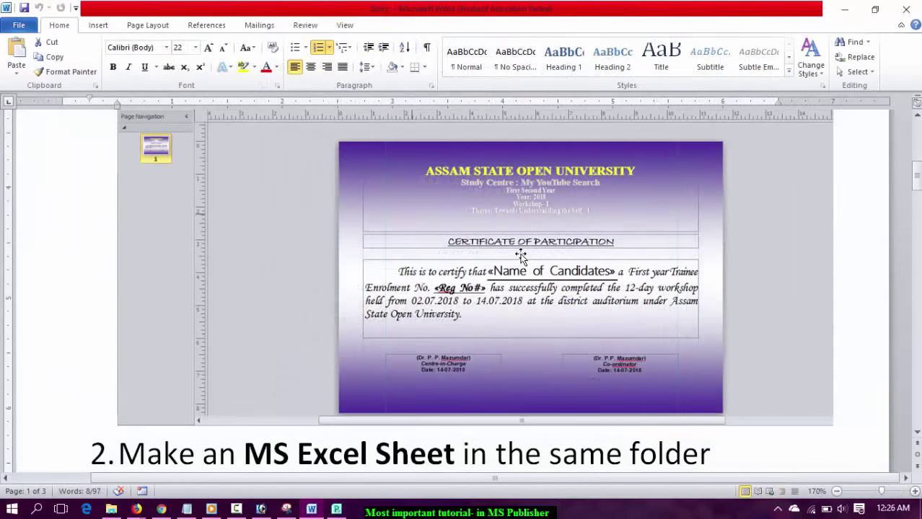
- Shrink the certificate screenshot by dragging its corner handle inward
{"action": "scroll", "coordinate": [520, 256], "scroll_direction": "down", "scroll_amount": 4}
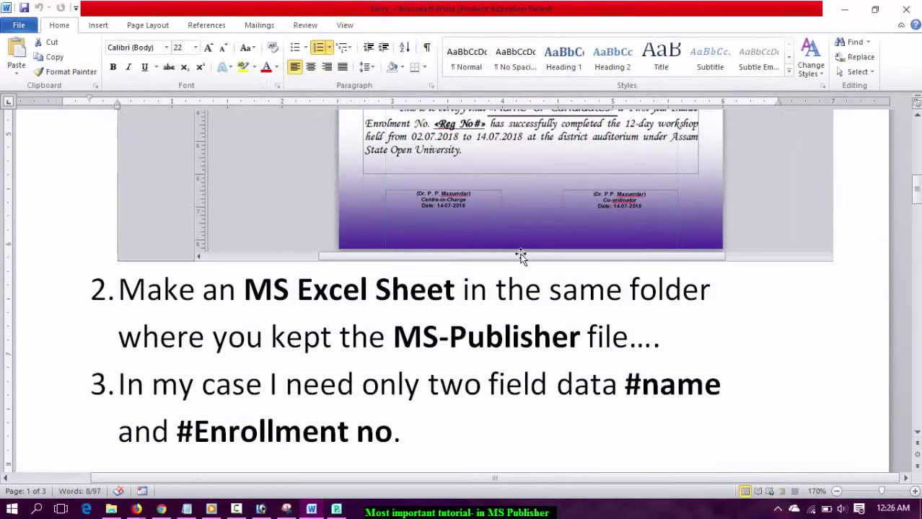
{"action": "scroll", "coordinate": [529, 233], "scroll_direction": "up", "scroll_amount": 3}
{"action": "scroll", "coordinate": [526, 246], "scroll_direction": "up", "scroll_amount": 7}
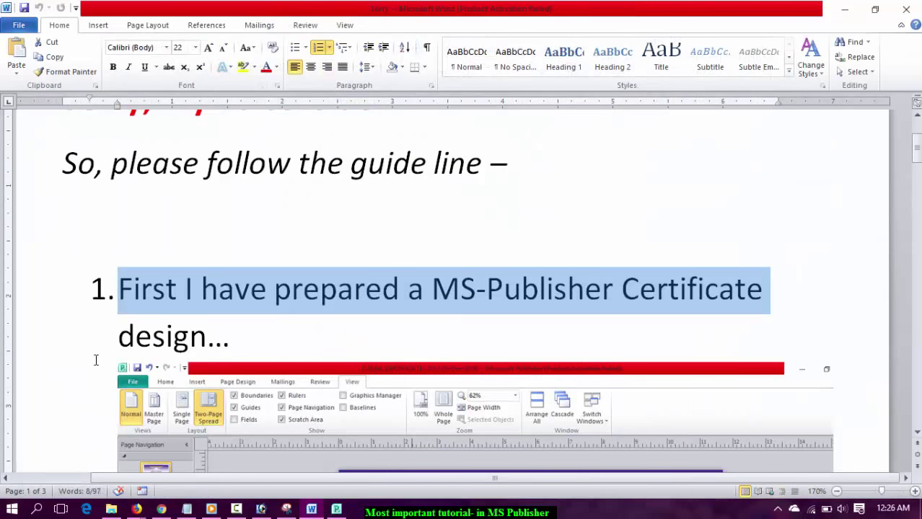
{"action": "scroll", "coordinate": [687, 275], "scroll_direction": "down", "scroll_amount": 3}
{"action": "scroll", "coordinate": [281, 362], "scroll_direction": "down", "scroll_amount": 3}
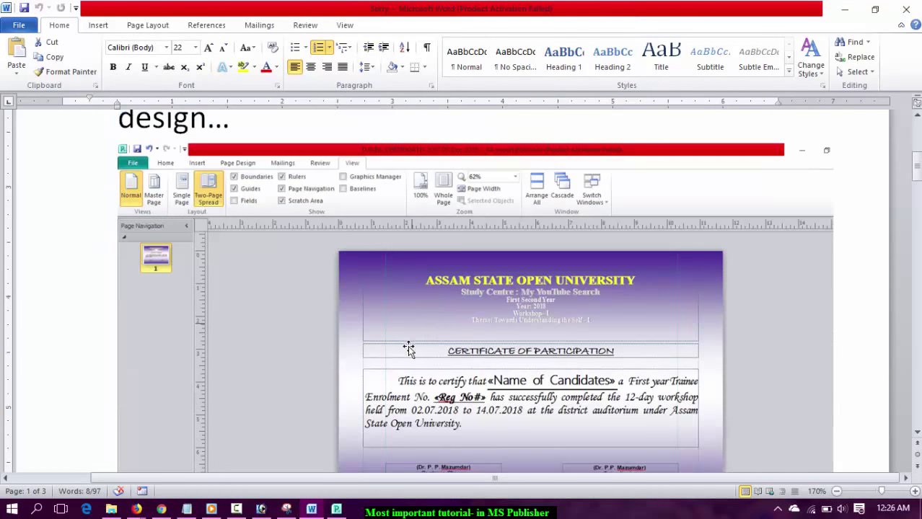
{"action": "left_click", "coordinate": [477, 304]}
{"action": "scroll", "coordinate": [477, 304], "scroll_direction": "down", "scroll_amount": 5}
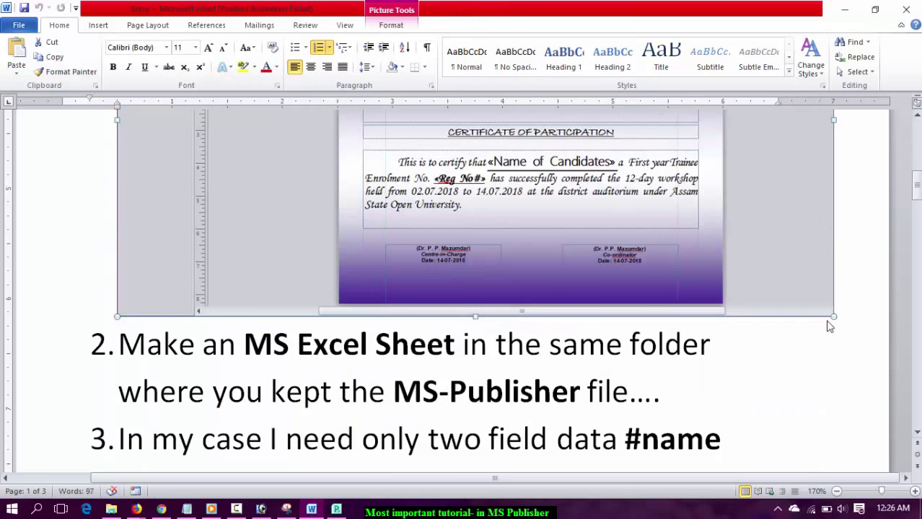
{"action": "left_click_drag", "start_coordinate": [821, 310], "coordinate": [650, 220]}
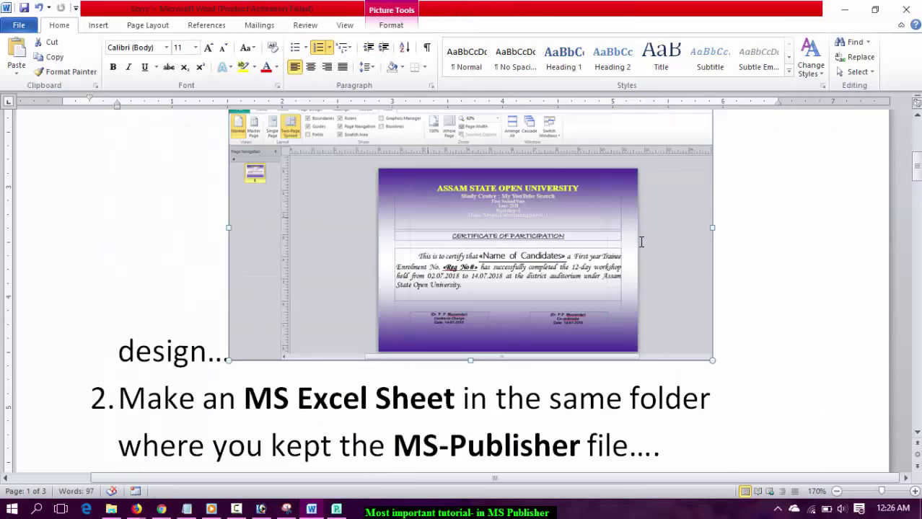
- Select a step 2 line, then undo its accidental move with Ctrl+Z
{"action": "scroll", "coordinate": [642, 264], "scroll_direction": "up", "scroll_amount": 3}
{"action": "scroll", "coordinate": [642, 264], "scroll_direction": "down", "scroll_amount": 2}
{"action": "scroll", "coordinate": [445, 288], "scroll_direction": "down", "scroll_amount": 4}
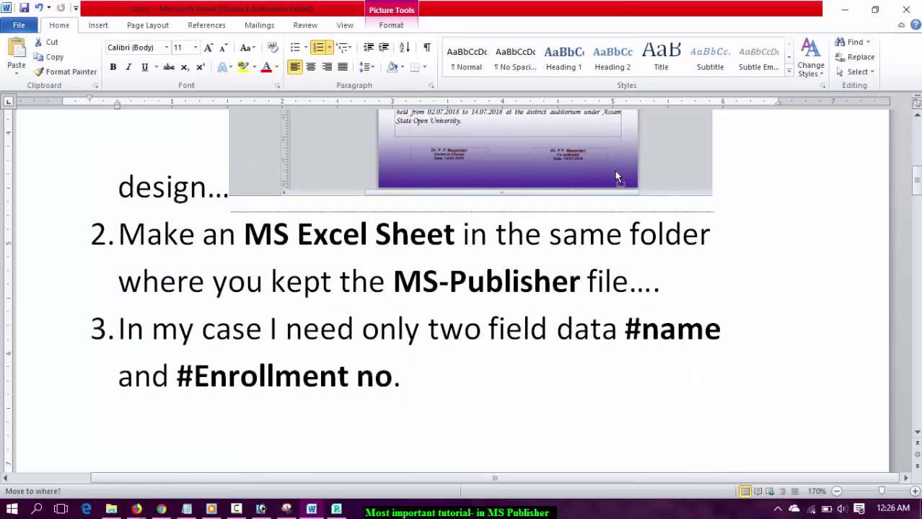
{"action": "scroll", "coordinate": [614, 171], "scroll_direction": "up", "scroll_amount": 3}
{"action": "scroll", "coordinate": [434, 329], "scroll_direction": "down", "scroll_amount": 4}
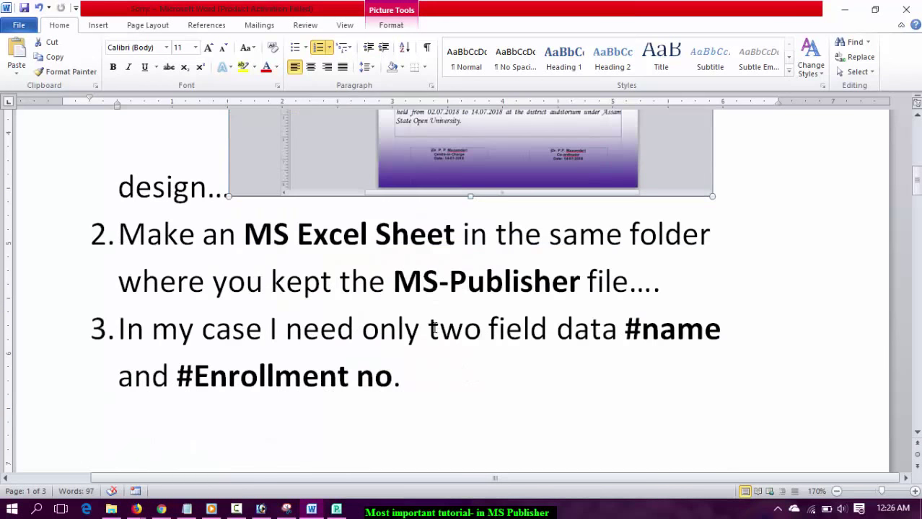
{"action": "mouse_move", "coordinate": [119, 234]}
{"action": "left_mouse_down"}
{"action": "mouse_move", "coordinate": [678, 254]}
{"action": "mouse_move", "coordinate": [238, 235]}
{"action": "mouse_move", "coordinate": [118, 281]}
{"action": "left_mouse_up"}
{"action": "left_click_drag", "start_coordinate": [289, 281], "coordinate": [118, 234]}
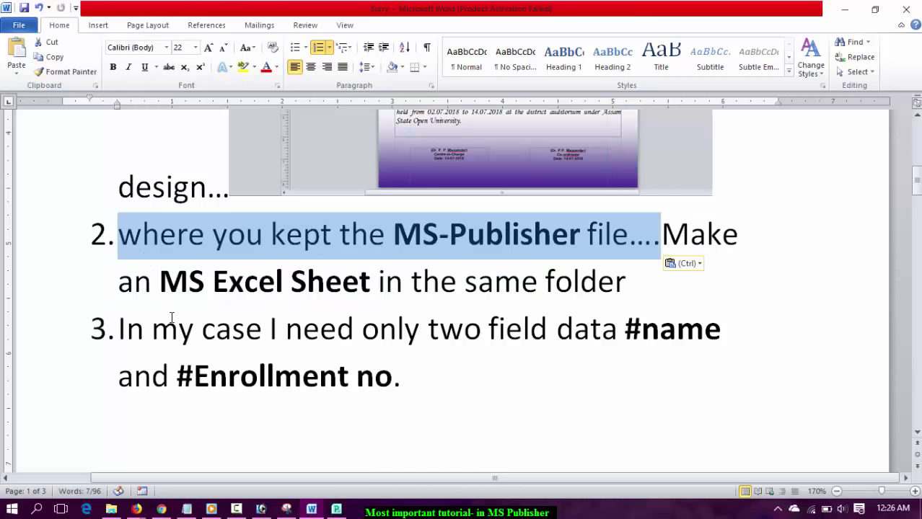
{"action": "key", "text": "ctrl+z"}
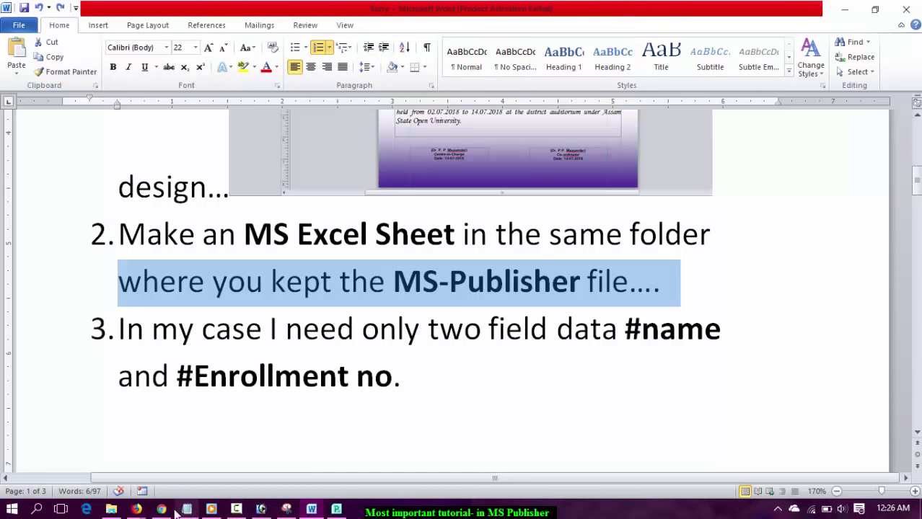
{"action": "left_click", "coordinate": [111, 510]}
{"action": "left_click", "coordinate": [430, 199]}
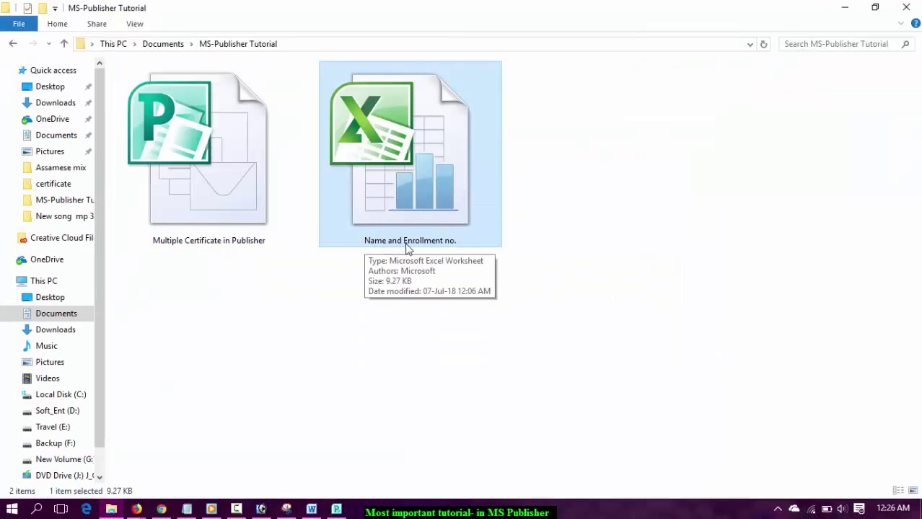
{"action": "left_click", "coordinate": [204, 208]}
{"action": "left_click", "coordinate": [445, 224]}
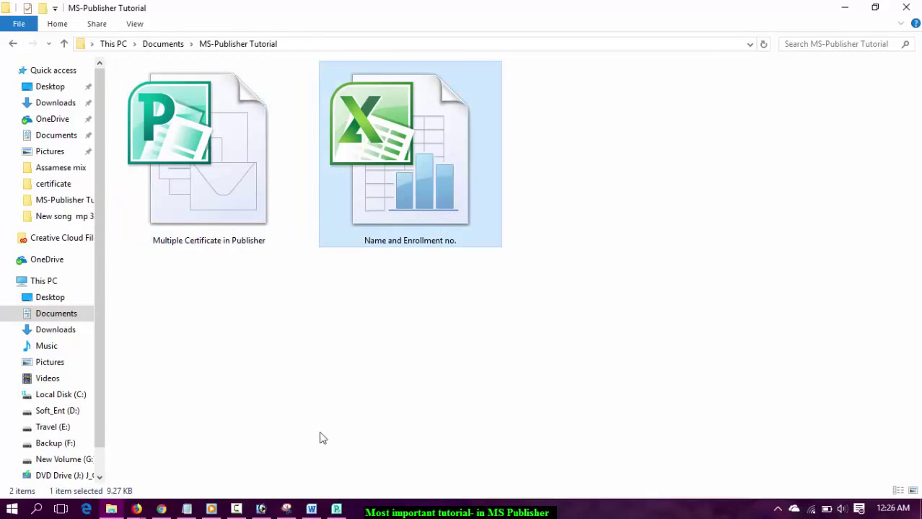
{"action": "left_click", "coordinate": [310, 510]}
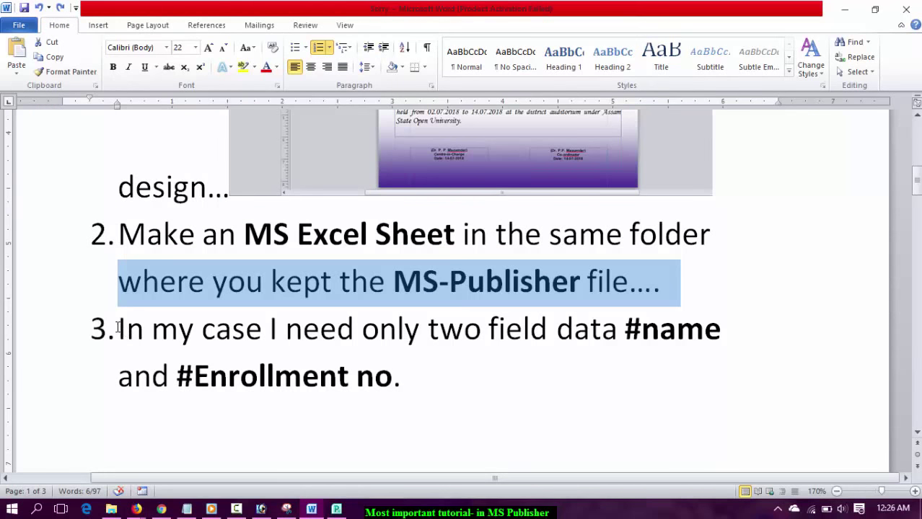
{"action": "mouse_move", "coordinate": [118, 327]}
{"action": "left_mouse_down"}
{"action": "mouse_move", "coordinate": [656, 356]}
{"action": "mouse_move", "coordinate": [403, 442]}
{"action": "left_mouse_up"}
{"action": "left_click", "coordinate": [336, 510]}
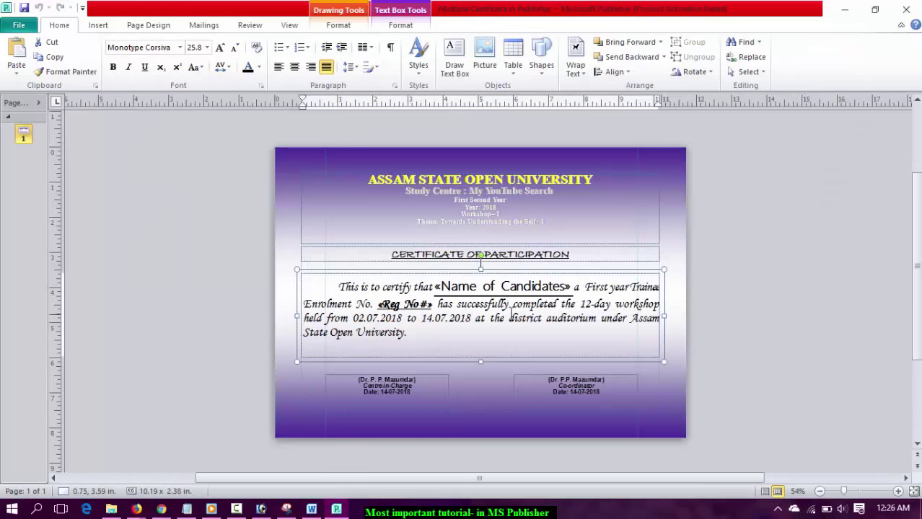
{"action": "scroll", "coordinate": [510, 311], "scroll_direction": "up", "scroll_amount": 4}
{"action": "double_click", "coordinate": [471, 233]}
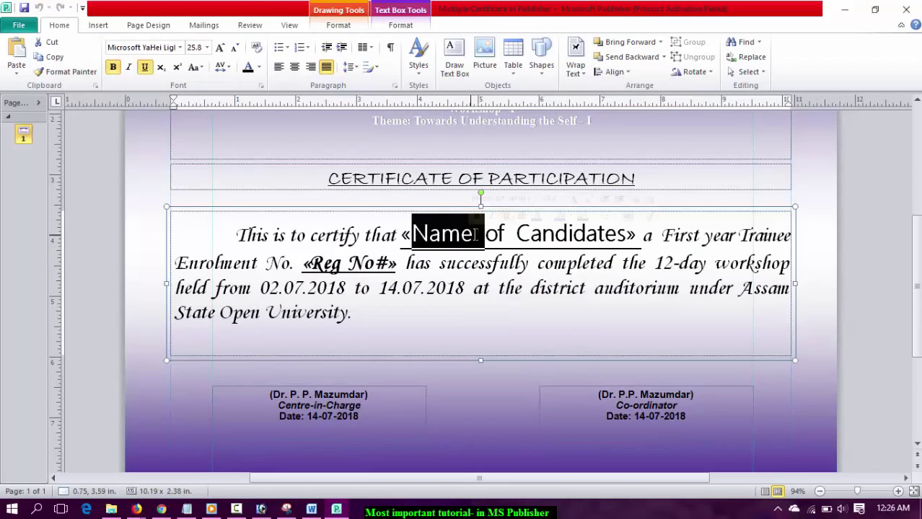
{"action": "left_click", "coordinate": [359, 261]}
{"action": "double_click", "coordinate": [356, 263]}
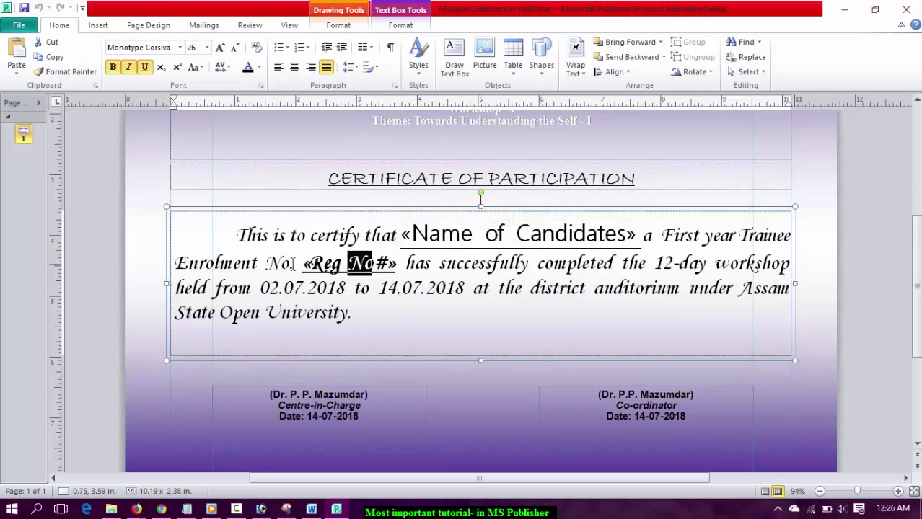
{"action": "left_click", "coordinate": [296, 263]}
{"action": "left_click", "coordinate": [321, 264]}
{"action": "double_click", "coordinate": [322, 265]}
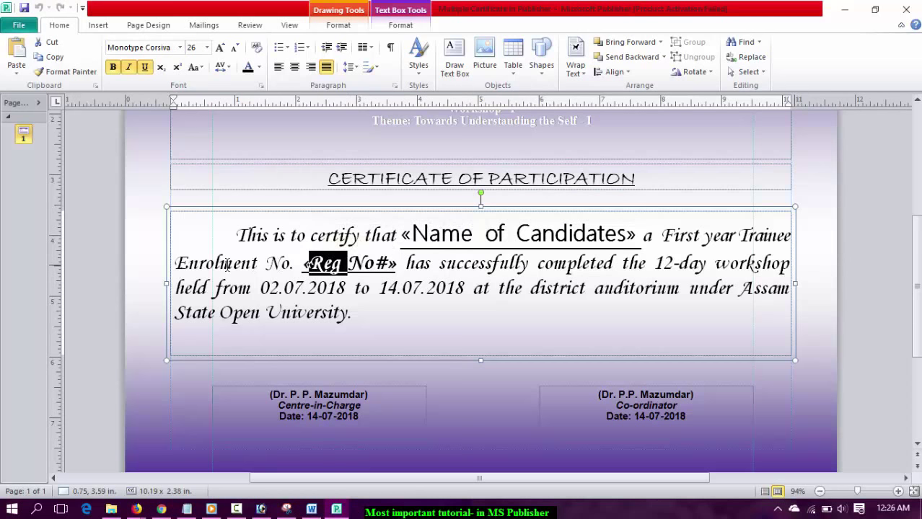
{"action": "left_click_drag", "start_coordinate": [182, 266], "coordinate": [393, 272]}
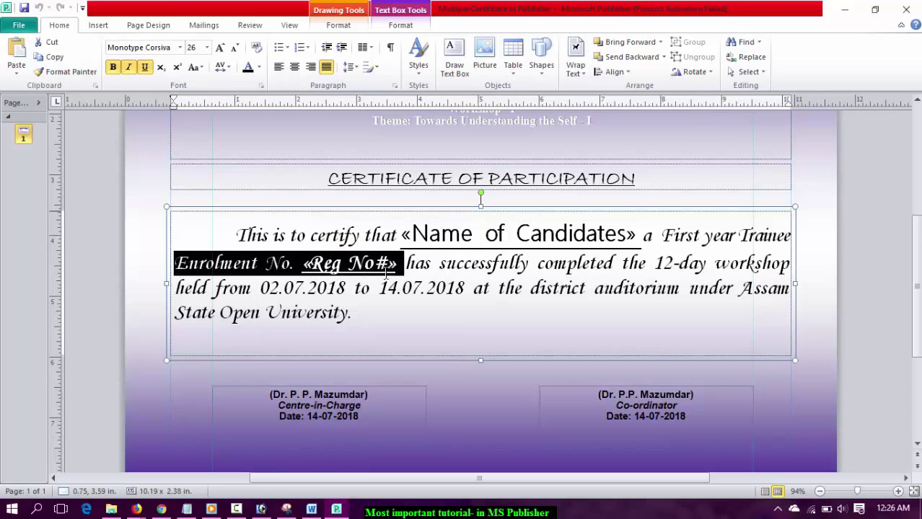
{"action": "left_click", "coordinate": [546, 342]}
- Back in Word, scroll to step 4 and select its enrollment spreadsheet screenshot, then bring the tutorial folder forward
{"action": "key", "text": "alt+Tab"}
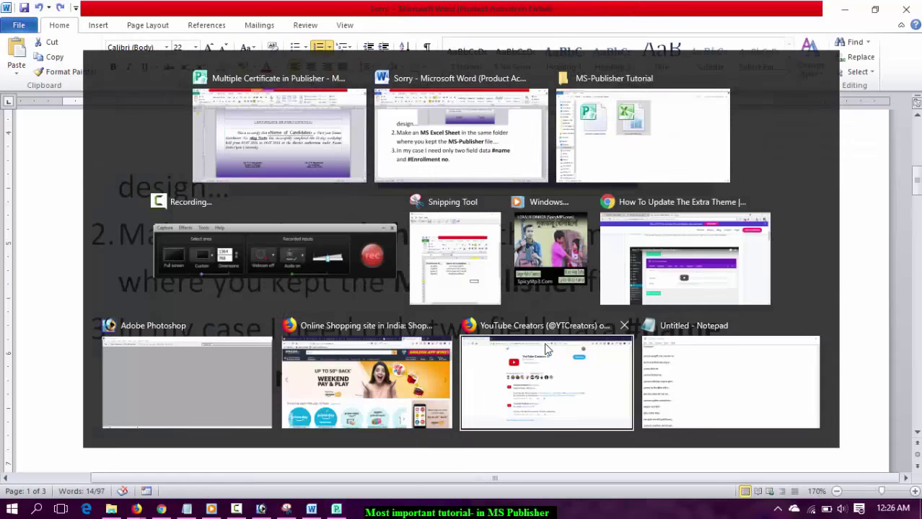
{"action": "scroll", "coordinate": [441, 359], "scroll_direction": "down", "scroll_amount": 3}
{"action": "scroll", "coordinate": [465, 335], "scroll_direction": "down", "scroll_amount": 2}
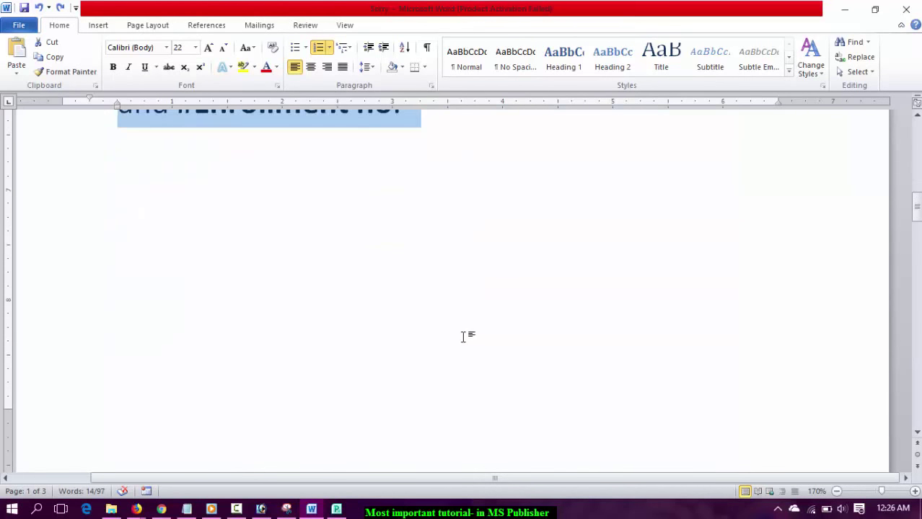
{"action": "scroll", "coordinate": [465, 336], "scroll_direction": "down", "scroll_amount": 3}
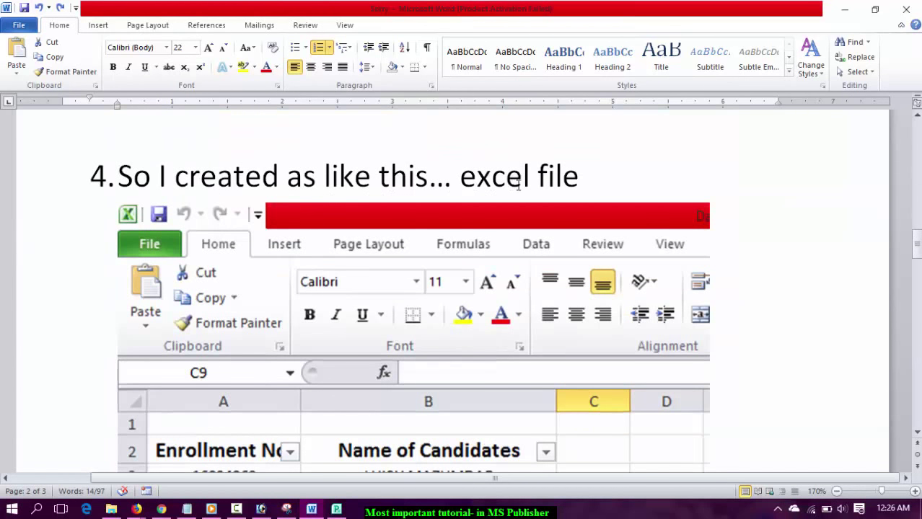
{"action": "scroll", "coordinate": [524, 189], "scroll_direction": "down", "scroll_amount": 1}
{"action": "scroll", "coordinate": [418, 336], "scroll_direction": "down", "scroll_amount": 2}
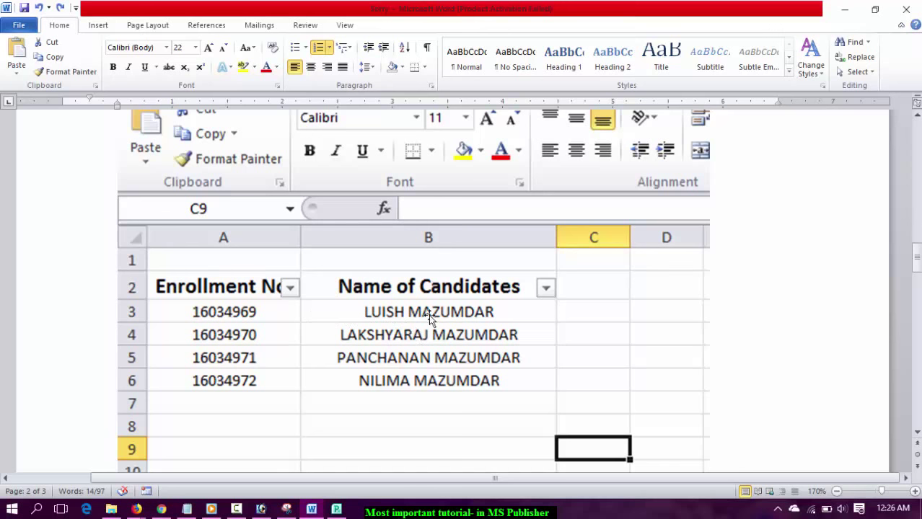
{"action": "scroll", "coordinate": [488, 319], "scroll_direction": "up", "scroll_amount": 2}
{"action": "scroll", "coordinate": [386, 363], "scroll_direction": "down", "scroll_amount": 3}
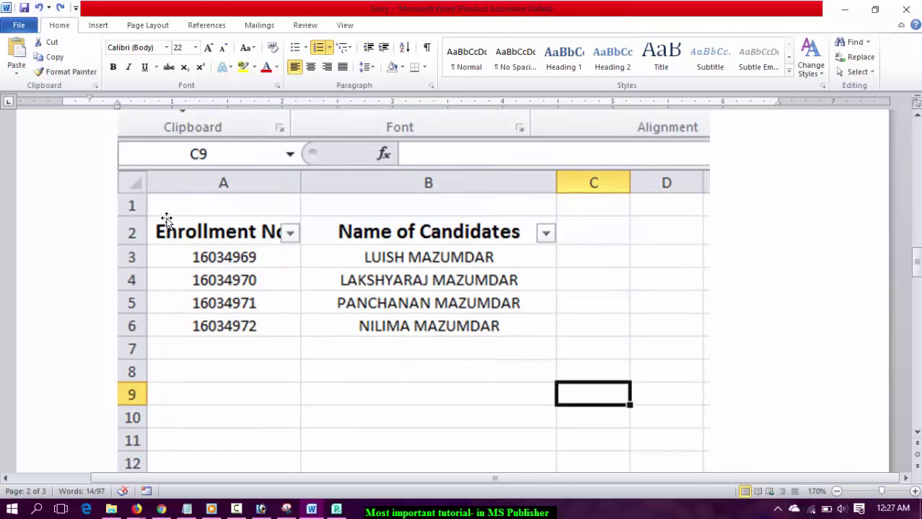
{"action": "left_click", "coordinate": [226, 218]}
{"action": "mouse_move", "coordinate": [111, 509]}
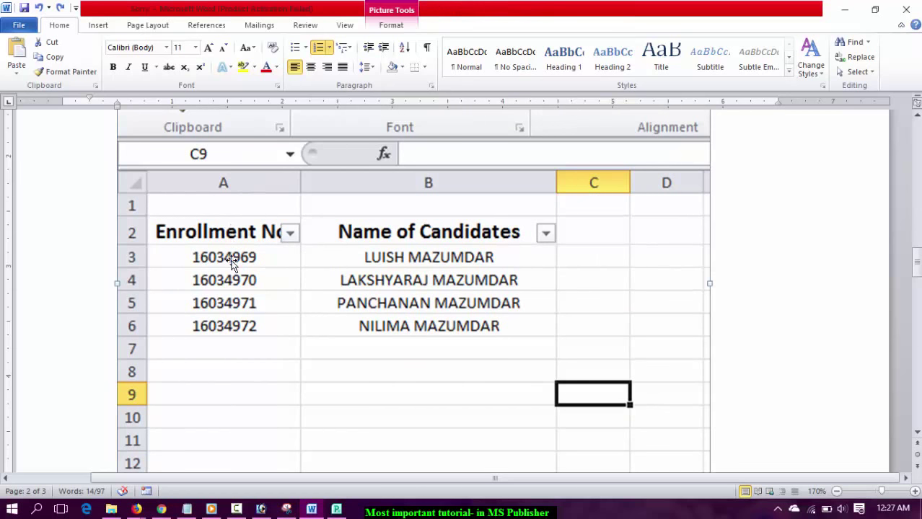
{"action": "left_click", "coordinate": [137, 454]}
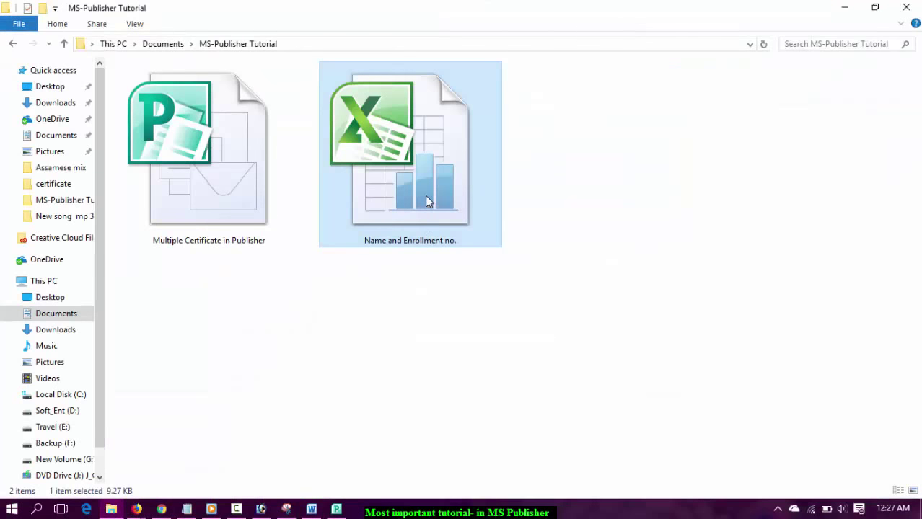
- Open 'Name and Enrollment no.' and select its headers, four candidate rows, enrollment numbers and names
{"action": "double_click", "coordinate": [420, 167]}
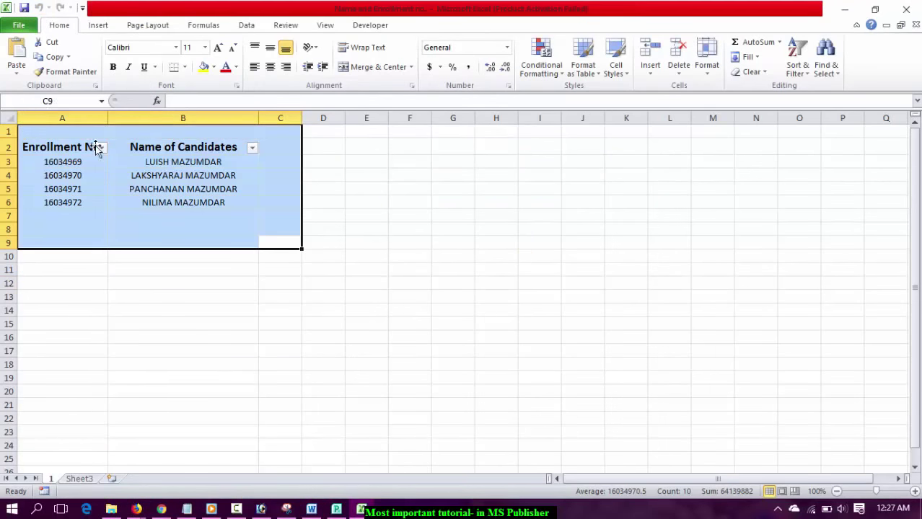
{"action": "left_click", "coordinate": [496, 288]}
{"action": "left_click_drag", "start_coordinate": [281, 283], "coordinate": [1, 26]}
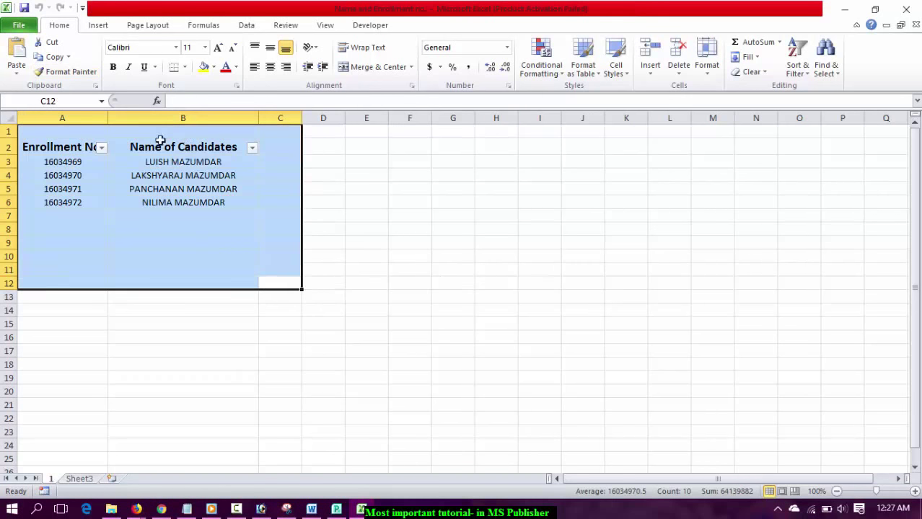
{"action": "left_click", "coordinate": [49, 148]}
{"action": "left_click", "coordinate": [181, 149]}
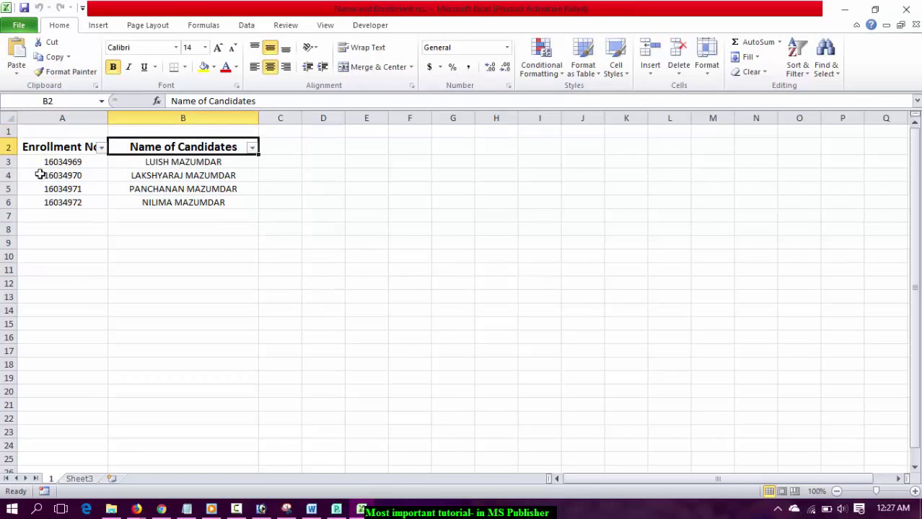
{"action": "left_click_drag", "start_coordinate": [55, 160], "coordinate": [186, 200]}
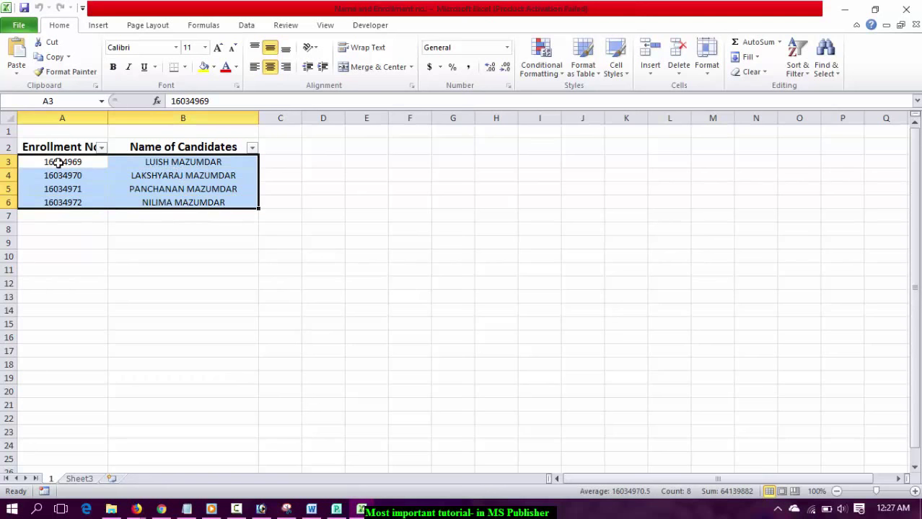
{"action": "left_click_drag", "start_coordinate": [57, 163], "coordinate": [61, 209]}
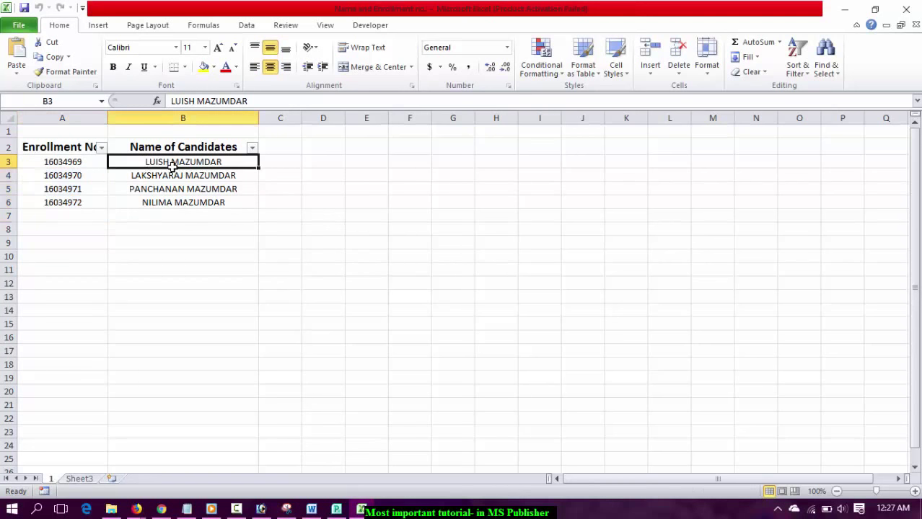
{"action": "left_click_drag", "start_coordinate": [173, 168], "coordinate": [180, 211]}
{"action": "left_click", "coordinate": [421, 253]}
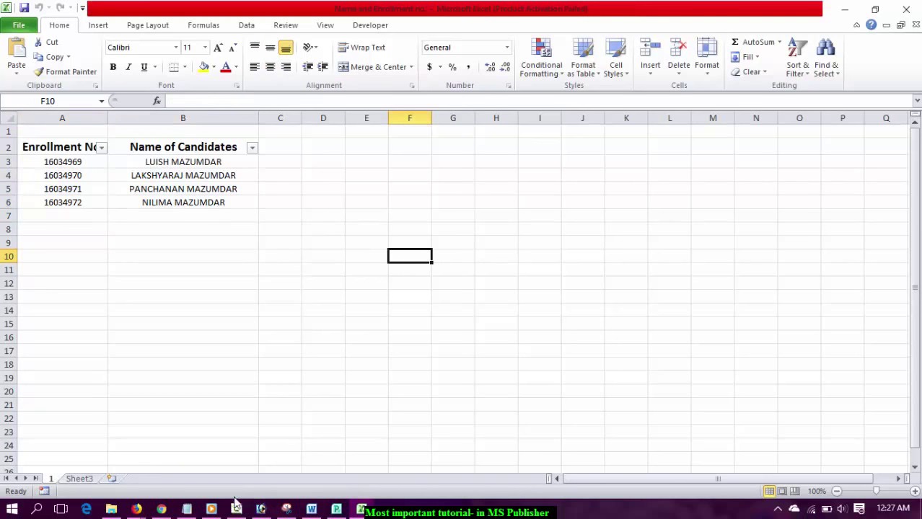
{"action": "left_click", "coordinate": [435, 327]}
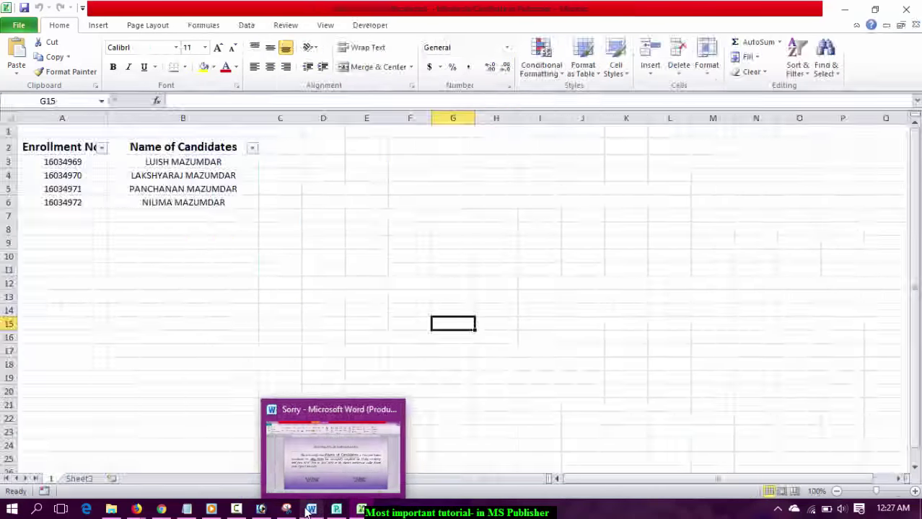
- Underline the words 'for example' in list item 5
{"action": "left_click", "coordinate": [310, 509]}
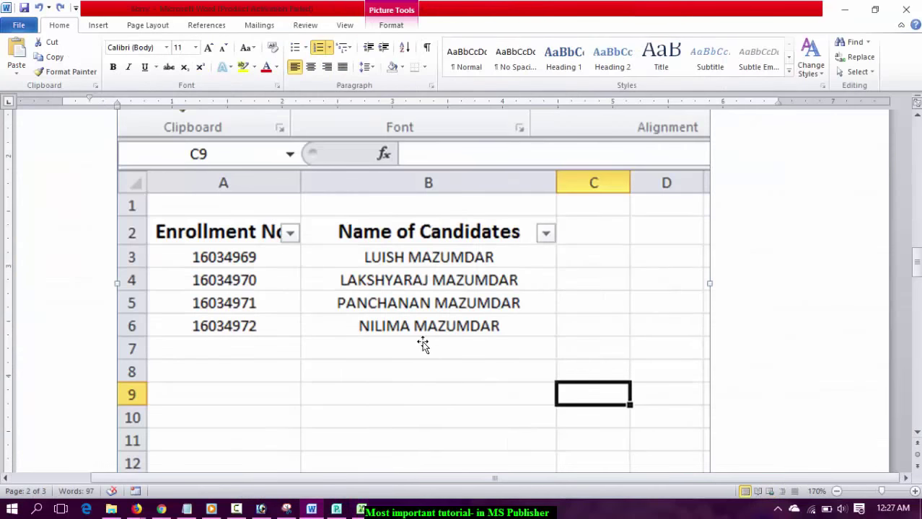
{"action": "scroll", "coordinate": [475, 351], "scroll_direction": "down", "scroll_amount": 5}
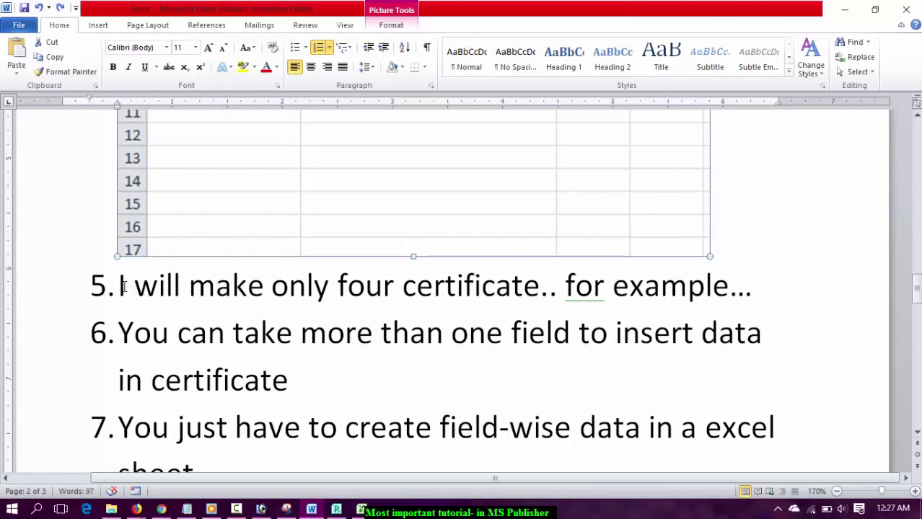
{"action": "left_click_drag", "start_coordinate": [123, 286], "coordinate": [526, 306]}
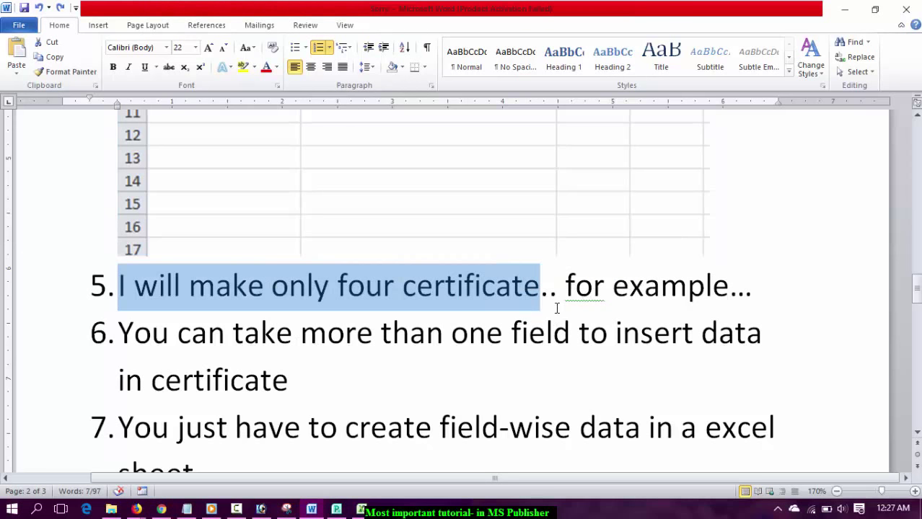
{"action": "left_click_drag", "start_coordinate": [566, 283], "coordinate": [679, 282]}
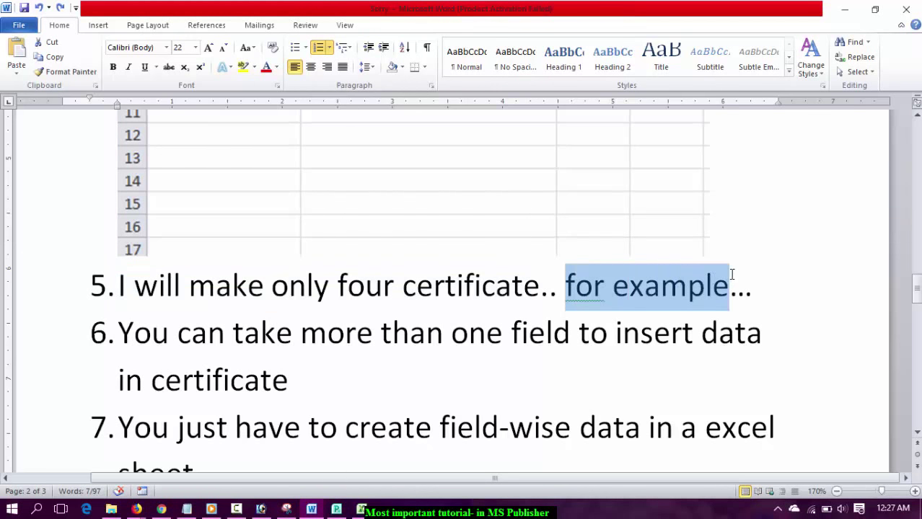
{"action": "key", "text": "ctrl+u"}
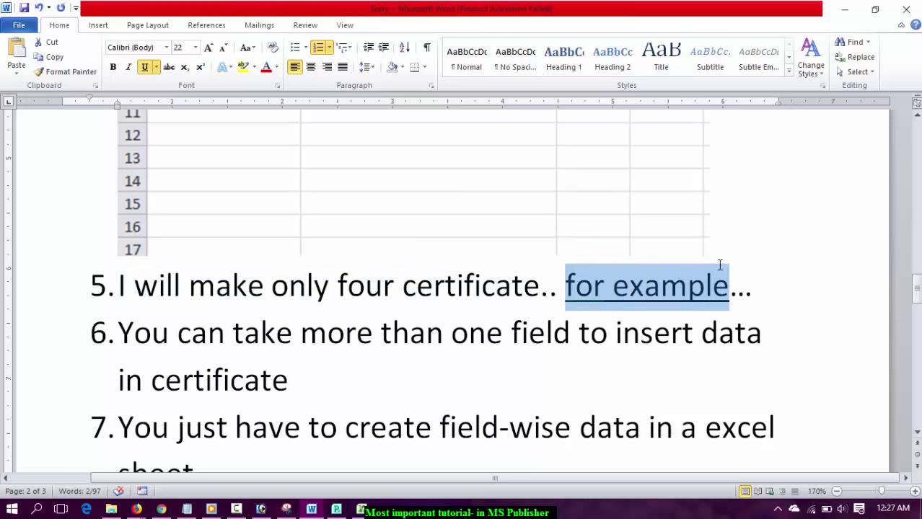
{"action": "left_click", "coordinate": [302, 375]}
- Make the item 6 sentence underlined, italic and bold
{"action": "left_click_drag", "start_coordinate": [120, 333], "coordinate": [559, 363]}
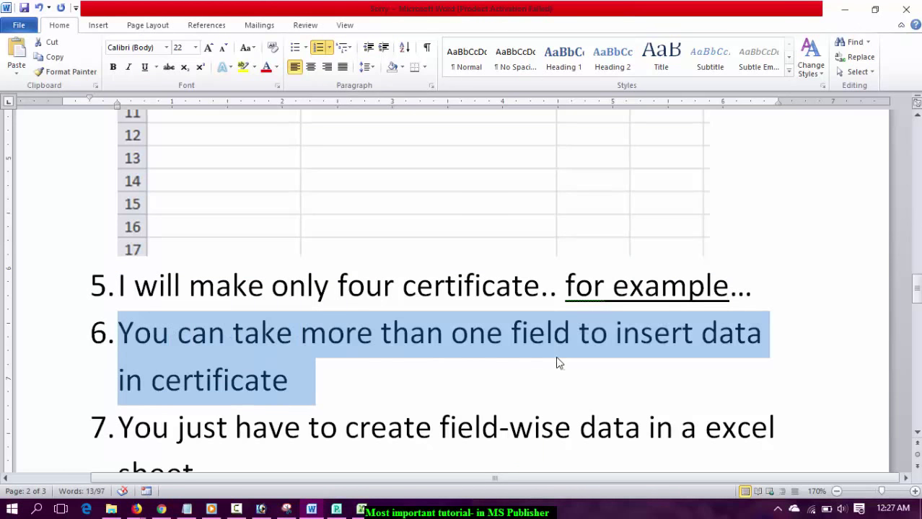
{"action": "key", "text": "ctrl+u"}
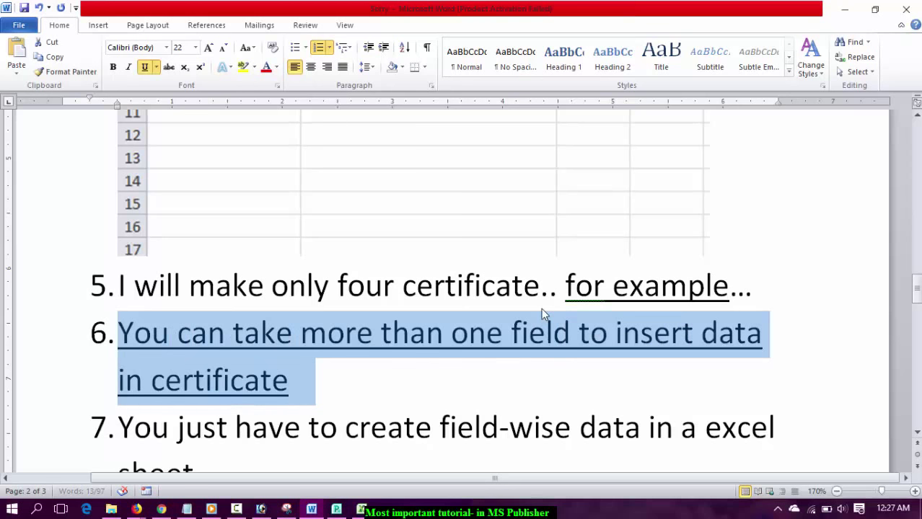
{"action": "key", "text": "ctrl+i"}
{"action": "key", "text": "ctrl+b"}
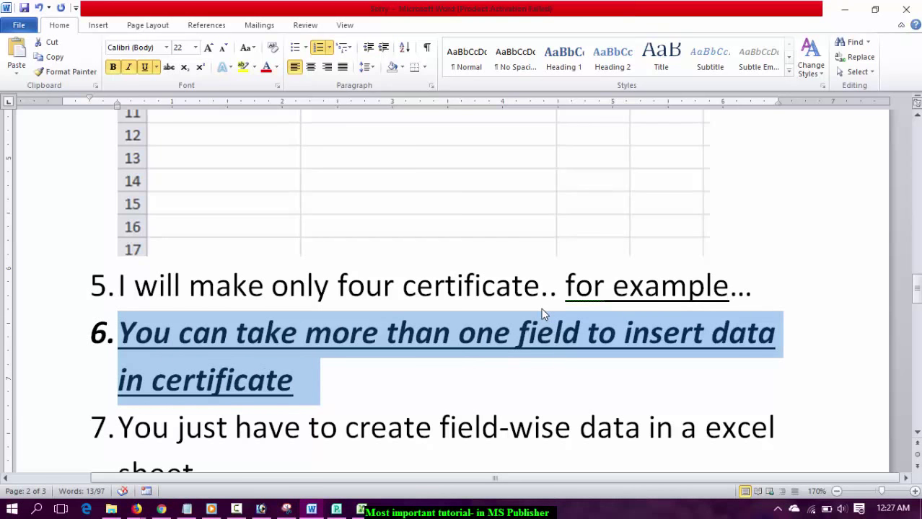
- Select the item 7 sentence, then type 'Go to mailing' as item i) on page 3
{"action": "scroll", "coordinate": [507, 299], "scroll_direction": "down", "scroll_amount": 3}
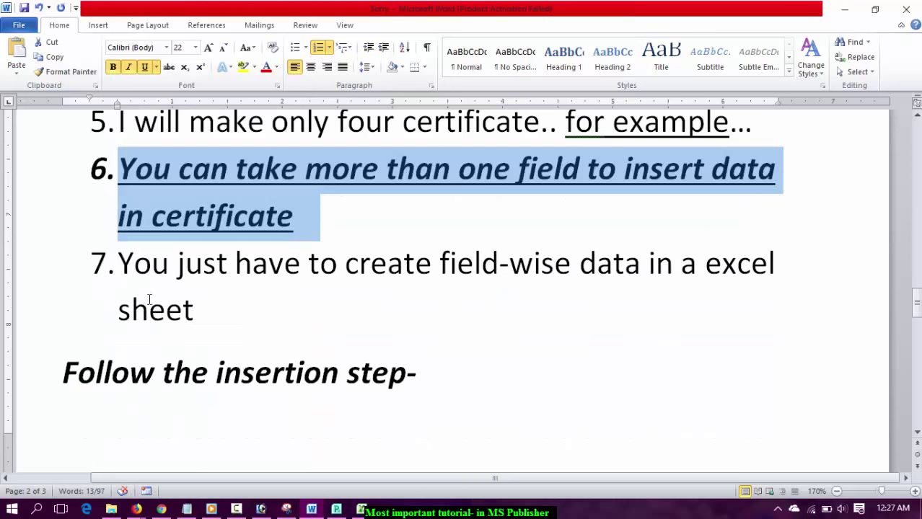
{"action": "left_click_drag", "start_coordinate": [119, 264], "coordinate": [704, 278]}
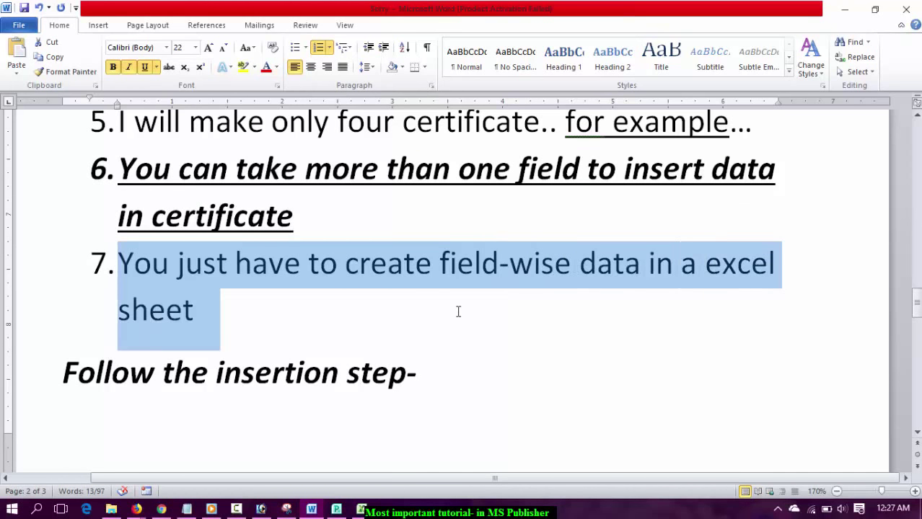
{"action": "left_click_drag", "start_coordinate": [704, 277], "coordinate": [400, 354]}
{"action": "left_click", "coordinate": [117, 373]}
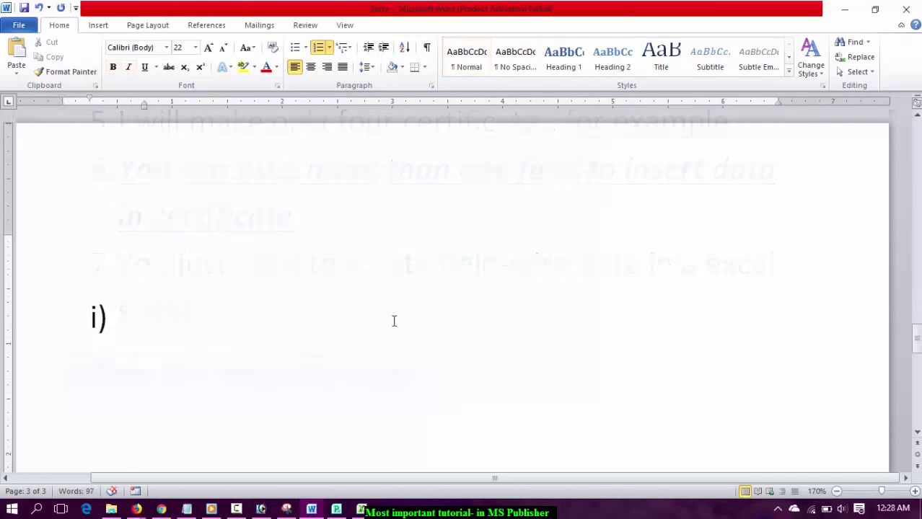
{"action": "type", "text": "Go "}
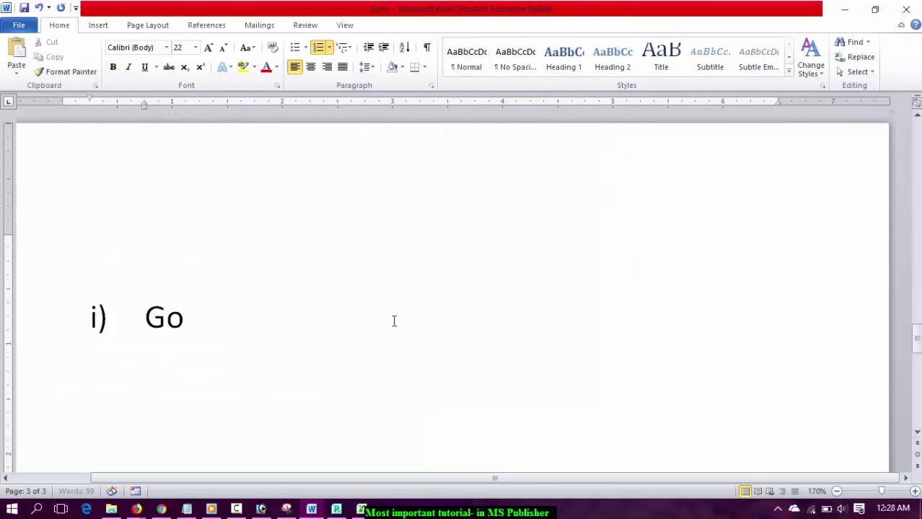
{"action": "type", "text": "to maili"}
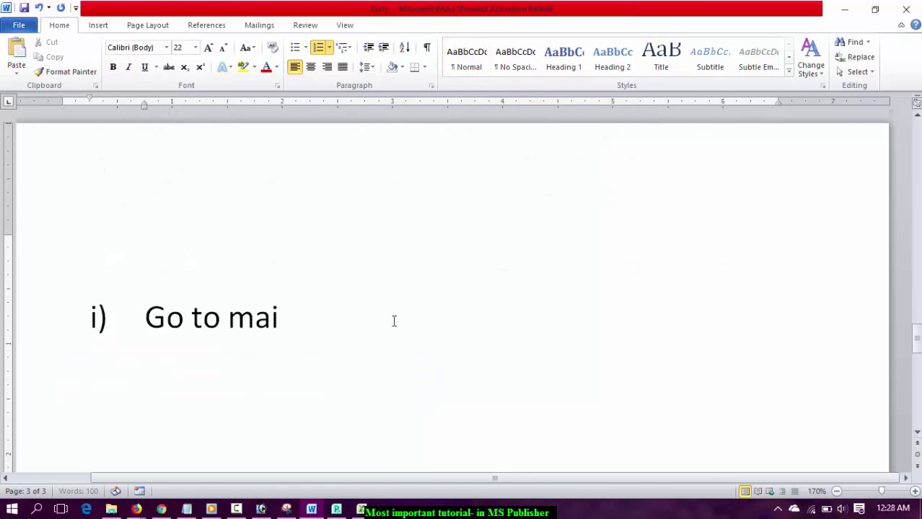
{"action": "type", "text": "ng"}
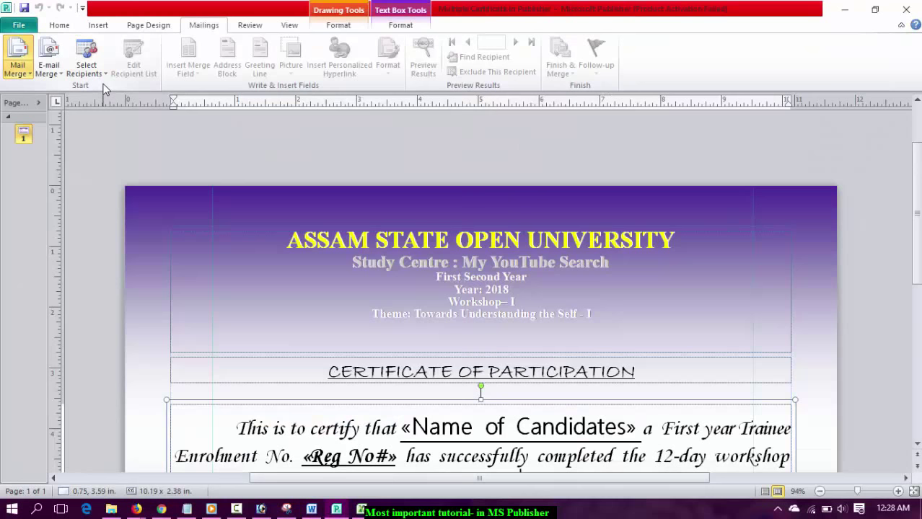
- Snip Publisher's Mail Merge / Select Recipients ribbon area, then start a new line in Word
{"action": "left_click", "coordinate": [93, 69]}
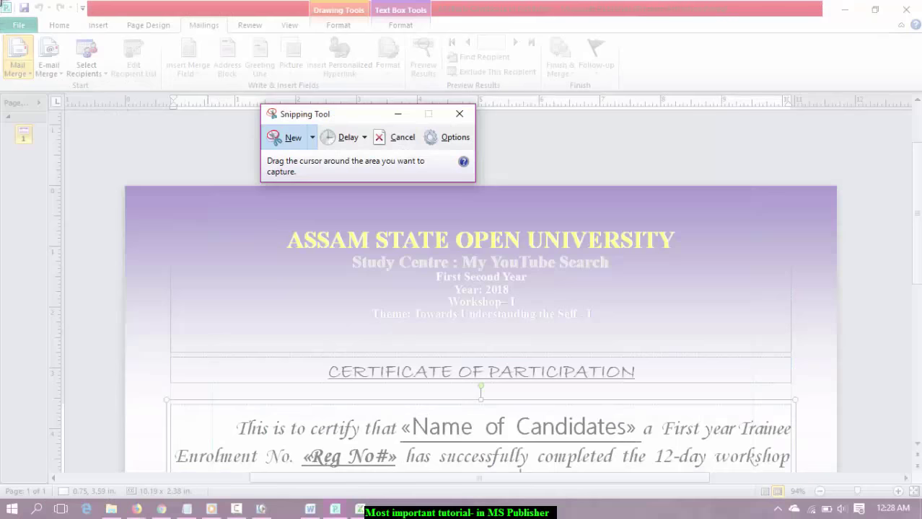
{"action": "left_click_drag", "start_coordinate": [1, 13], "coordinate": [181, 152]}
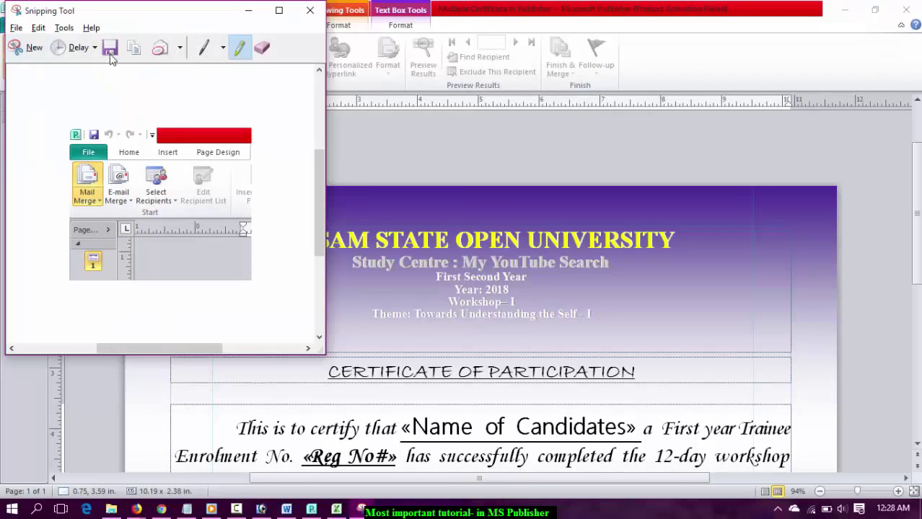
{"action": "key", "text": "Return"}
{"action": "key", "text": "Return"}
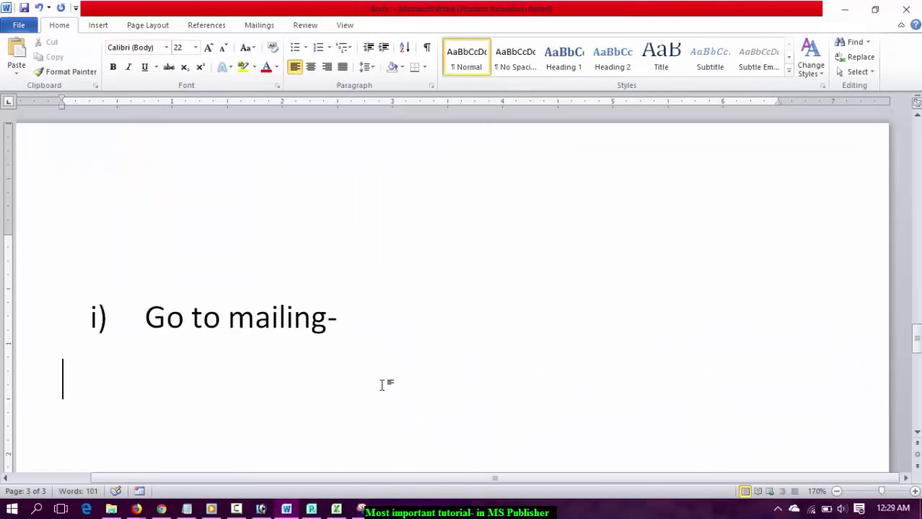
- Paste the Publisher screenshot after 'Go to mailing-' and begin item ii) 'Select recepient'
{"action": "key", "text": "BackSpace"}
{"action": "key", "text": "ctrl+b"}
{"action": "key", "text": "ctrl+v"}
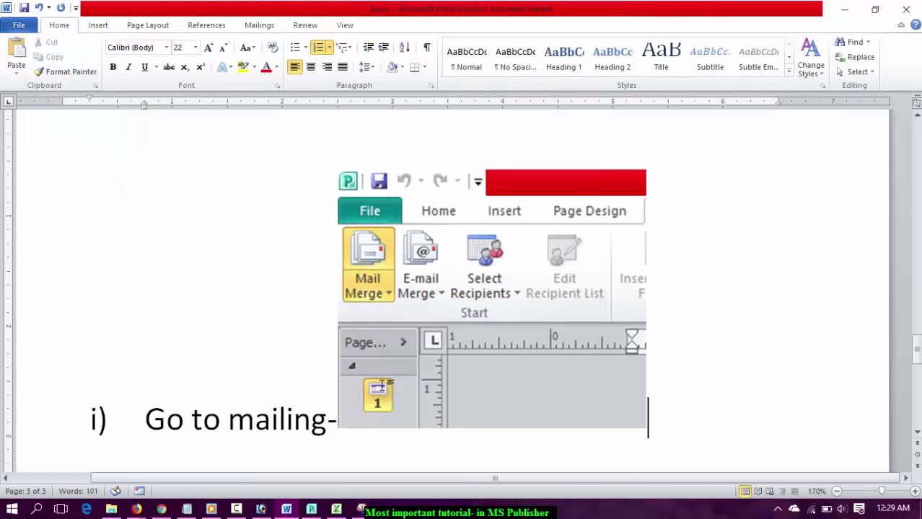
{"action": "key", "text": "Return"}
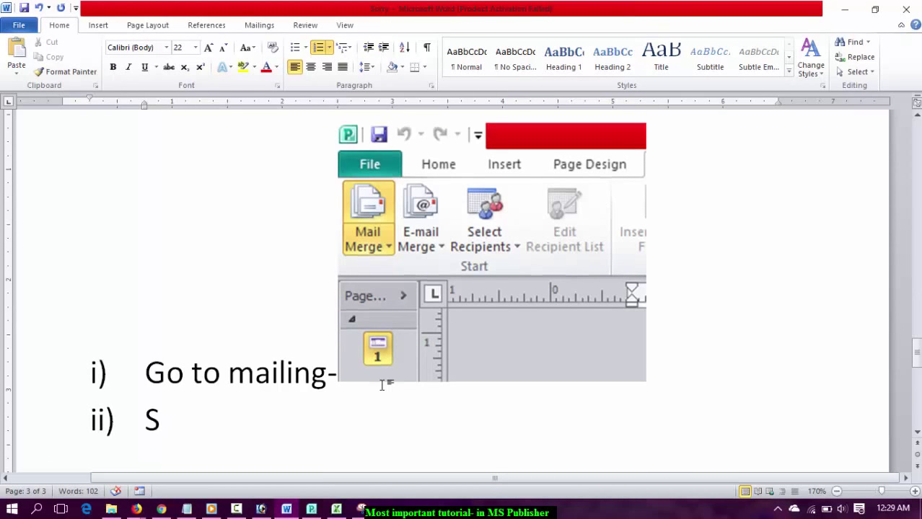
{"action": "type", "text": "elect "}
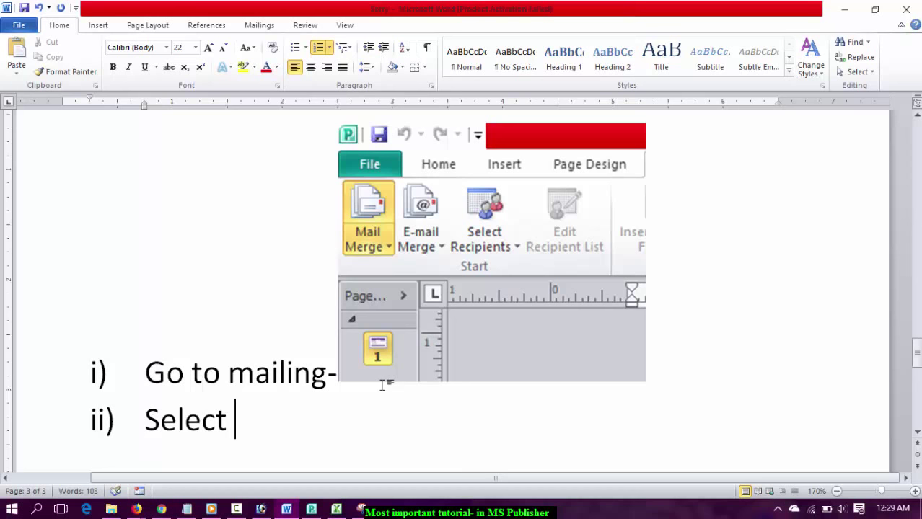
{"action": "type", "text": "rece"}
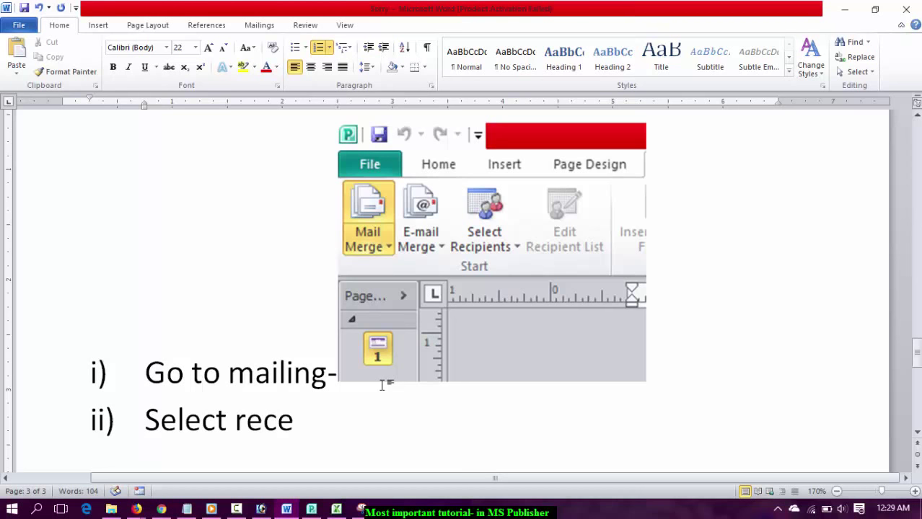
{"action": "type", "text": "p"}
{"action": "type", "text": "ients"}
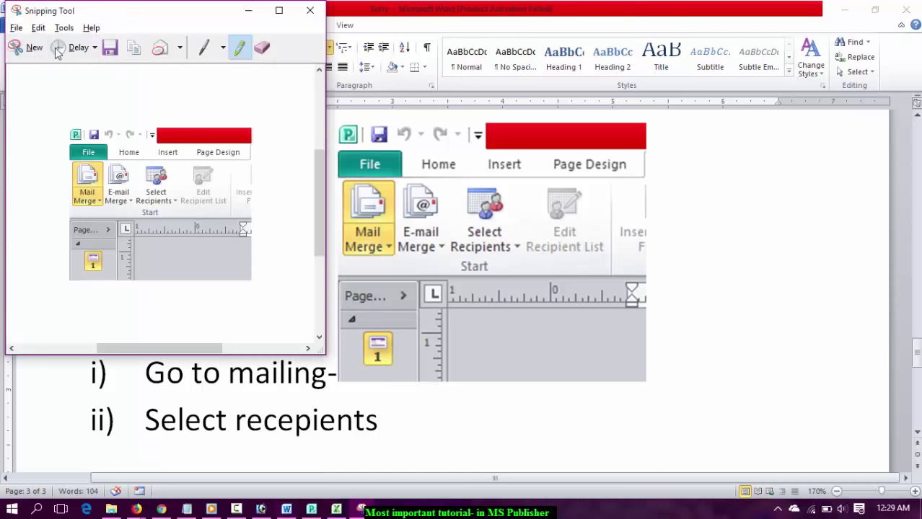
- Check Publisher's recipient options and extend item ii) with '> select use existing'
{"action": "key", "text": "alt+Tab"}
{"action": "left_click", "coordinate": [86, 66]}
{"action": "key", "text": "alt+Tab"}
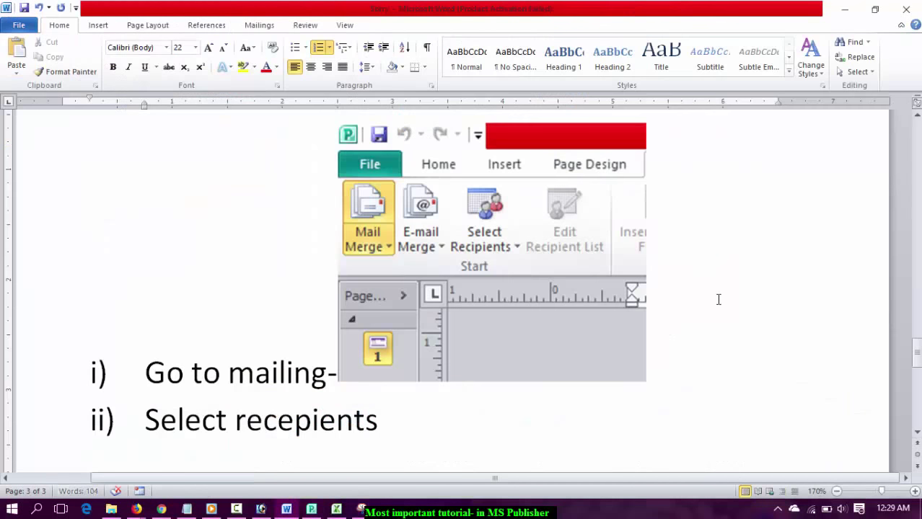
{"action": "type", "text": " > s"}
{"action": "type", "text": "elect"}
{"action": "key", "text": "BackSpace"}
{"action": "key", "text": "BackSpace"}
{"action": "key", "text": "BackSpace"}
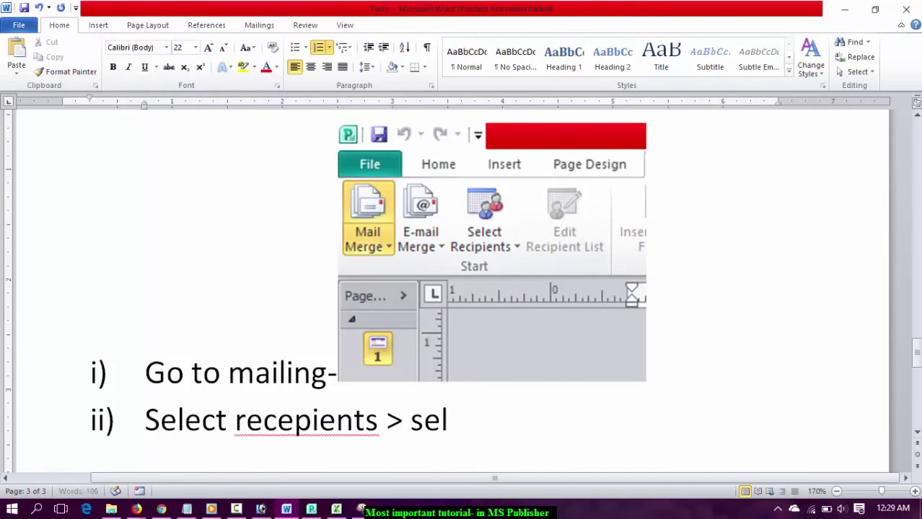
{"action": "type", "text": "ect us e"}
{"action": "key", "text": "BackSpace"}
{"action": "key", "text": "BackSpace"}
{"action": "type", "text": "e existing"}
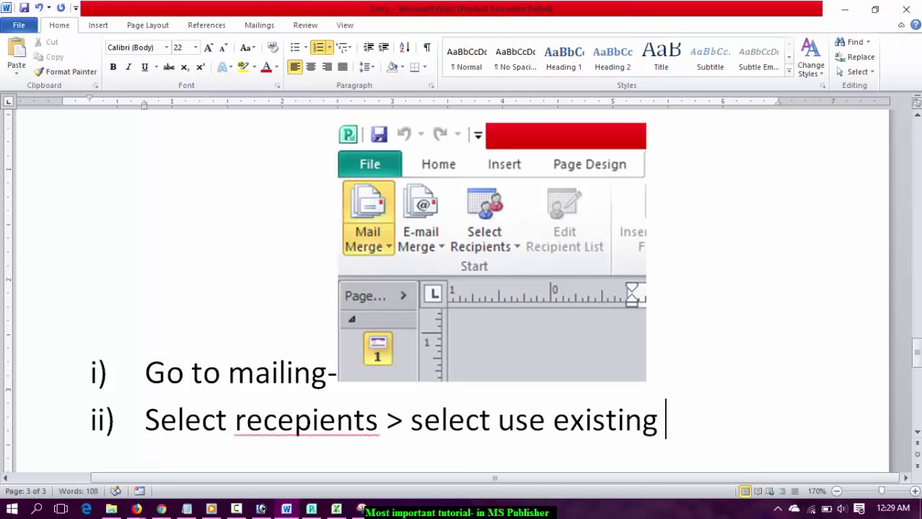
- In Publisher, choose Use an Existing List under Select Recipients
{"action": "key", "text": "alt+Tab"}
{"action": "left_click", "coordinate": [86, 67]}
{"action": "left_click", "coordinate": [119, 102]}
{"action": "scroll", "coordinate": [113, 206], "scroll_direction": "down", "scroll_amount": 3}
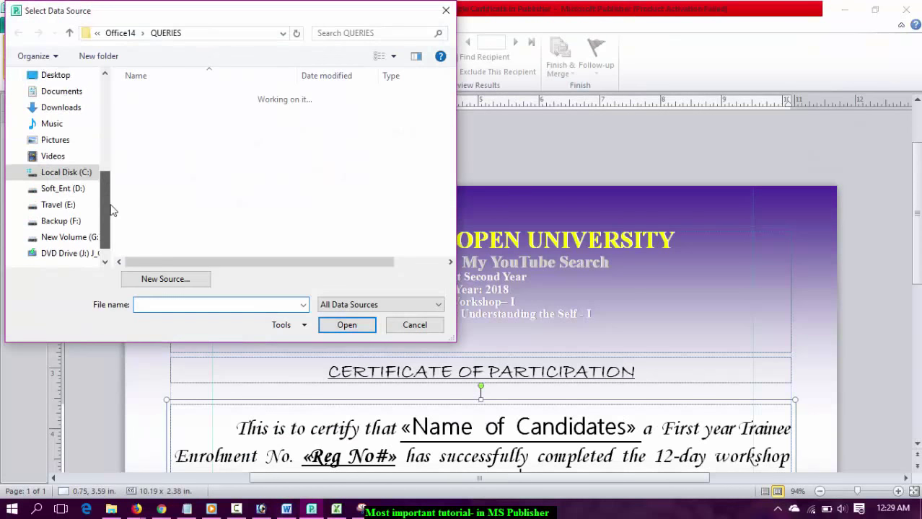
{"action": "scroll", "coordinate": [113, 206], "scroll_direction": "down", "scroll_amount": 1}
{"action": "scroll", "coordinate": [108, 170], "scroll_direction": "up", "scroll_amount": 4}
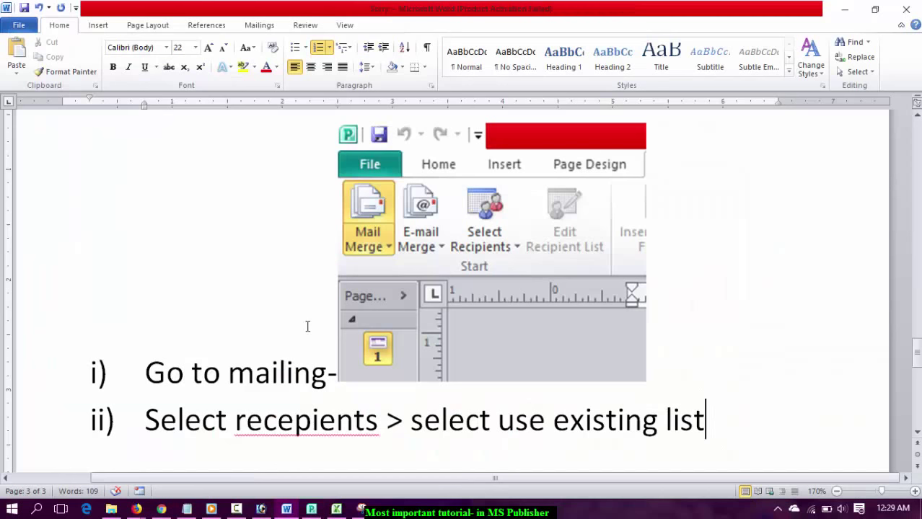
- Add the note '(new window will open for look in folder)' and pick the Name and Enrollment no. workbook
{"action": "type", "text": "(newwindow will"}
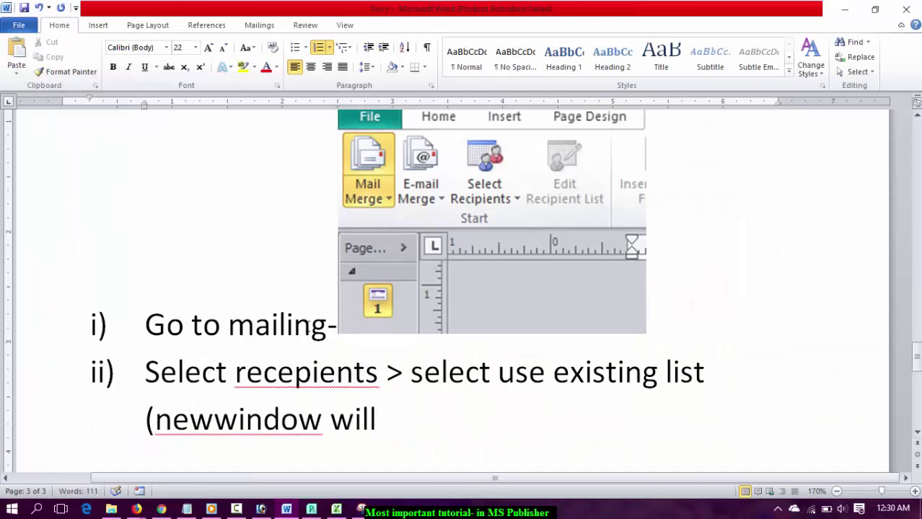
{"action": "type", "text": " open for look in folder"}
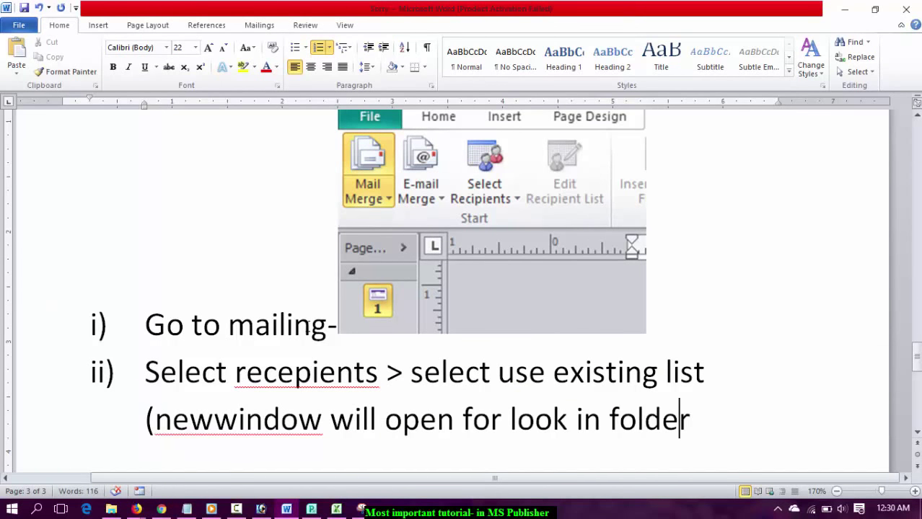
{"action": "key", "text": "End"}
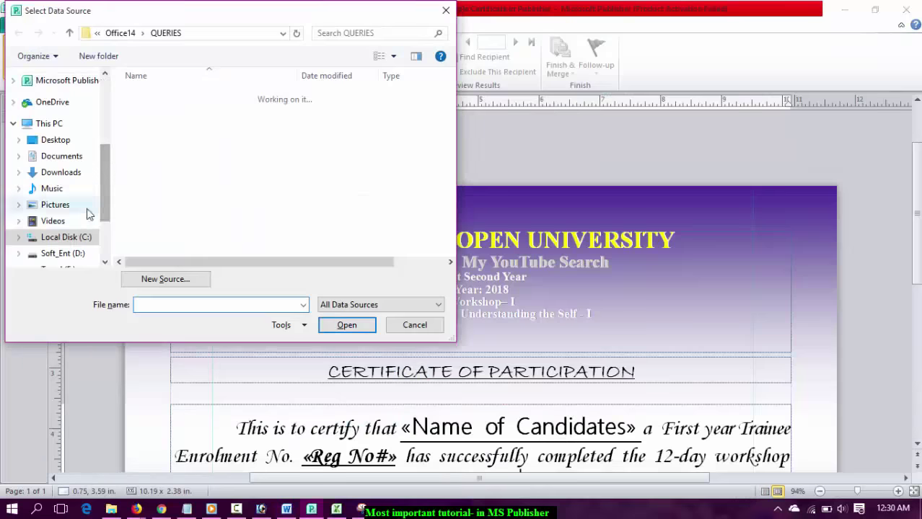
{"action": "double_click", "coordinate": [173, 127]}
{"action": "left_click", "coordinate": [175, 95]}
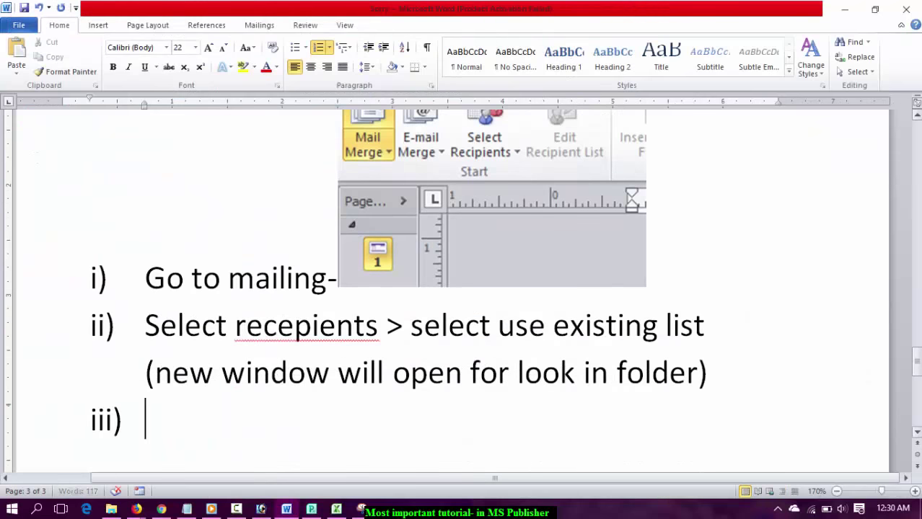
- Write item iii) 'Select the folder where excel file is available and then select it and press OPEN', with excel bold-underlined and OPEN bold
{"action": "type", "text": "Select the folder where "}
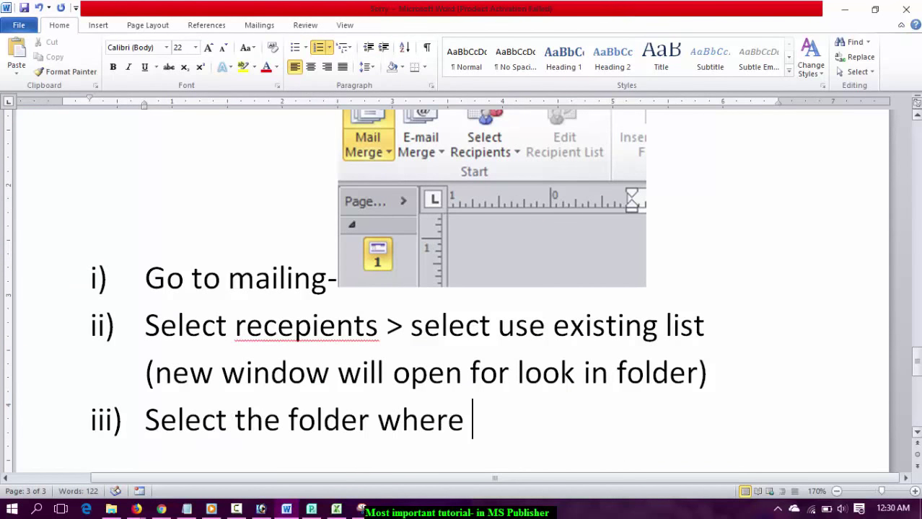
{"action": "type", "text": "excel"}
{"action": "key", "text": "ctrl+shift+Left"}
{"action": "key", "text": "ctrl+b"}
{"action": "key", "text": "ctrl+u"}
{"action": "key", "text": "Right"}
{"action": "key", "text": "ctrl+b"}
{"action": "key", "text": "ctrl+u"}
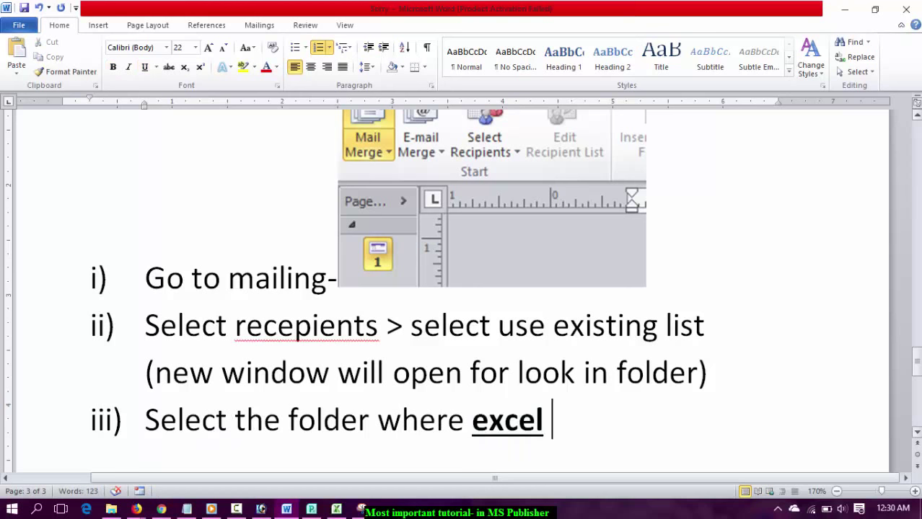
{"action": "type", "text": "file s"}
{"action": "key", "text": "BackSpace"}
{"action": "type", "text": "is available an"}
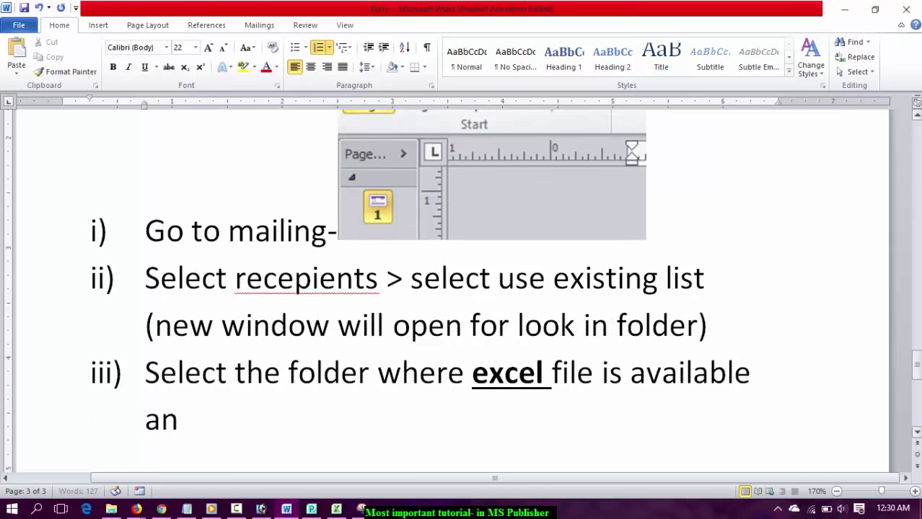
{"action": "type", "text": "d then select it"}
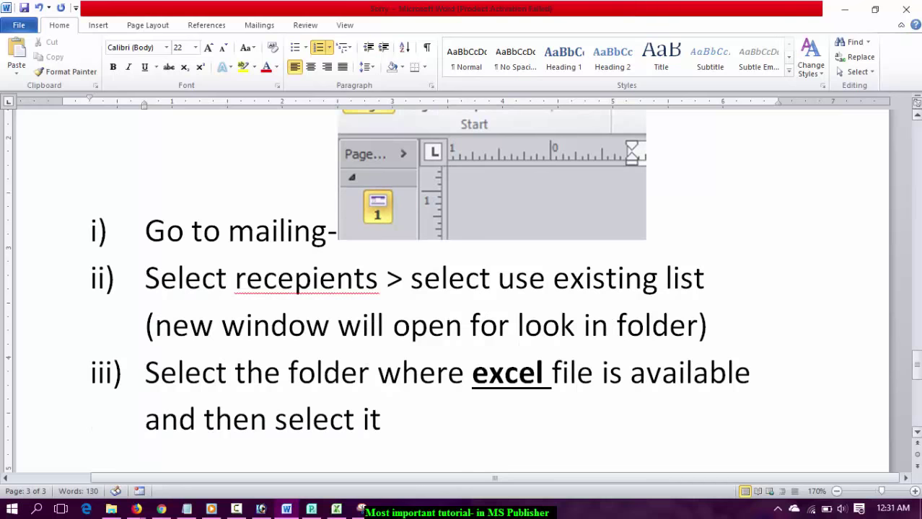
{"action": "type", "text": " and p"}
{"action": "type", "text": "ress OPEN"}
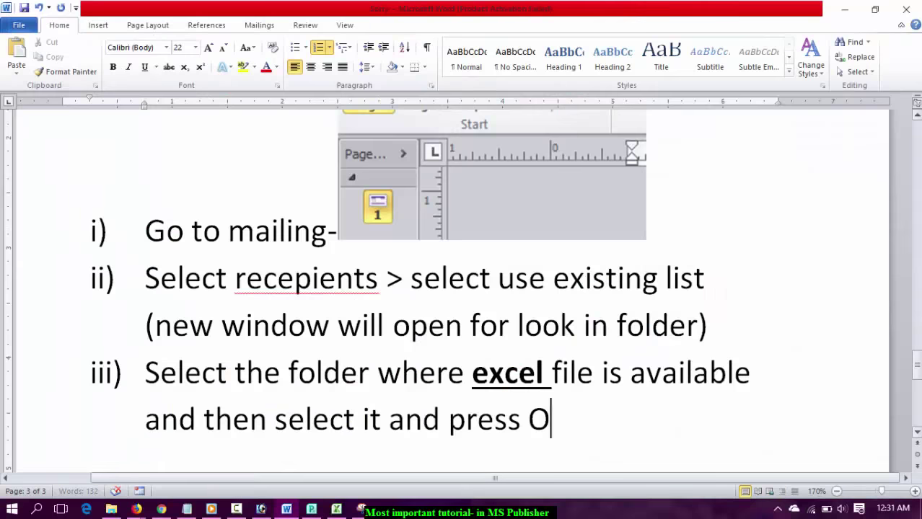
{"action": "key", "text": "ctrl+shift+Left"}
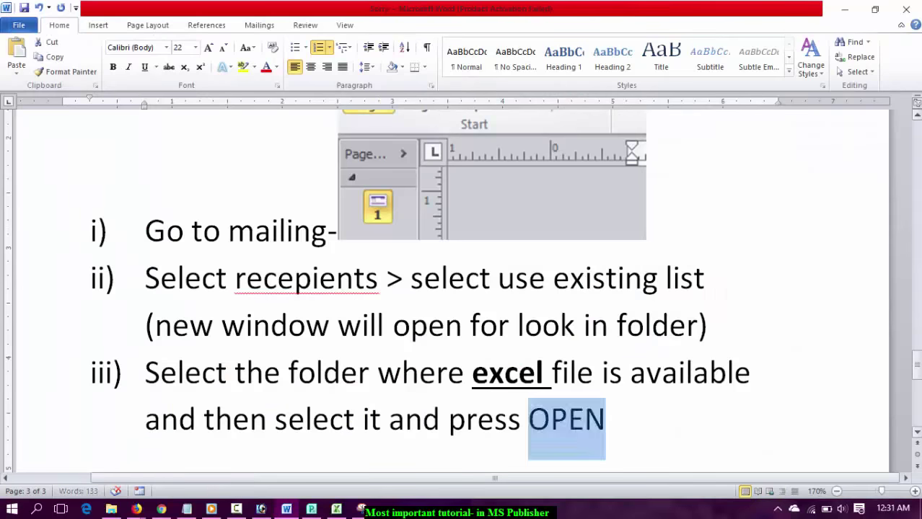
{"action": "key", "text": "ctrl+b"}
{"action": "key", "text": "End"}
{"action": "key", "text": "Return"}
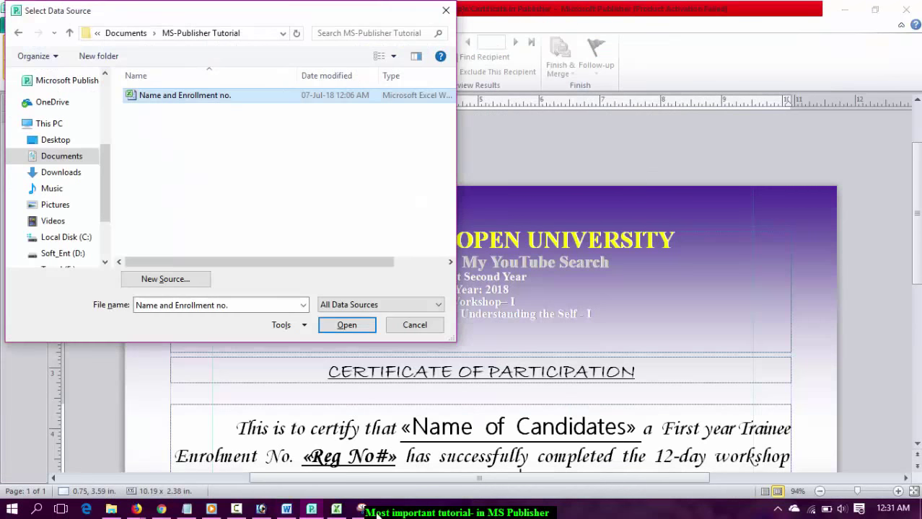
- Capture the Select Data Source window and move item iv) onto a new page
{"action": "left_click", "coordinate": [376, 514]}
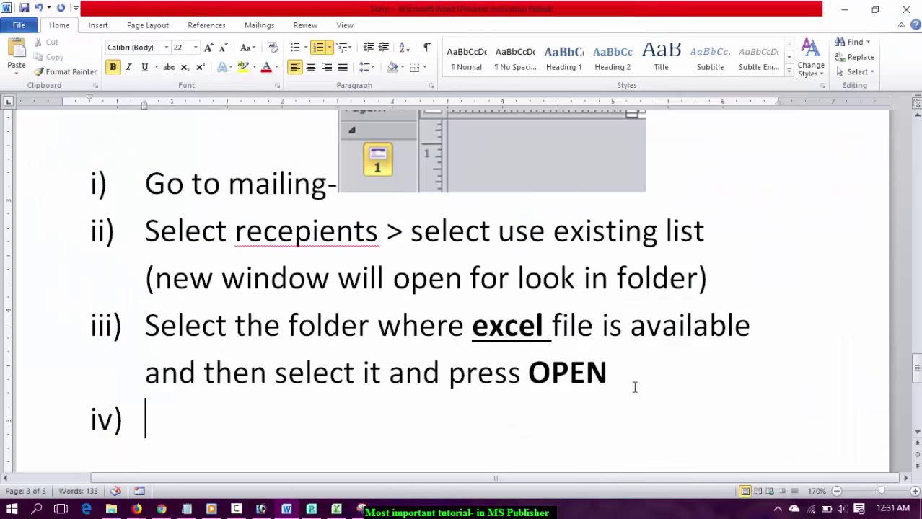
{"action": "scroll", "coordinate": [670, 355], "scroll_direction": "down", "scroll_amount": 2}
{"action": "key", "text": "ctrl+Return"}
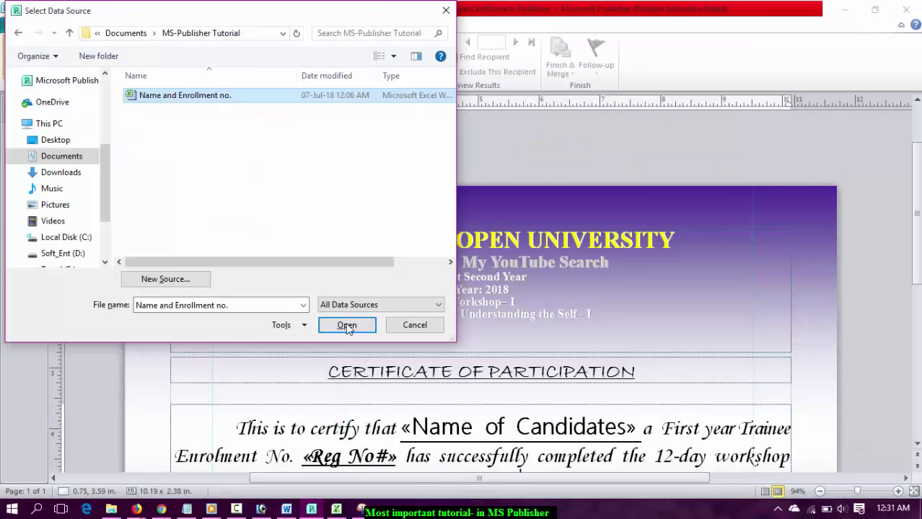
- Open the Name and Enrollment no. workbook as Publisher's data source, then return to the Word notes
{"action": "left_click", "coordinate": [346, 324]}
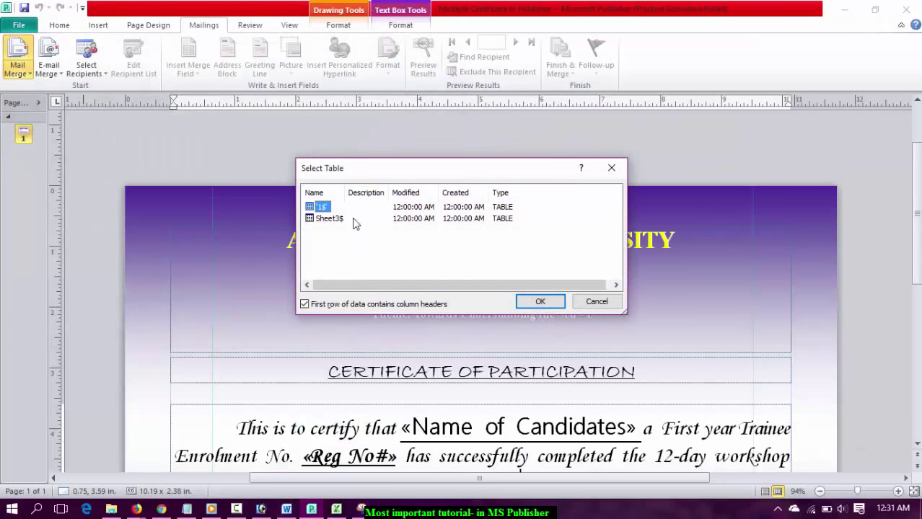
{"action": "key", "text": "alt+Tab"}
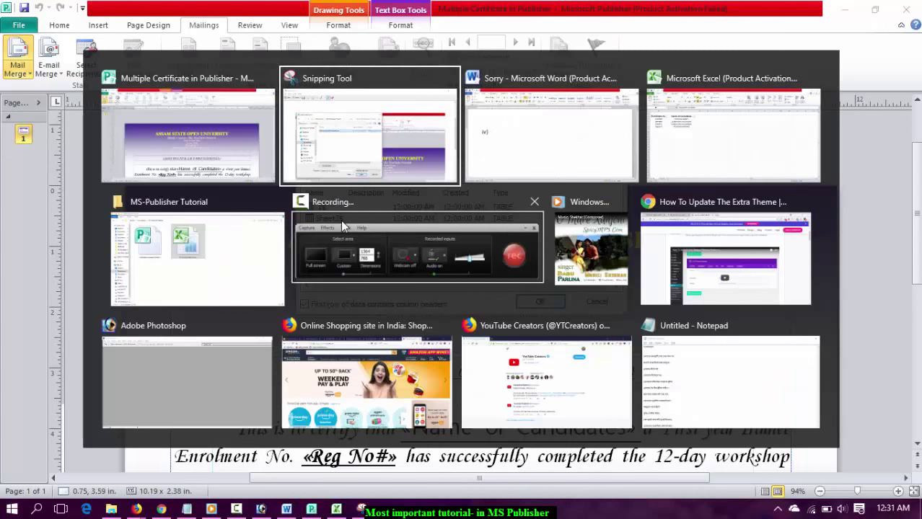
{"action": "key", "text": "alt+Tab"}
- Write 'Select the sheet name ---' and snip the workbook's sheet tabs from Excel
{"action": "type", "text": "Se"}
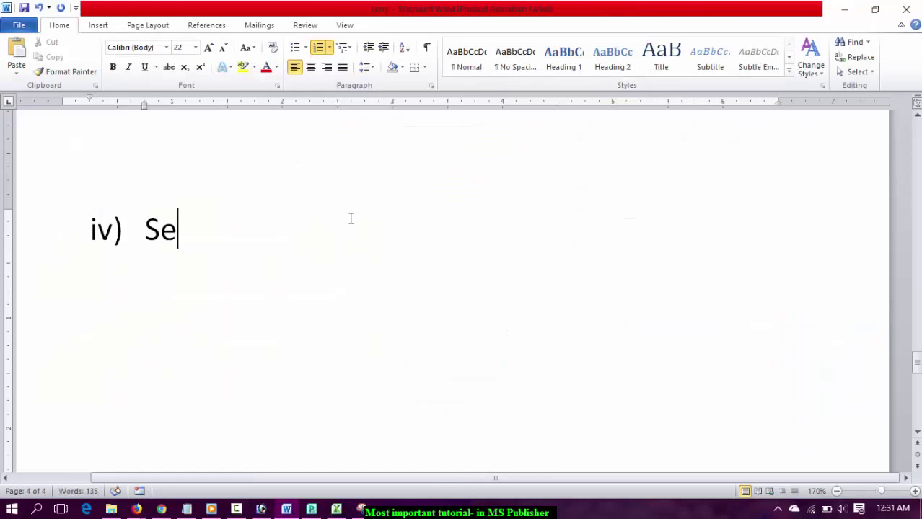
{"action": "type", "text": "lect the s"}
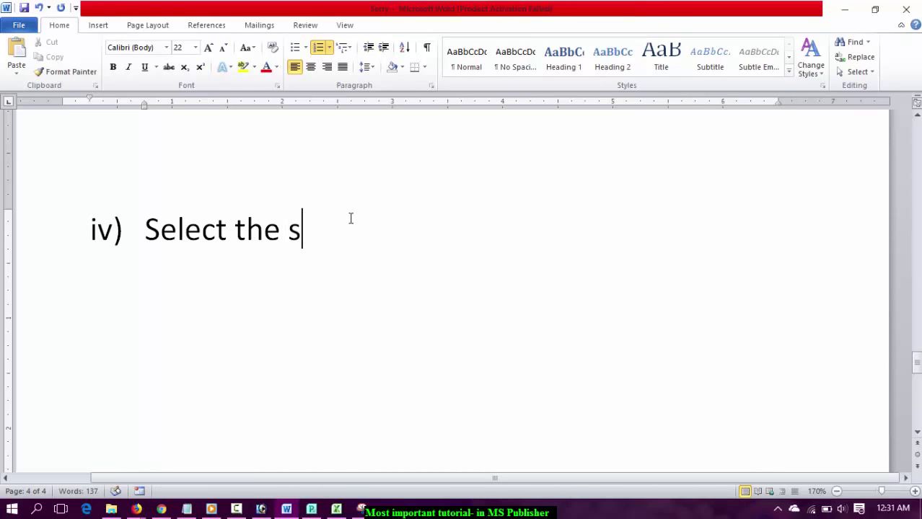
{"action": "type", "text": "heet name if"}
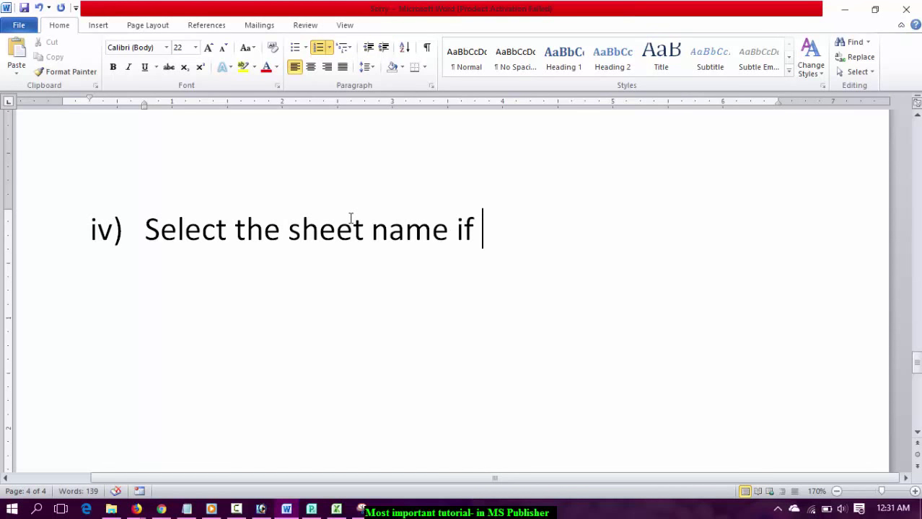
{"action": "key", "text": "BackSpace"}
{"action": "key", "text": "BackSpace"}
{"action": "key", "text": "BackSpace"}
{"action": "type", "text": "---"}
{"action": "key", "text": "alt+Tab"}
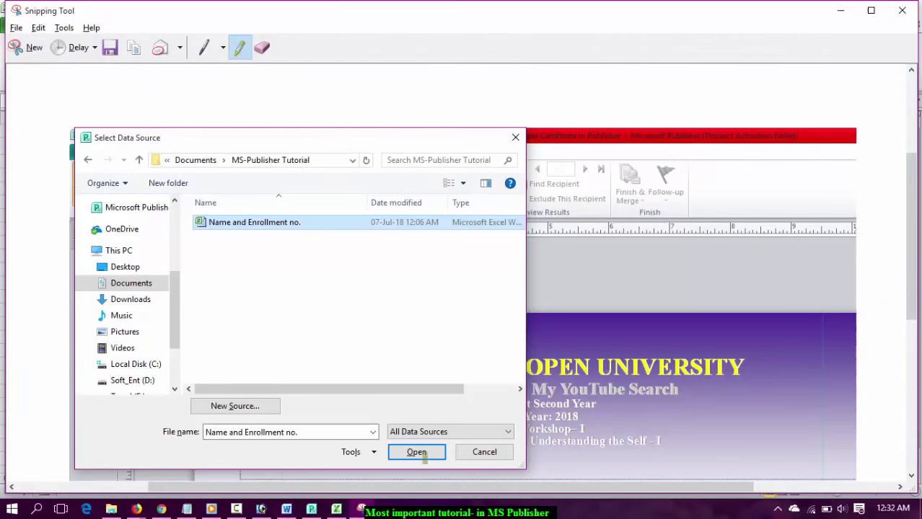
{"action": "left_click", "coordinate": [29, 47]}
{"action": "left_click_drag", "start_coordinate": [4, 418], "coordinate": [186, 505]}
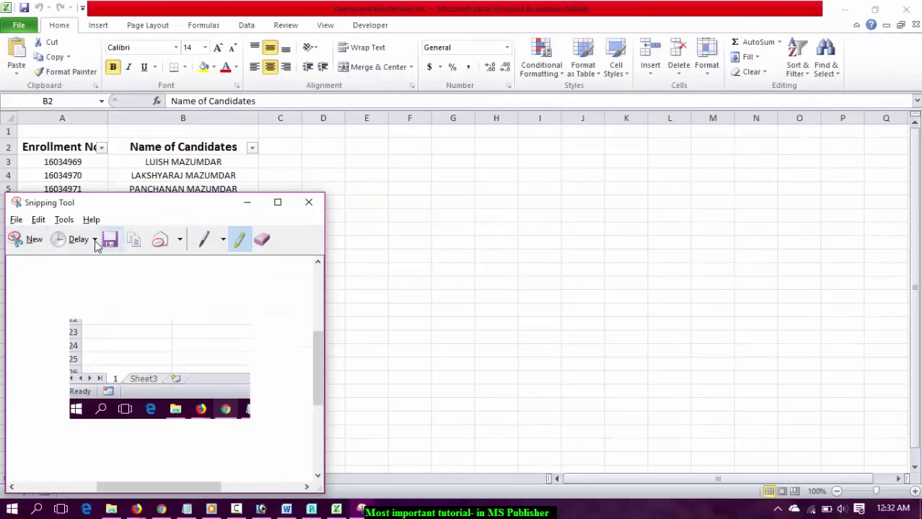
- Paste the sheet-tab picture, add 'in my case it is (1)' with (1) bold, and begin item v)
{"action": "key", "text": "alt+Tab"}
{"action": "key", "text": "Tab"}
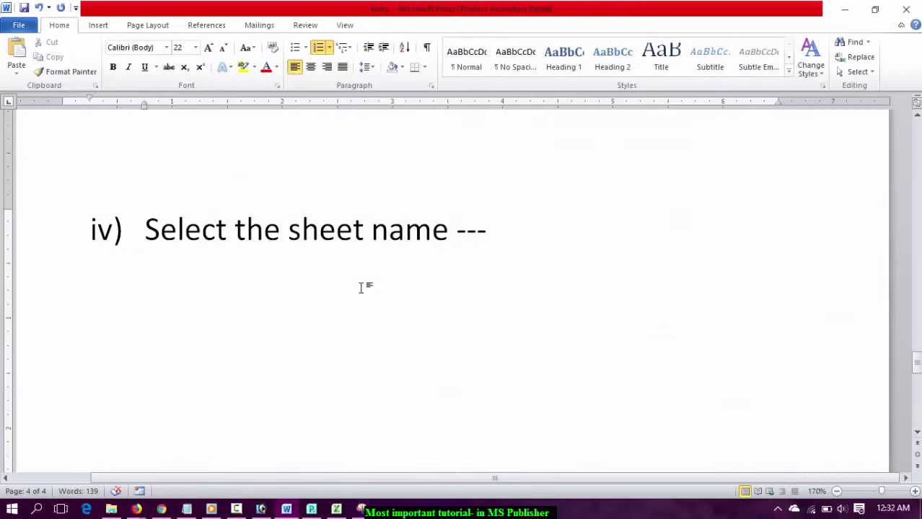
{"action": "key", "text": "ctrl+v"}
{"action": "left_click", "coordinate": [487, 229]}
{"action": "type", "text": "in"}
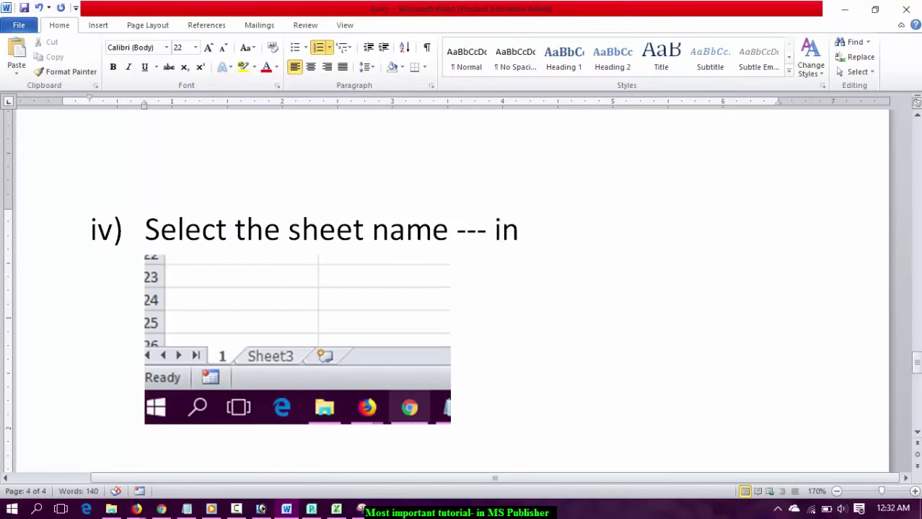
{"action": "type", "text": " my case it is one"}
{"action": "key", "text": "BackSpace"}
{"action": "key", "text": "BackSpace"}
{"action": "key", "text": "BackSpace"}
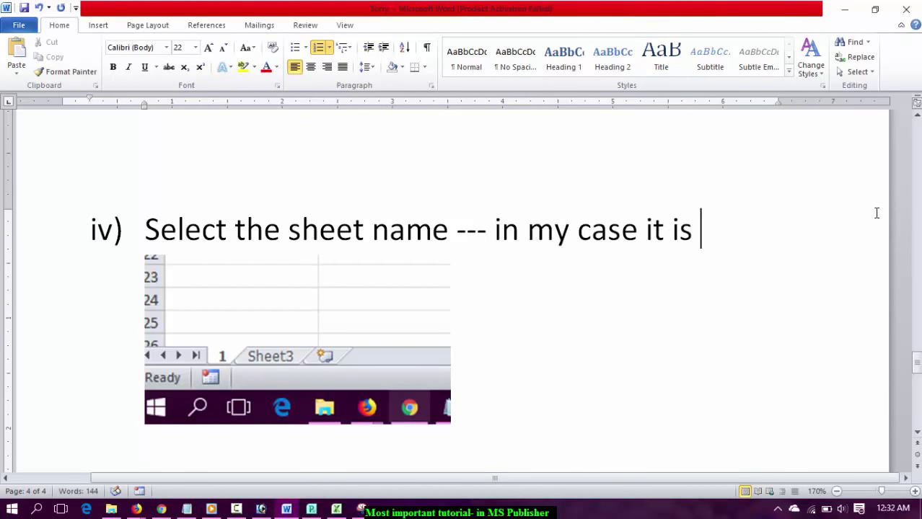
{"action": "type", "text": "(1)"}
{"action": "key", "text": "shift+Left"}
{"action": "key", "text": "shift+Left"}
{"action": "key", "text": "shift+Left"}
{"action": "key", "text": "ctrl+b"}
{"action": "key", "text": "End"}
{"action": "key", "text": "Return"}
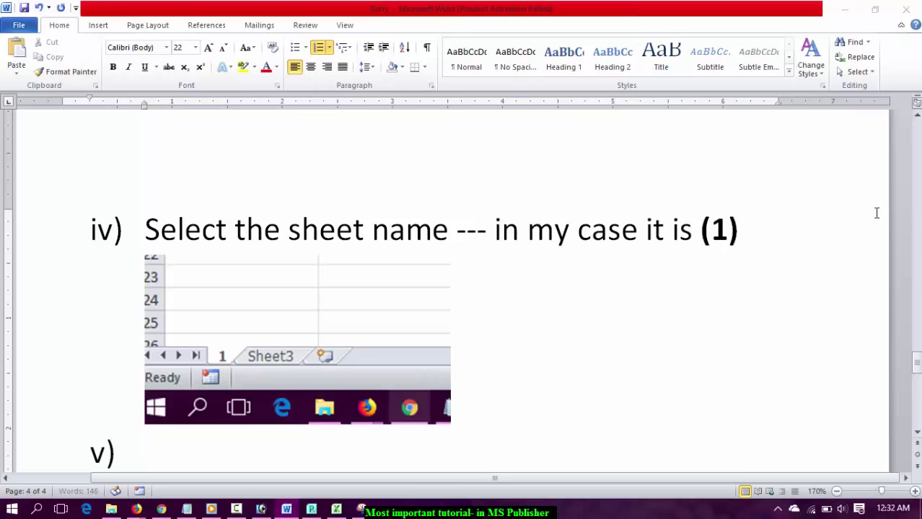
- Check Sheet3 in the Excel workbook, then return to sheet 1
{"action": "key", "text": "alt+Tab"}
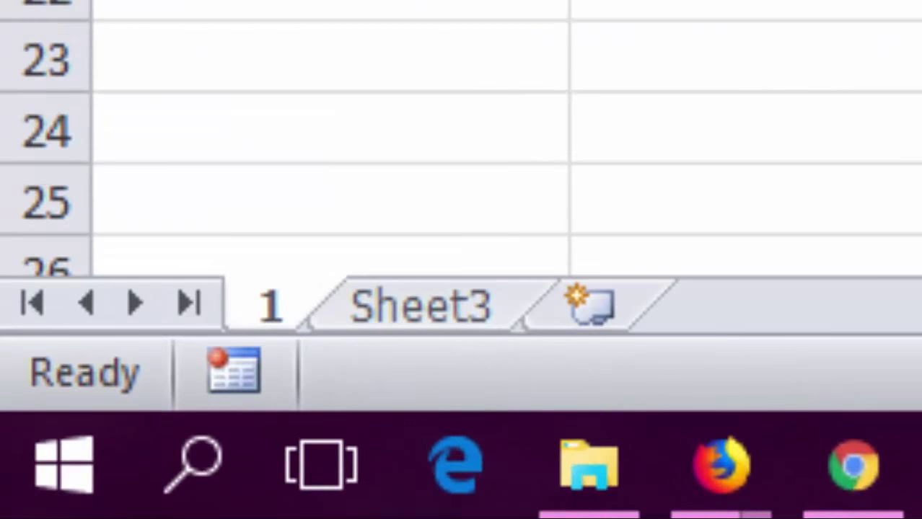
{"action": "left_click", "coordinate": [357, 299]}
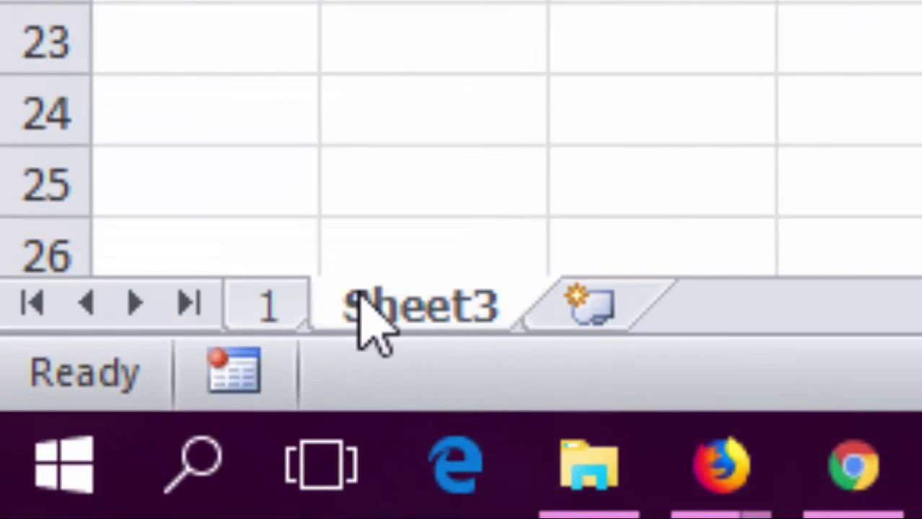
{"action": "left_click", "coordinate": [289, 299]}
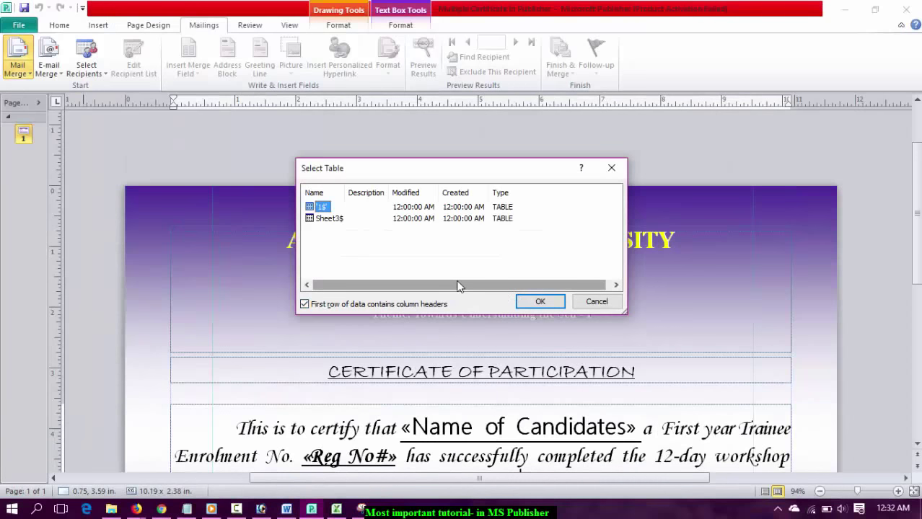
- Paste the Select Table screenshot and write 'I have selected 1 and press ok' with 1 in bold
{"action": "scroll", "coordinate": [456, 434], "scroll_direction": "down", "scroll_amount": 3}
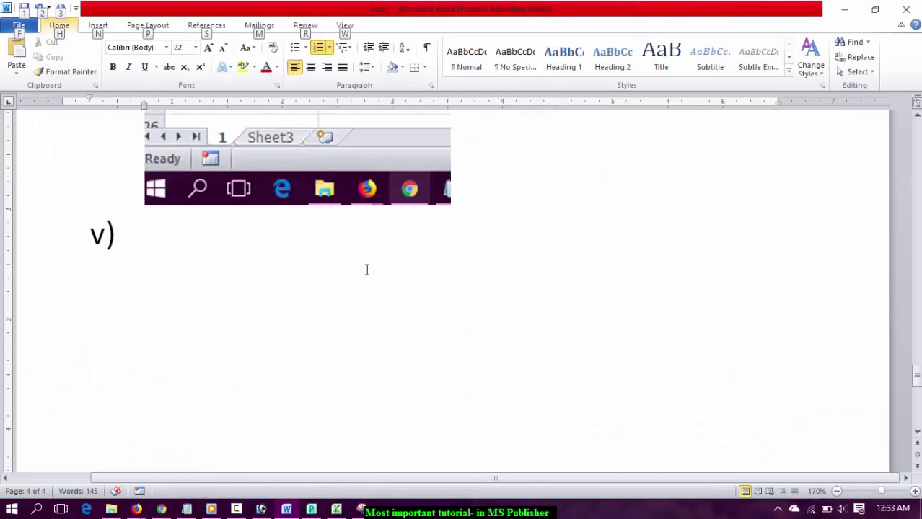
{"action": "key", "text": "alt+Tab"}
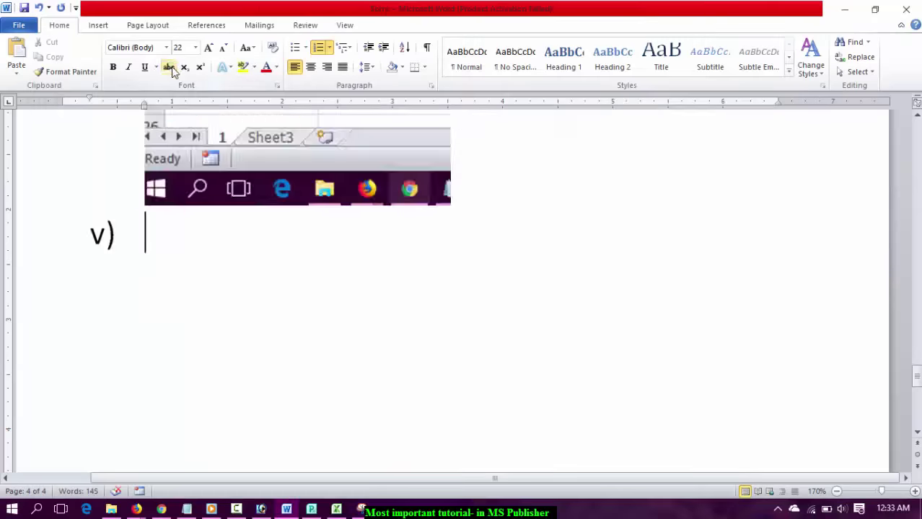
{"action": "key", "text": "ctrl+v"}
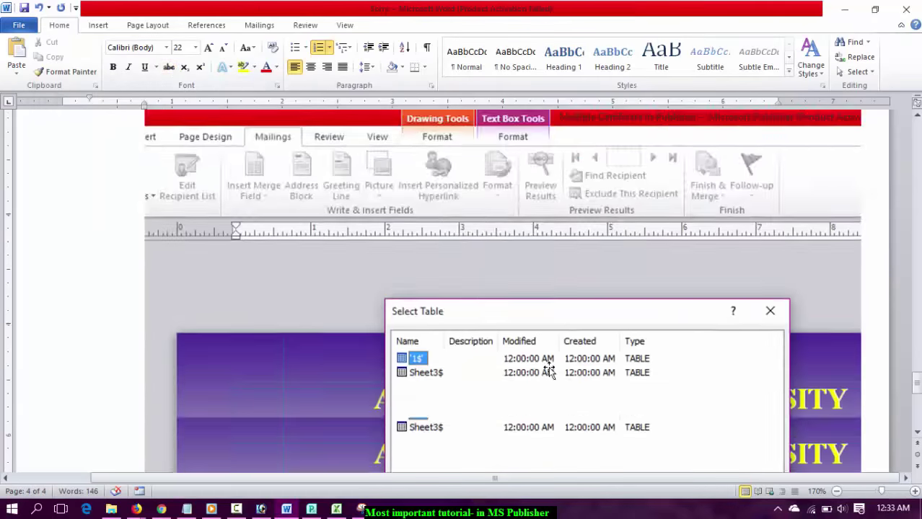
{"action": "type", "text": "h"}
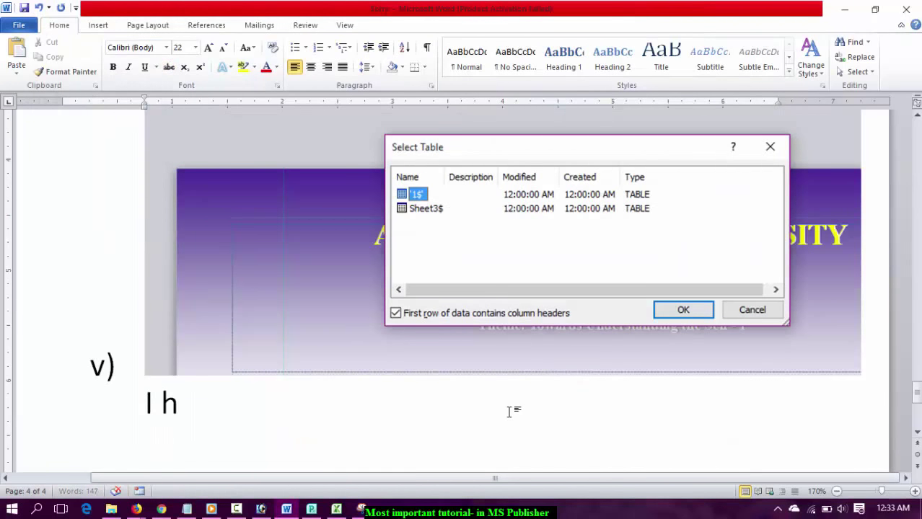
{"action": "type", "text": "ave selecet"}
{"action": "key", "text": "BackSpace"}
{"action": "key", "text": "BackSpace"}
{"action": "type", "text": "tee"}
{"action": "key", "text": "BackSpace"}
{"action": "key", "text": "BackSpace"}
{"action": "key", "text": "BackSpace"}
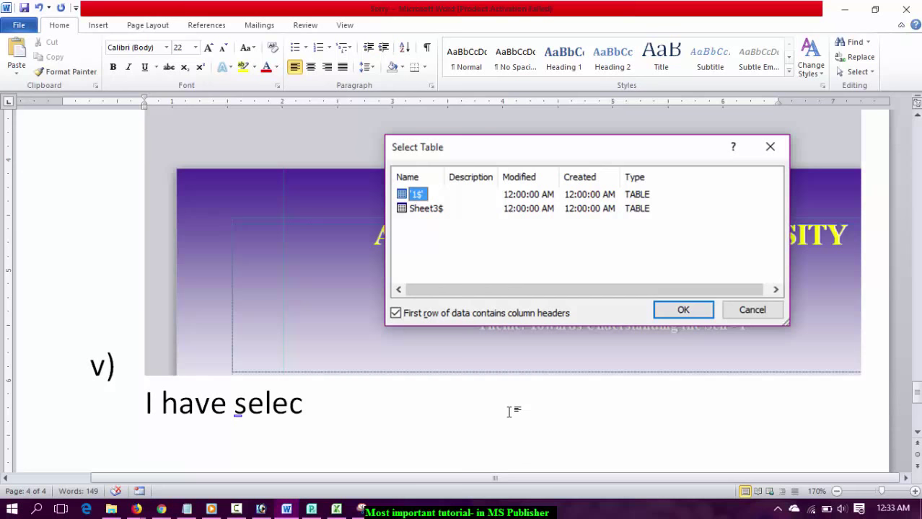
{"action": "type", "text": "ted 1"}
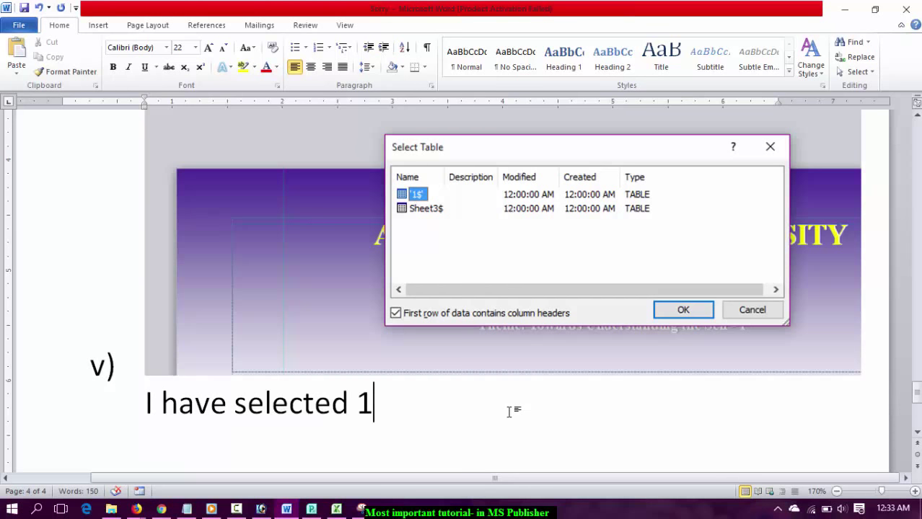
{"action": "key", "text": "shift+Left"}
{"action": "key", "text": "ctrl+b"}
{"action": "key", "text": "Right"}
{"action": "type", "text": "and pre"}
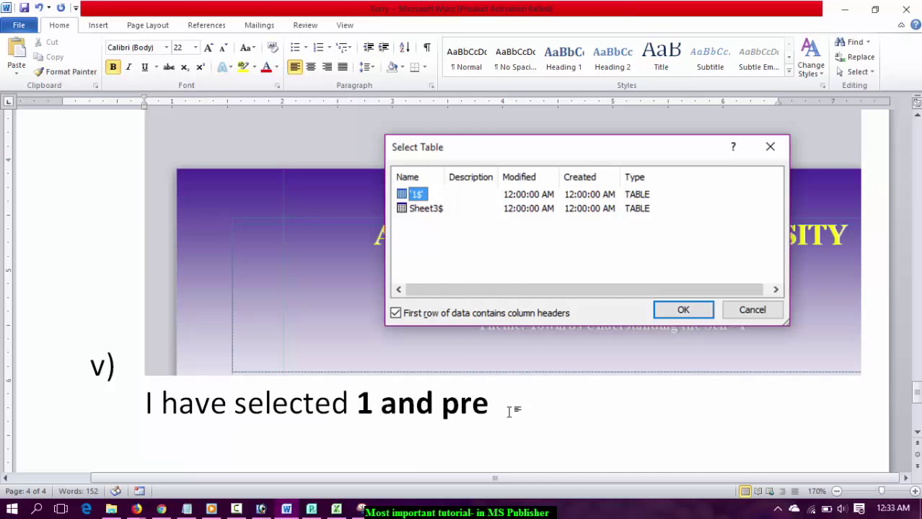
{"action": "type", "text": "ss ok"}
{"action": "key", "text": "Return"}
- Reset the next line to plain formatting and begin item vi)
{"action": "key", "text": "ctrl+b"}
{"action": "scroll", "coordinate": [508, 412], "scroll_direction": "down", "scroll_amount": 1}
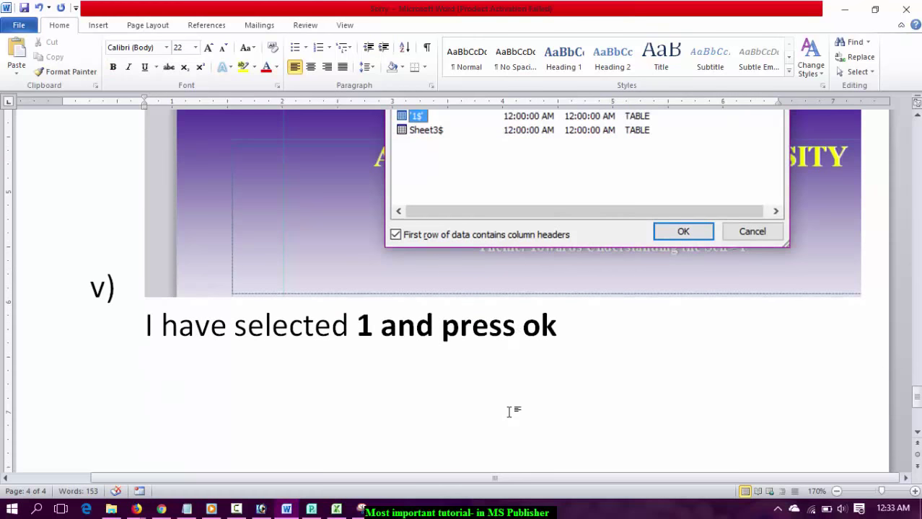
{"action": "key", "text": "ctrl+shift+n"}
{"action": "key", "text": "Return"}
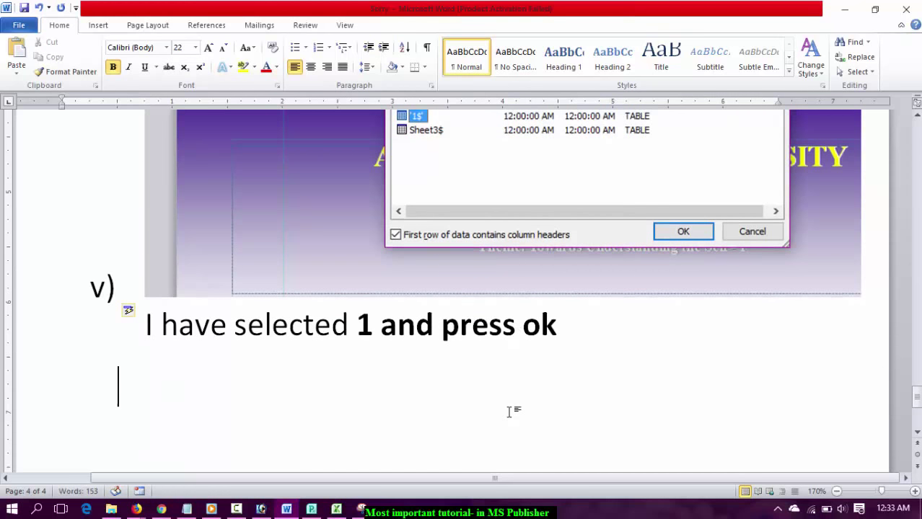
{"action": "type", "text": "vi"}
{"action": "key", "text": "ctrl+z"}
{"action": "key", "text": "ctrl+z"}
{"action": "key", "text": "ctrl+z"}
{"action": "key", "text": "ctrl+y"}
{"action": "key", "text": "ctrl+y"}
{"action": "type", "text": "vi"}
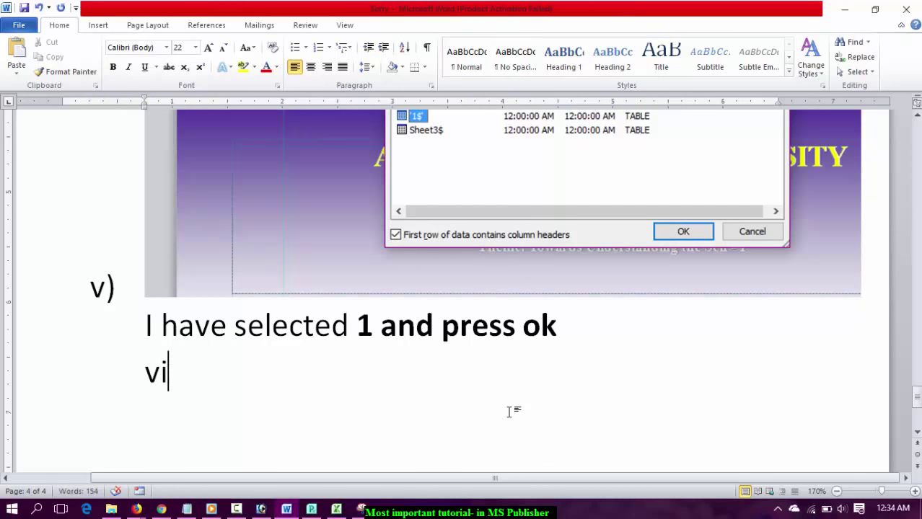
{"action": "type", "text": ")"}
- Confirm sheet 1 as the recipient table in Publisher's Select Table dialog
{"action": "key", "text": "alt+Tab"}
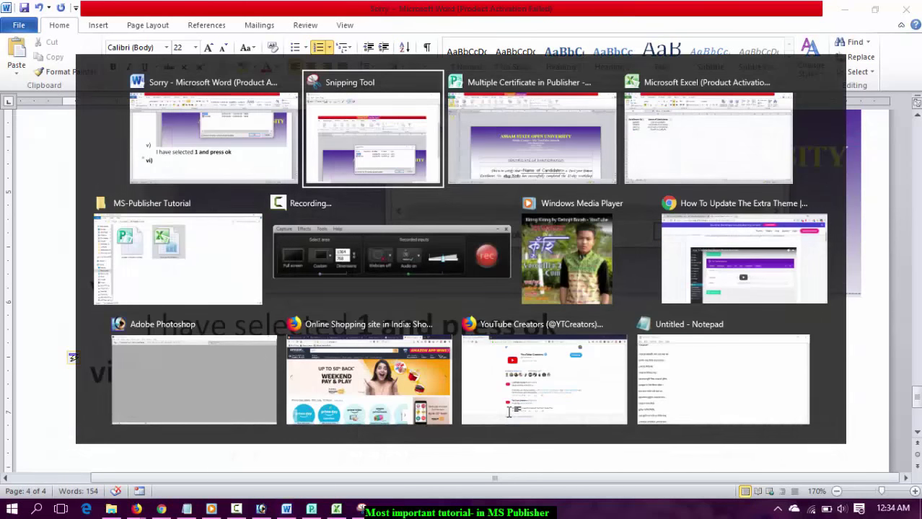
{"action": "key", "text": "alt+Tab"}
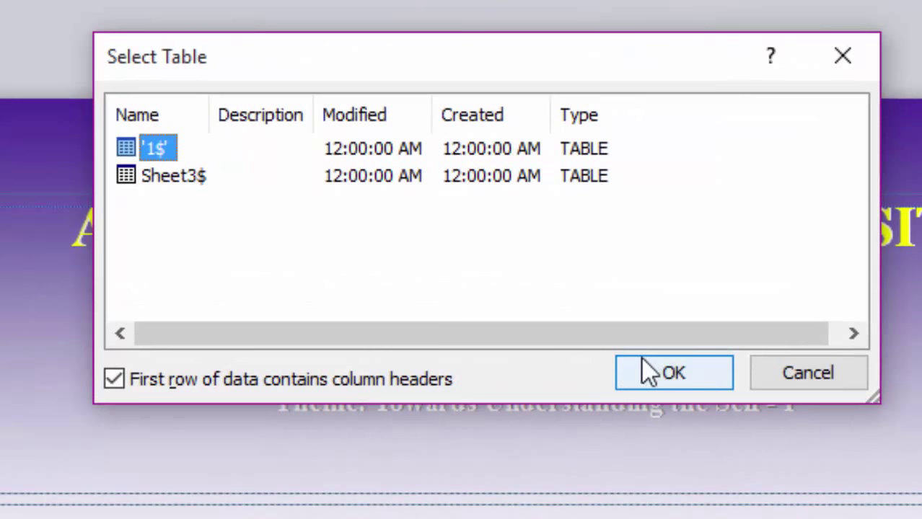
{"action": "left_click", "coordinate": [644, 372]}
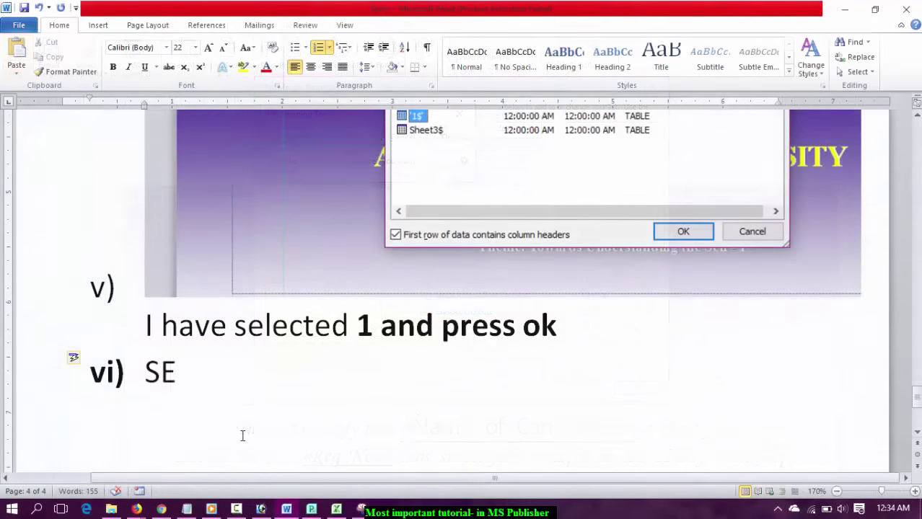
- Write item vi) as 'SELECT the DATA source -'
{"action": "key", "text": "BackSpace"}
{"action": "type", "text": "ELECT THE"}
{"action": "key", "text": "BackSpace"}
{"action": "key", "text": "BackSpace"}
{"action": "key", "text": "BackSpace"}
{"action": "type", "text": "the d"}
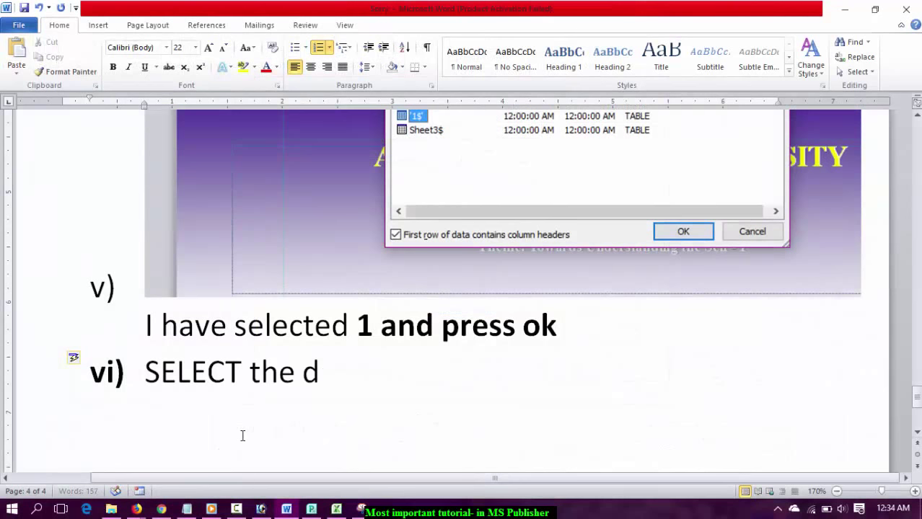
{"action": "key", "text": "BackSpace"}
{"action": "type", "text": "DATA source"}
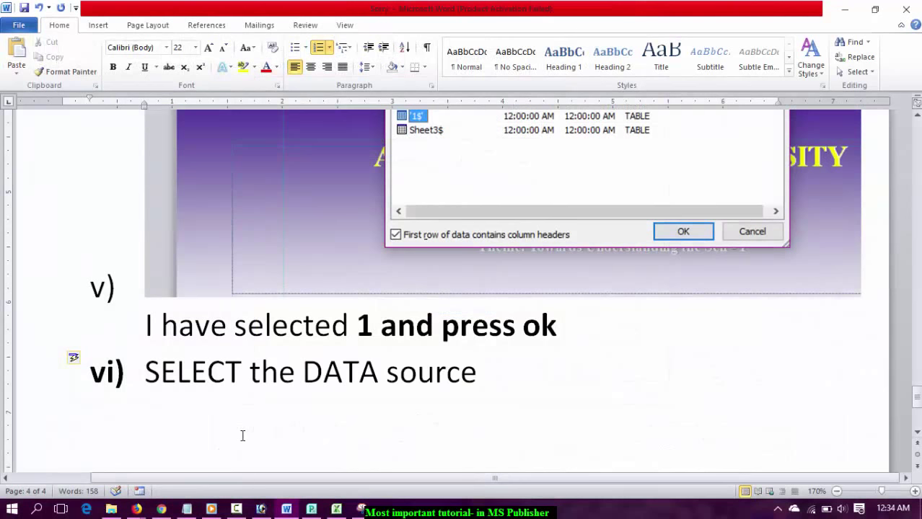
{"action": "type", "text": " -"}
- Add an indented sub-step with the recipients screenshot and 'press OK'
{"action": "key", "text": "Return"}
{"action": "key", "text": "Tab"}
{"action": "key", "text": "ctrl+z"}
{"action": "key", "text": "ctrl+z"}
{"action": "key", "text": "ctrl+y"}
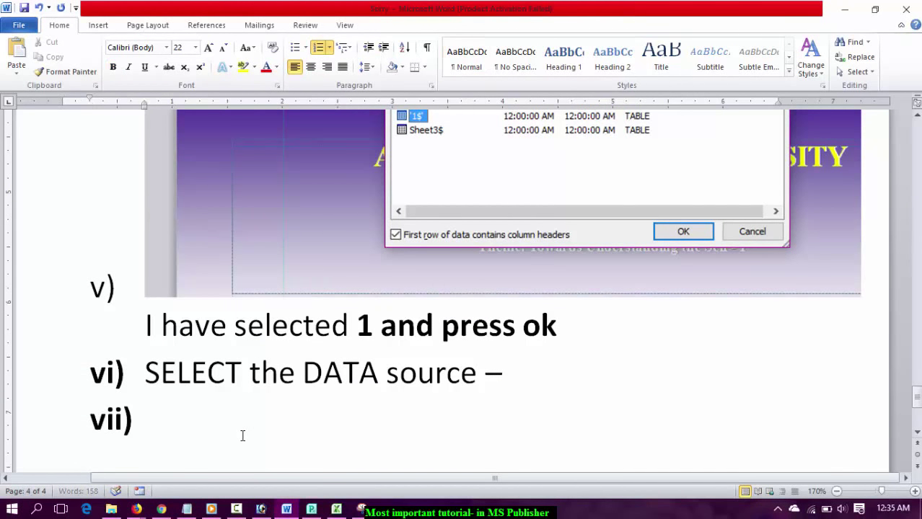
{"action": "key", "text": "Tab"}
{"action": "key", "text": "Return"}
{"action": "type", "text": "pres"}
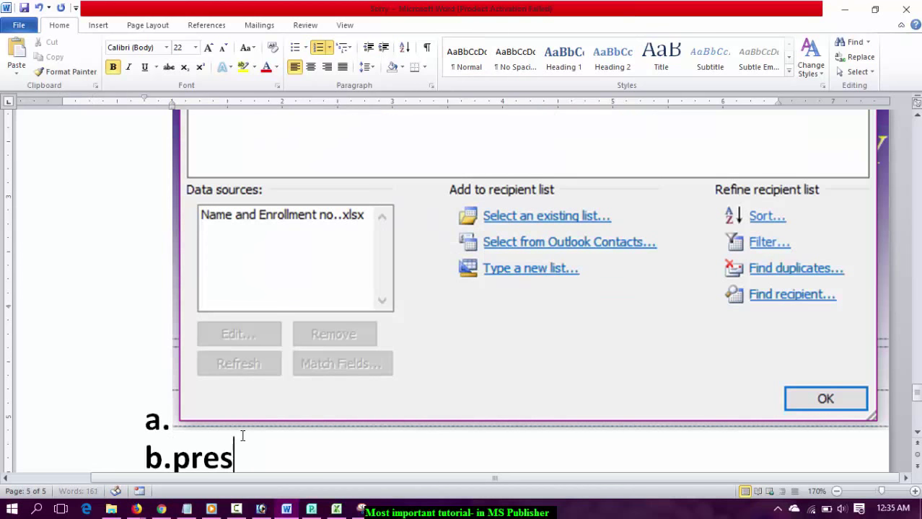
{"action": "type", "text": "s OK"}
- Switch back to Publisher's Mail Merge Recipients dialog
{"action": "key", "text": "alt+Tab"}
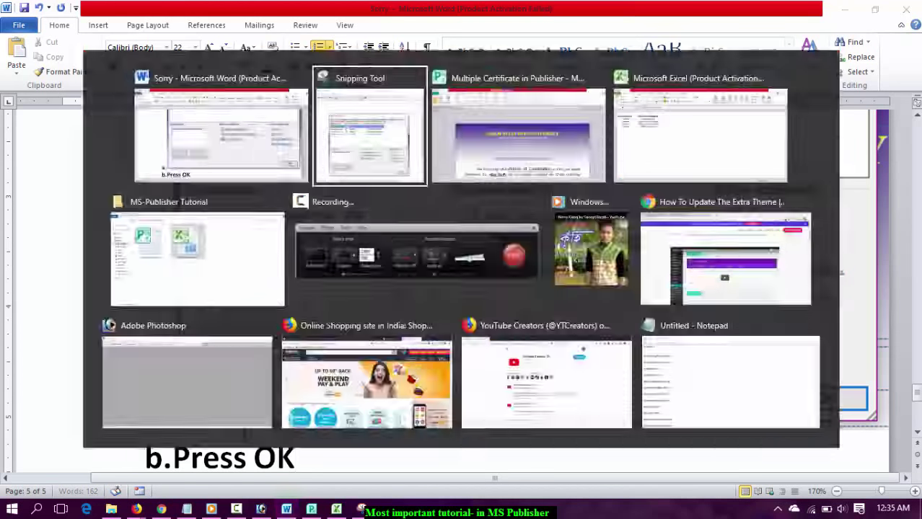
{"action": "key", "text": "alt+Tab"}
{"action": "mouse_move", "coordinate": [303, 145]}
{"action": "left_mouse_down"}
{"action": "mouse_move", "coordinate": [306, 186]}
{"action": "mouse_move", "coordinate": [311, 148]}
{"action": "left_mouse_up"}
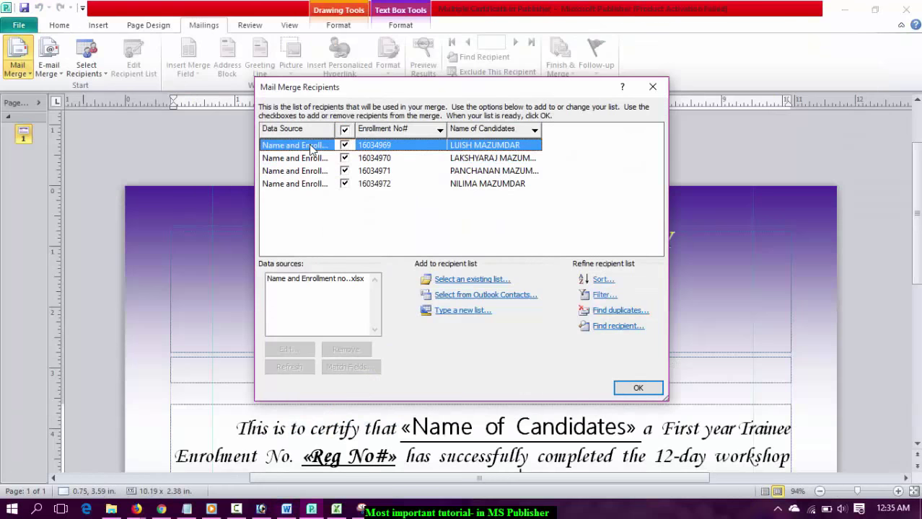
- Include all four students in the merge, confirm the recipient list, and return to Word
{"action": "left_click", "coordinate": [344, 131]}
{"action": "left_click", "coordinate": [638, 388]}
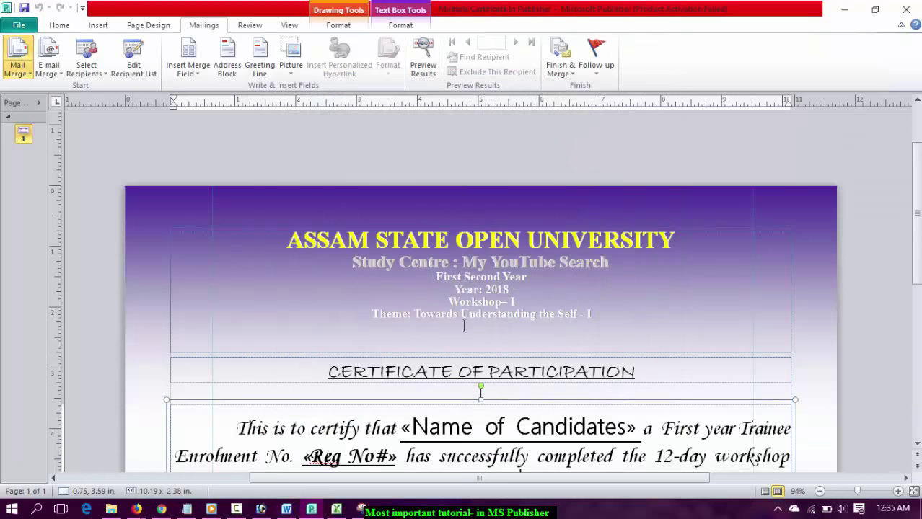
{"action": "scroll", "coordinate": [507, 317], "scroll_direction": "down", "scroll_amount": 2}
{"action": "scroll", "coordinate": [507, 312], "scroll_direction": "down", "scroll_amount": 1}
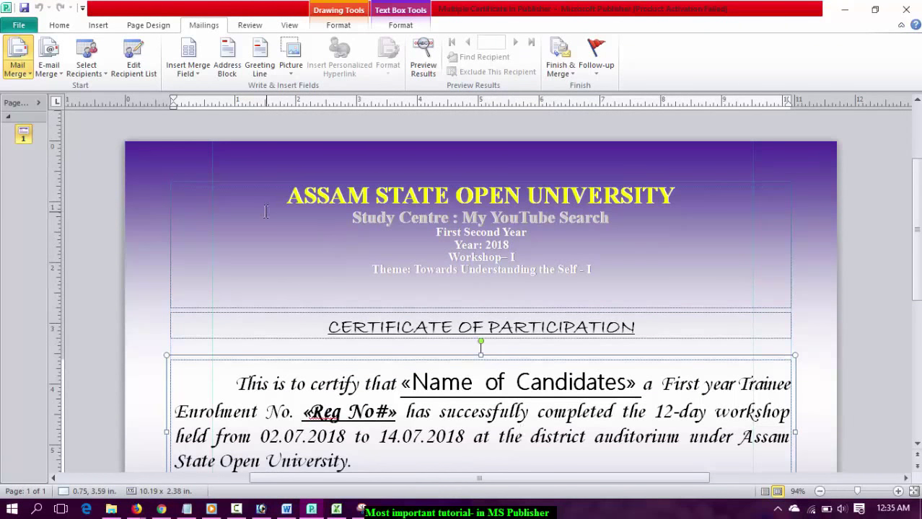
{"action": "scroll", "coordinate": [265, 211], "scroll_direction": "down", "scroll_amount": 1}
{"action": "scroll", "coordinate": [281, 238], "scroll_direction": "down", "scroll_amount": 2}
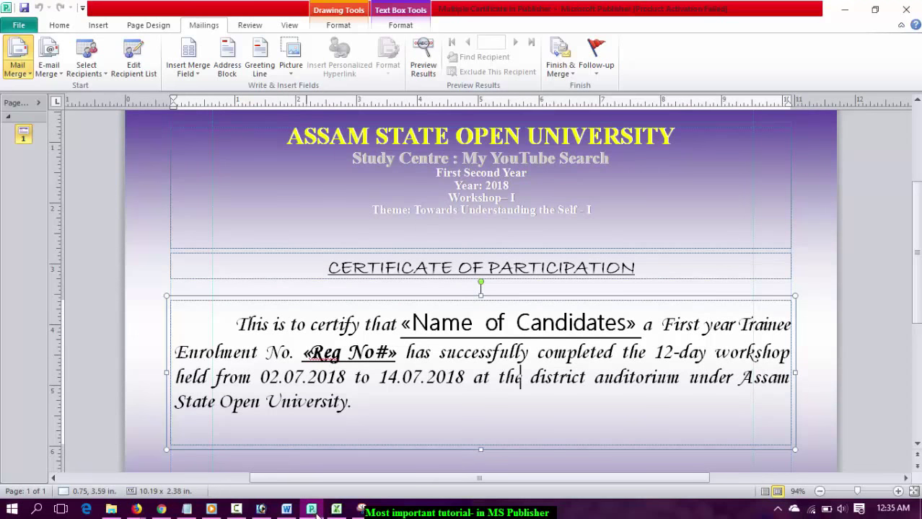
{"action": "mouse_move", "coordinate": [285, 509]}
{"action": "left_click", "coordinate": [311, 440]}
- Write vii) 'Then select the place where you need the name' and select the «Name of Candidates» placeholder
{"action": "type", "text": "Then"}
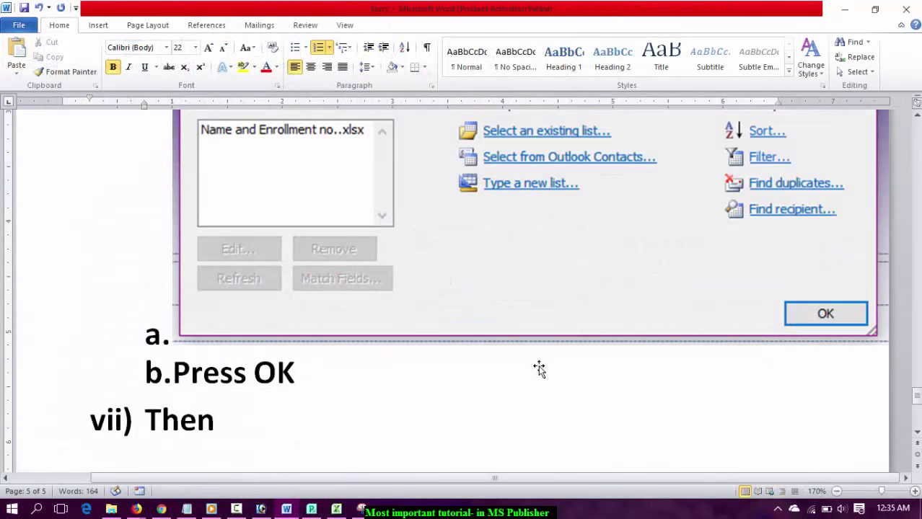
{"action": "type", "text": " select the place"}
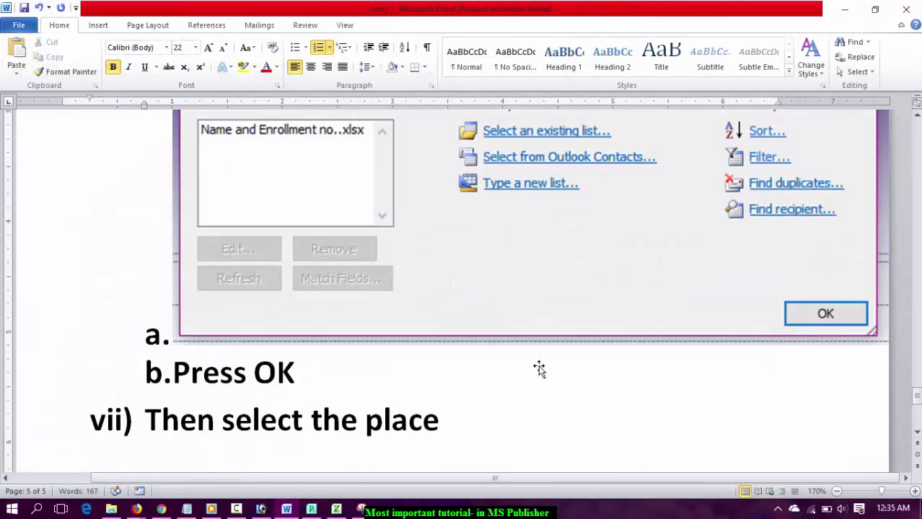
{"action": "type", "text": " where you need the"}
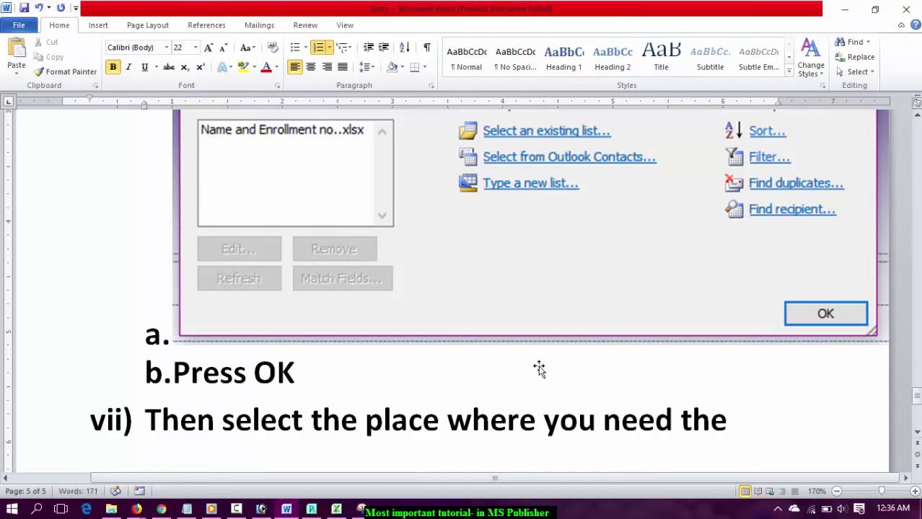
{"action": "type", "text": " name"}
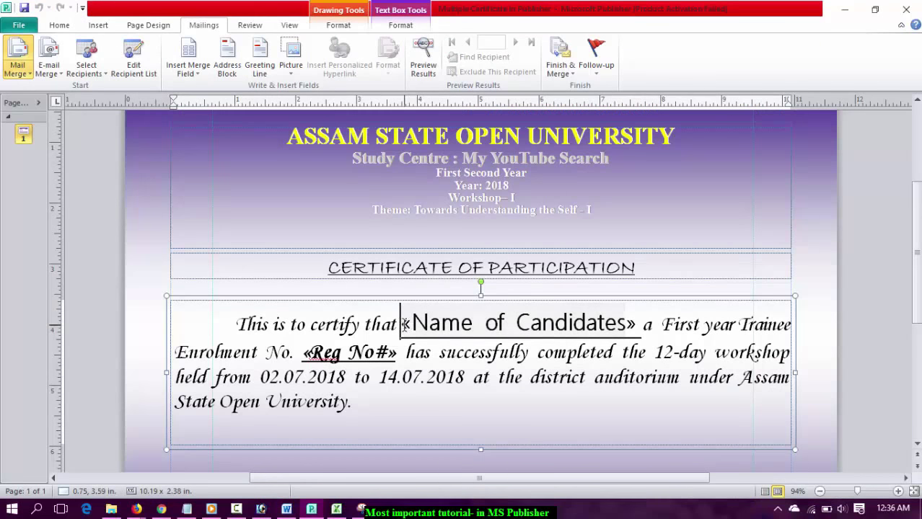
{"action": "left_click_drag", "start_coordinate": [401, 323], "coordinate": [586, 324]}
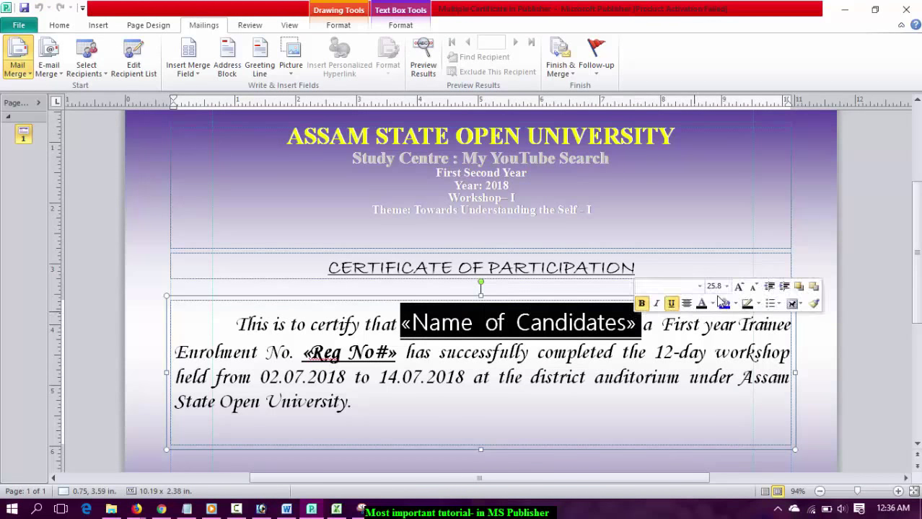
{"action": "key", "text": "alt+Tab"}
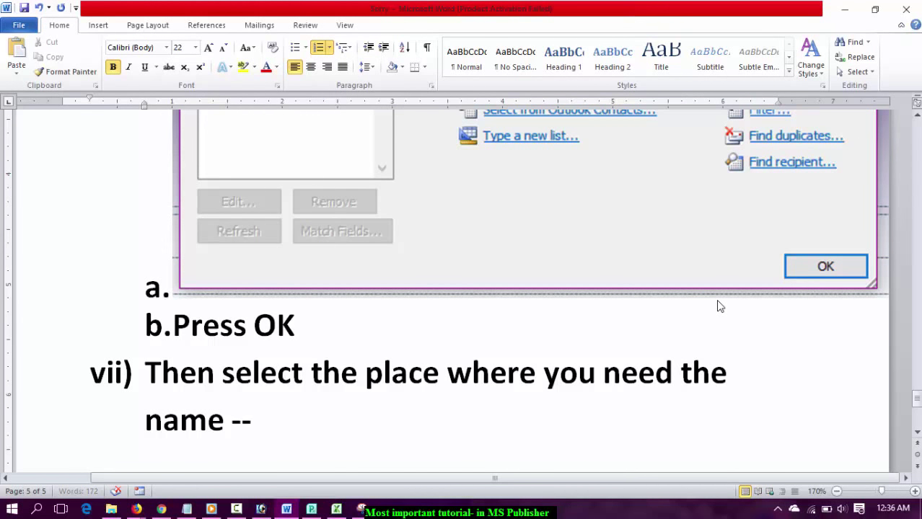
- Add item viii) 'Go to' with the Mailings ribbon picture and 'insert merge field >'
{"action": "key", "text": "Return"}
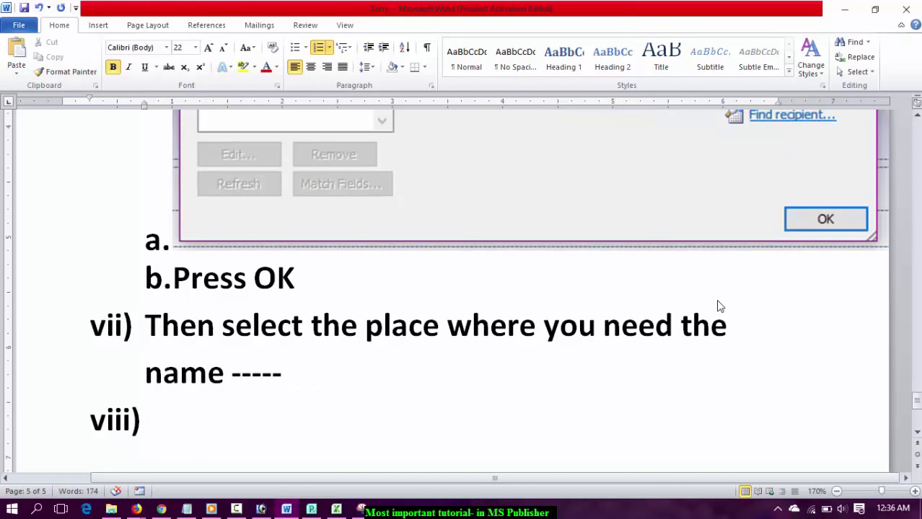
{"action": "type", "text": "go"}
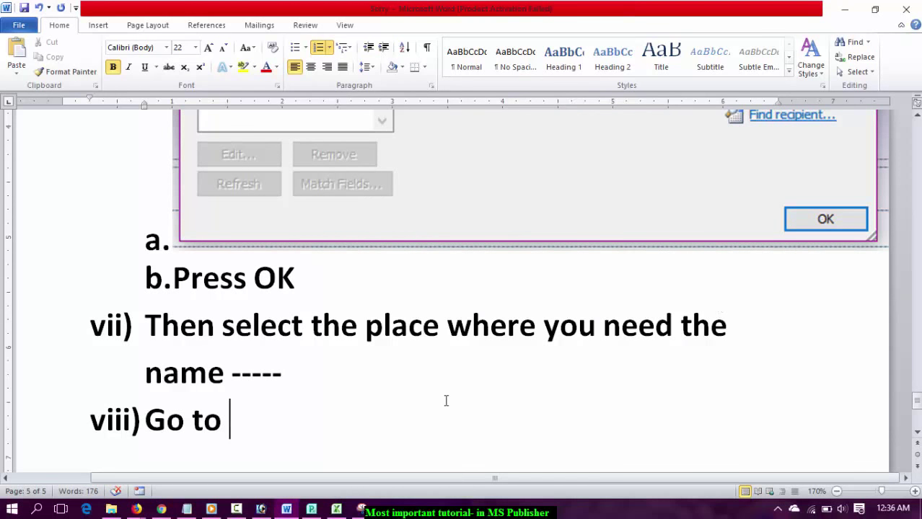
{"action": "key", "text": "ctrl+v"}
{"action": "type", "text": "nsert "}
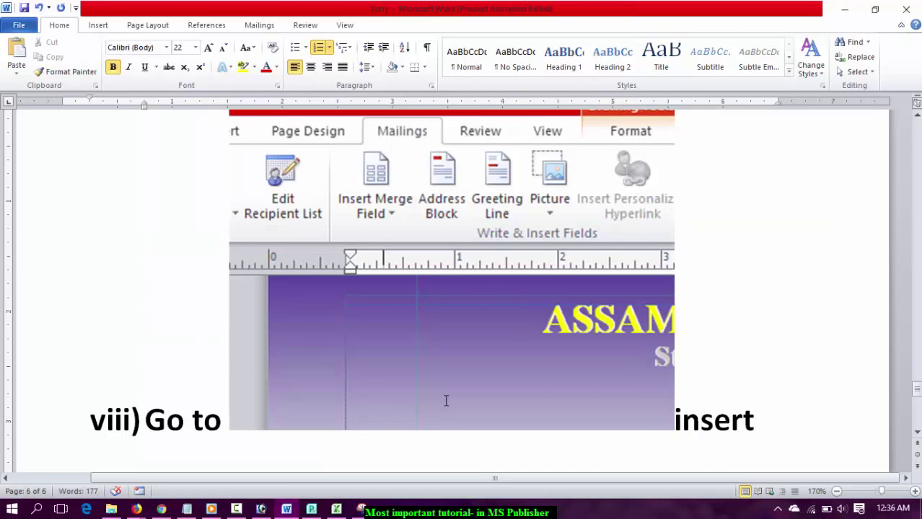
{"action": "type", "text": "mer"}
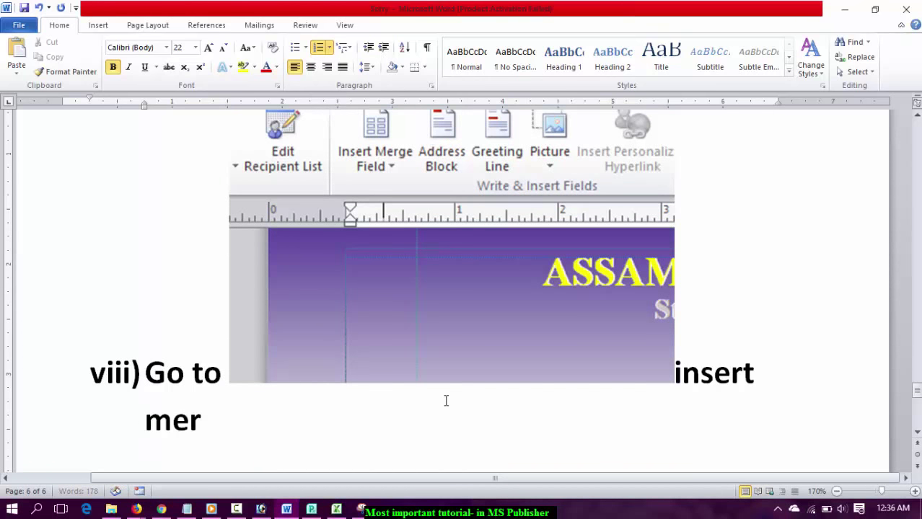
{"action": "type", "text": "ge field"}
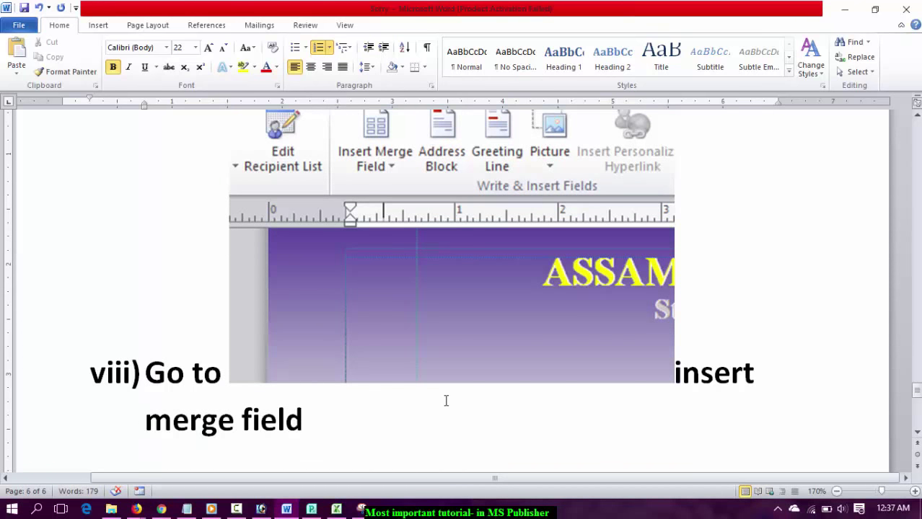
{"action": "type", "text": ">"}
{"action": "key", "text": "Return"}
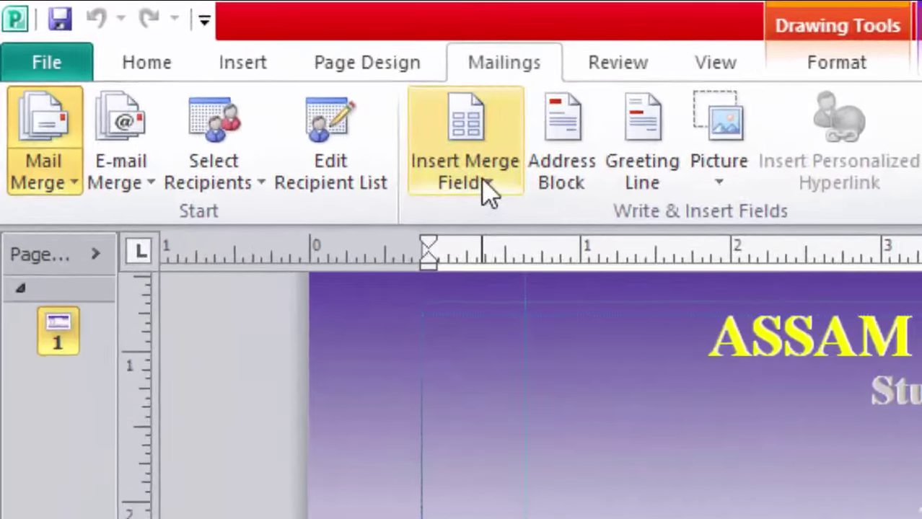
- Insert the Name of Candidates merge field and replace «Reg No#» with the Enrollment No# field
{"action": "left_click", "coordinate": [487, 186]}
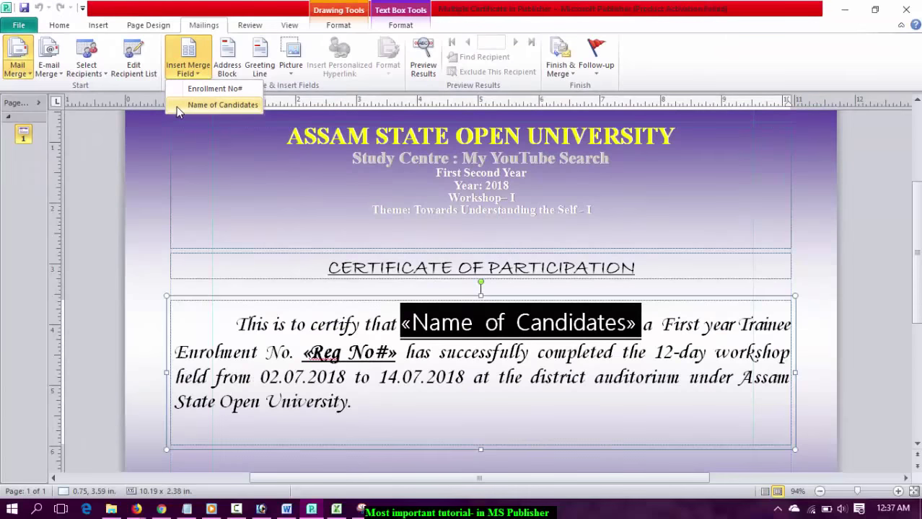
{"action": "left_click", "coordinate": [177, 106]}
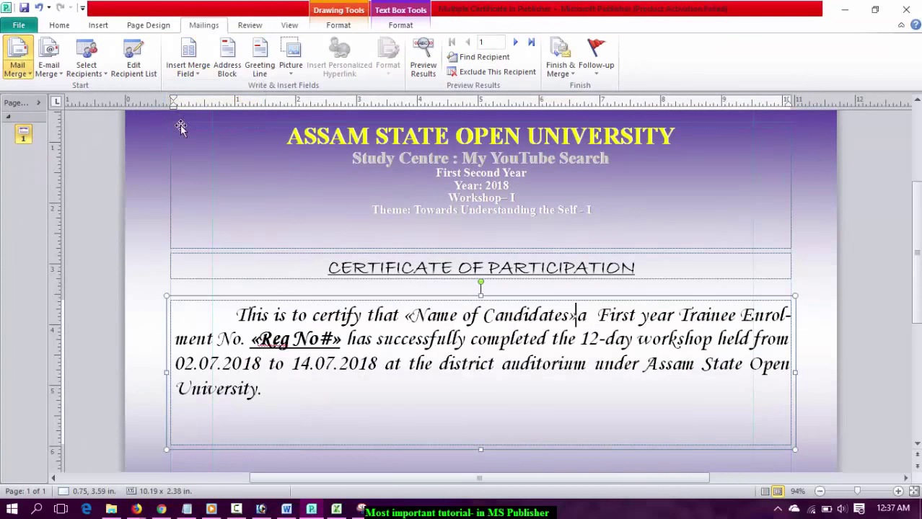
{"action": "double_click", "coordinate": [295, 339]}
{"action": "left_click", "coordinate": [188, 69]}
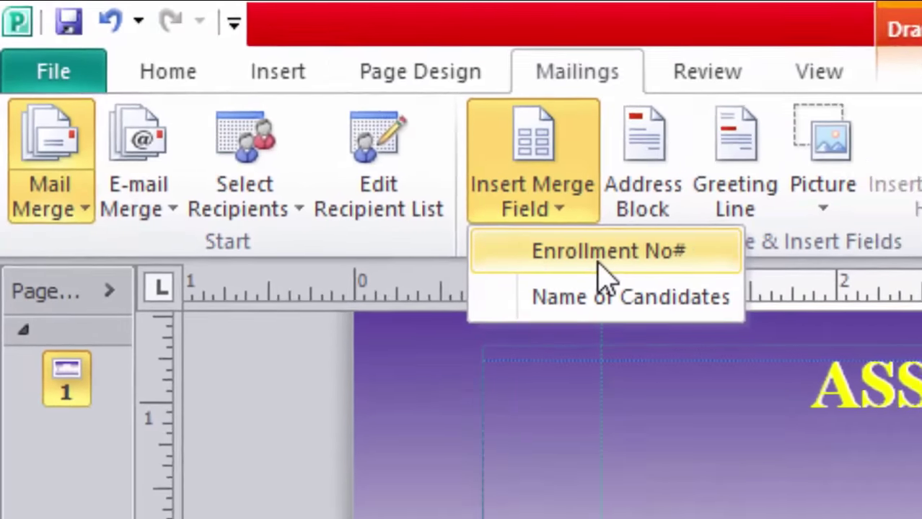
{"action": "left_click", "coordinate": [214, 94]}
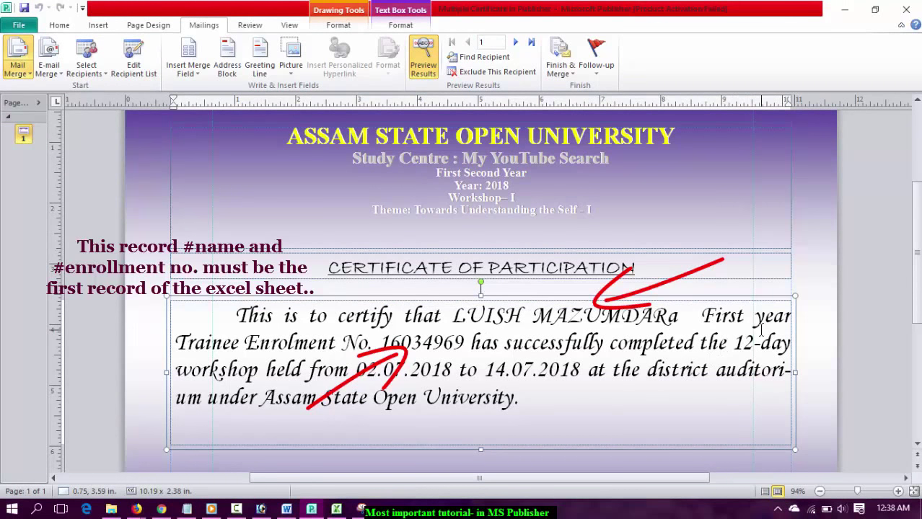
{"action": "type", "text": "RES"}
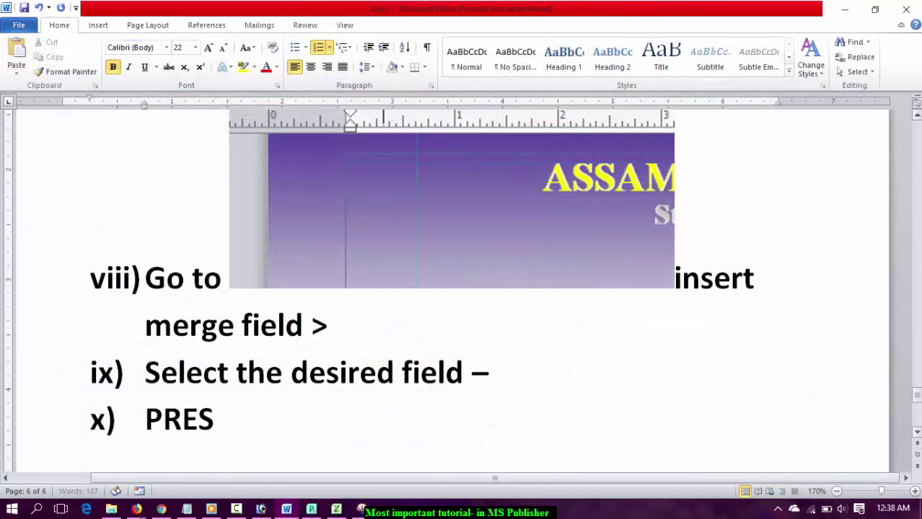
{"action": "type", "text": "S Ct"}
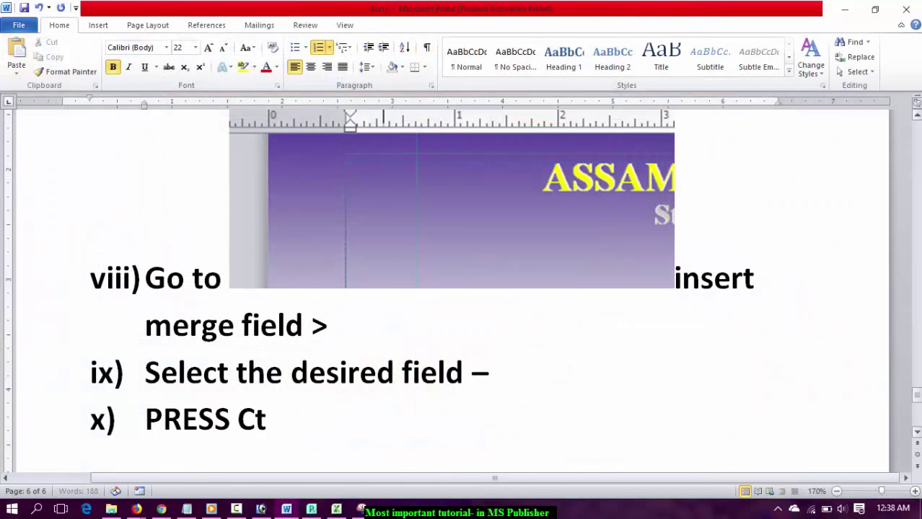
{"action": "type", "text": "l"}
- Finish x) with 'Ctrl+S (Save)' and add xi) 'Hope you can see the first entry in the certificate'
{"action": "key", "text": "BackSpace"}
{"action": "type", "text": "+"}
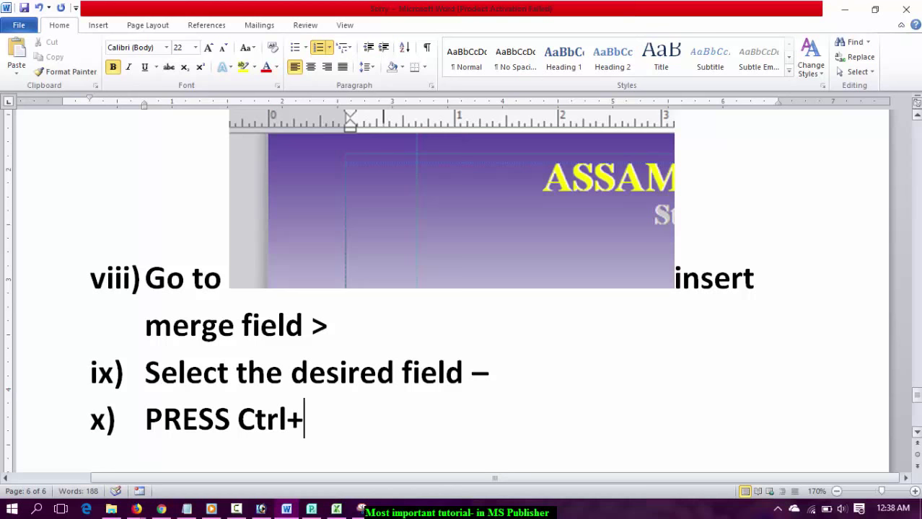
{"action": "type", "text": "S (S"}
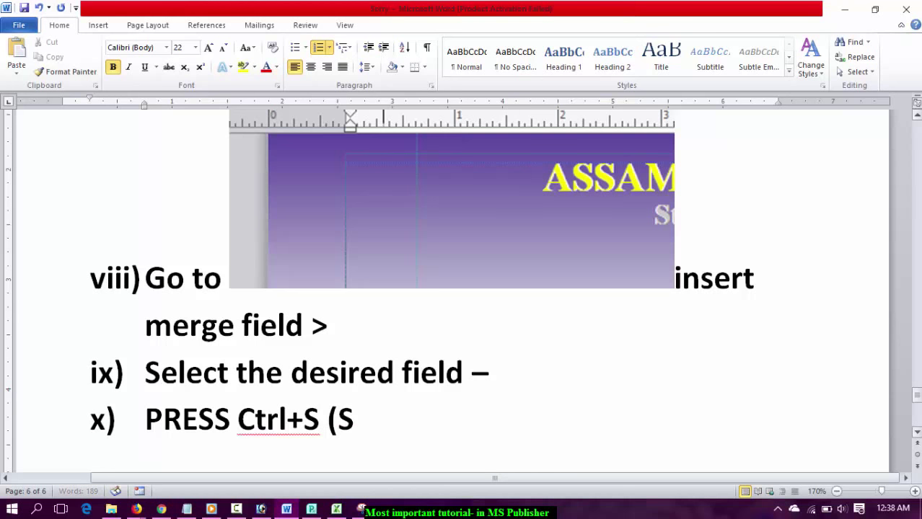
{"action": "type", "text": "ave)"}
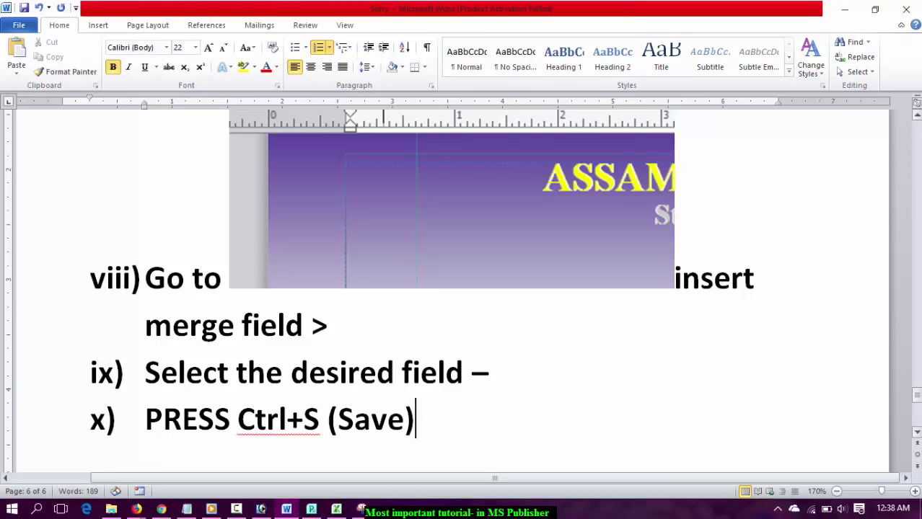
{"action": "key", "text": "Return"}
{"action": "type", "text": "Hop"}
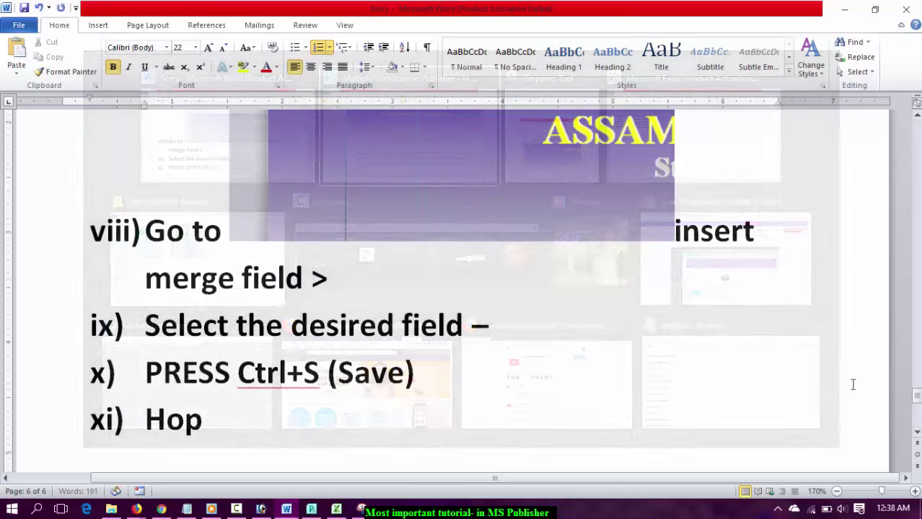
{"action": "type", "text": "e you can see"}
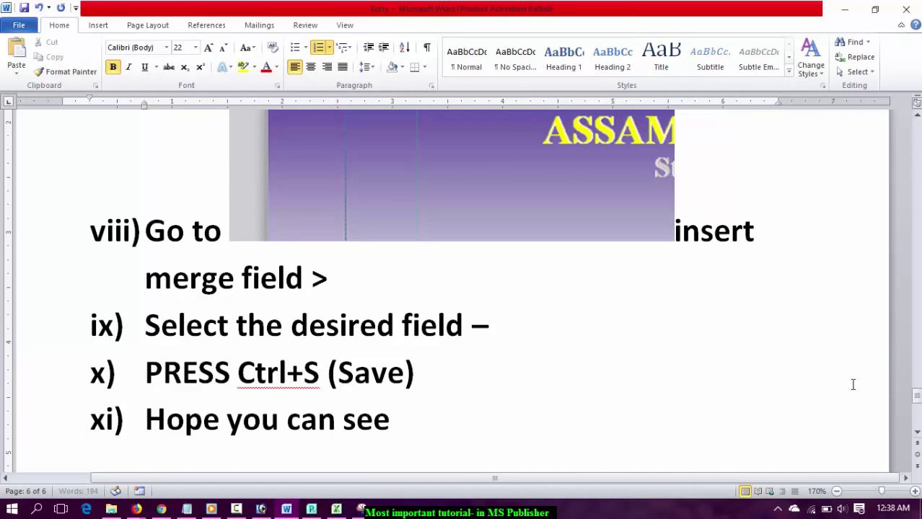
{"action": "type", "text": " the first entry"}
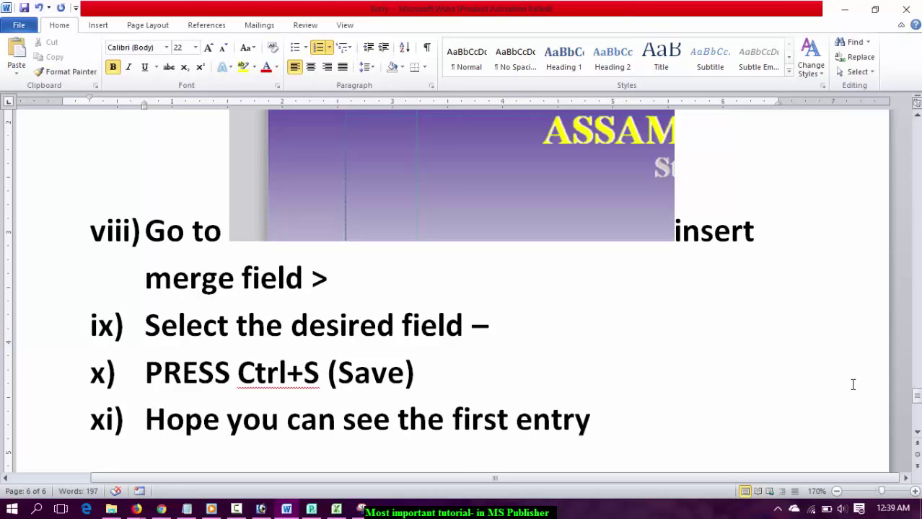
{"action": "type", "text": " in the certi"}
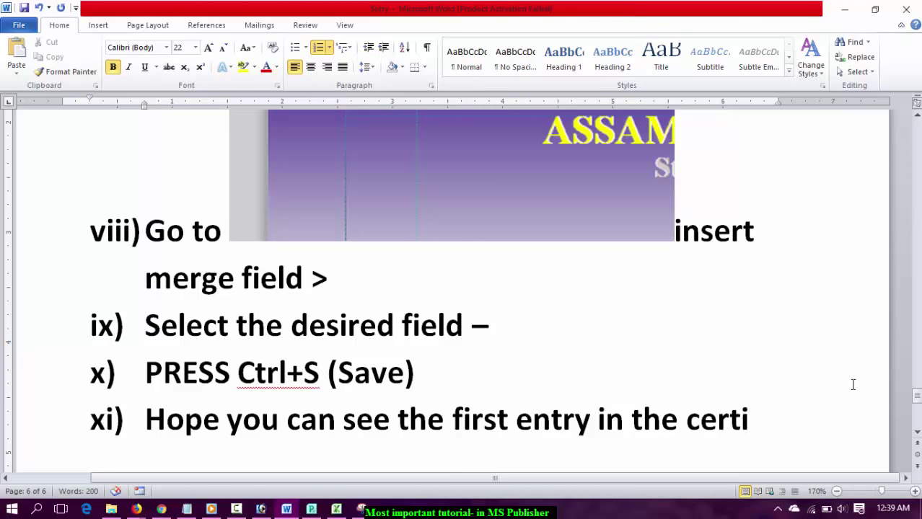
{"action": "type", "text": "ficate...."}
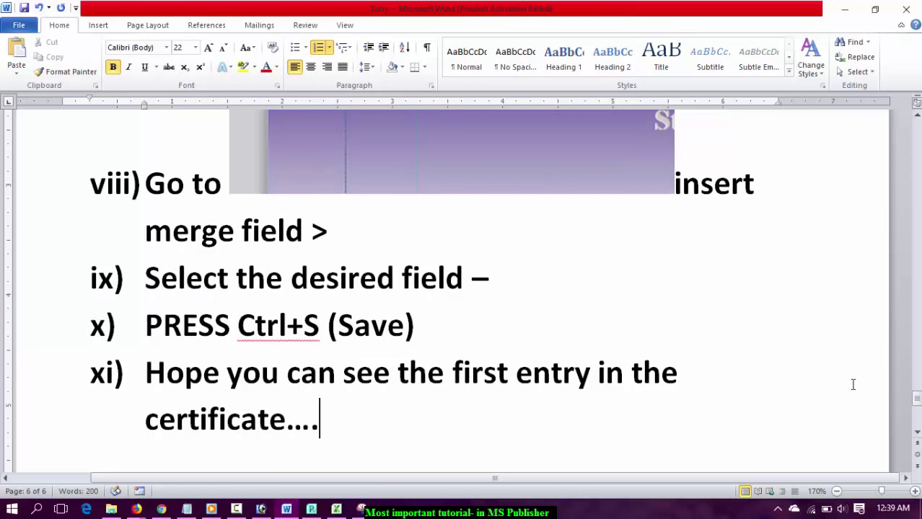
{"action": "key", "text": "Return"}
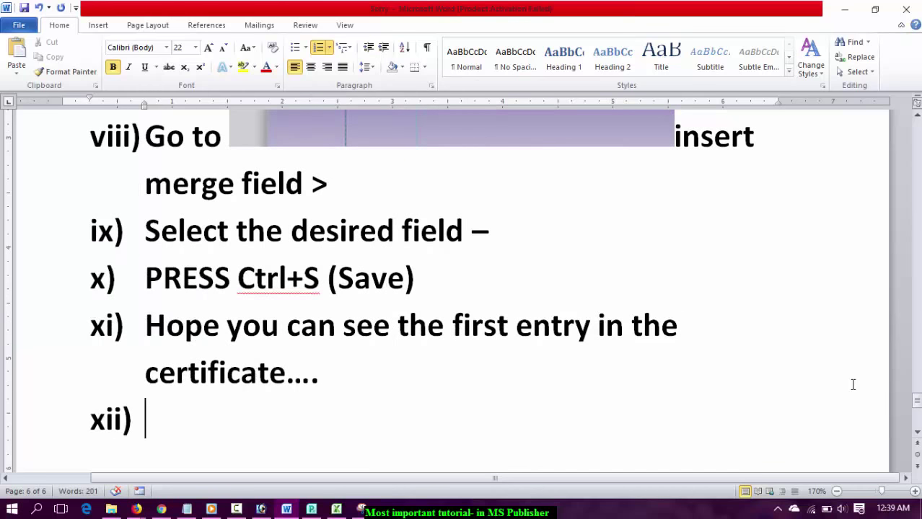
- Add xii) 'so, go to - Mailing' with a ribbon picture, and xiii) 'then press the next to see the next record.'
{"action": "type", "text": "so, "}
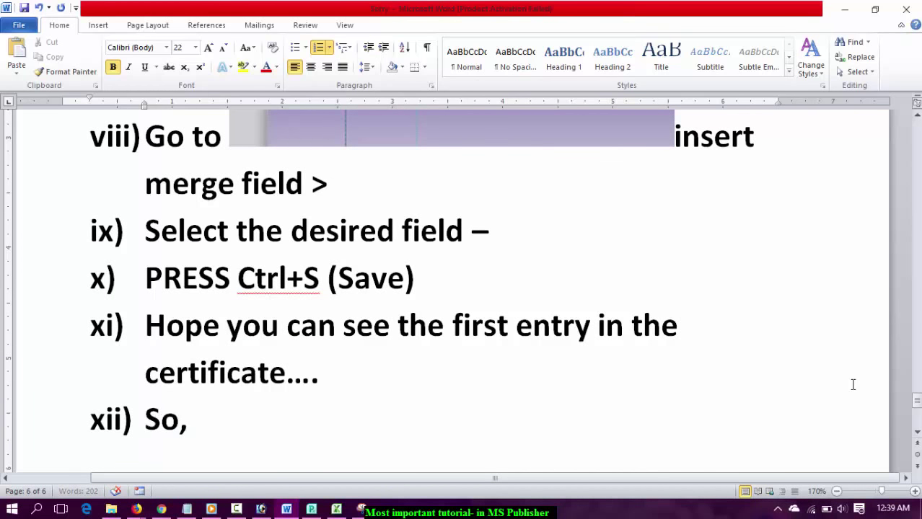
{"action": "type", "text": "n"}
{"action": "key", "text": "BackSpace"}
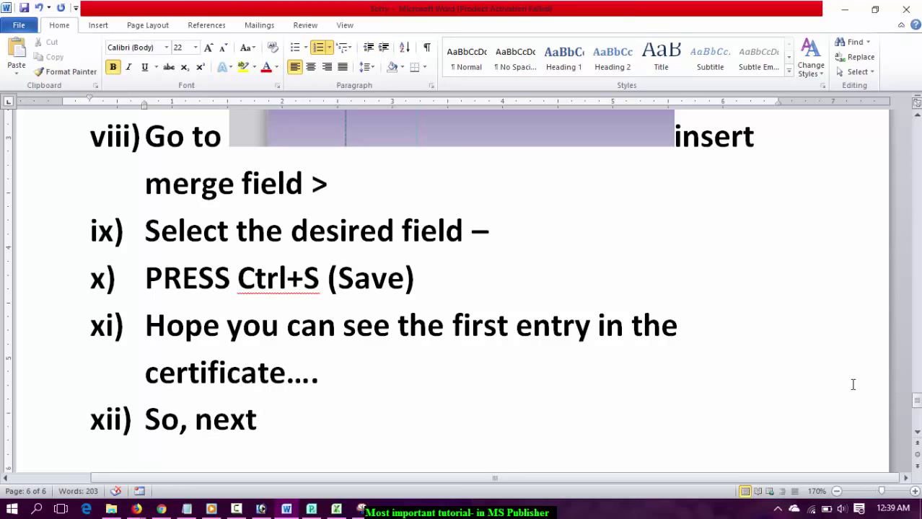
{"action": "type", "text": " go t"}
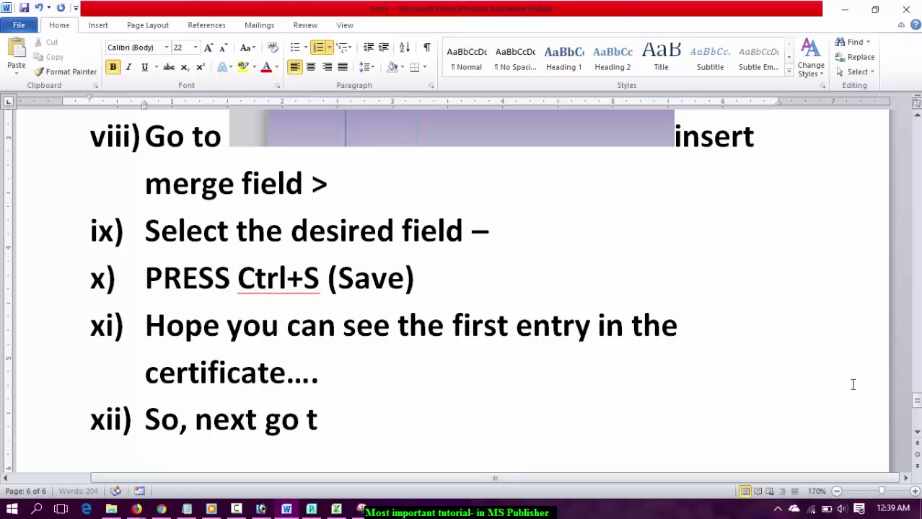
{"action": "type", "text": "o "}
{"action": "type", "text": "- Mailing"}
{"action": "key", "text": "Return"}
{"action": "key", "text": "ctrl+v"}
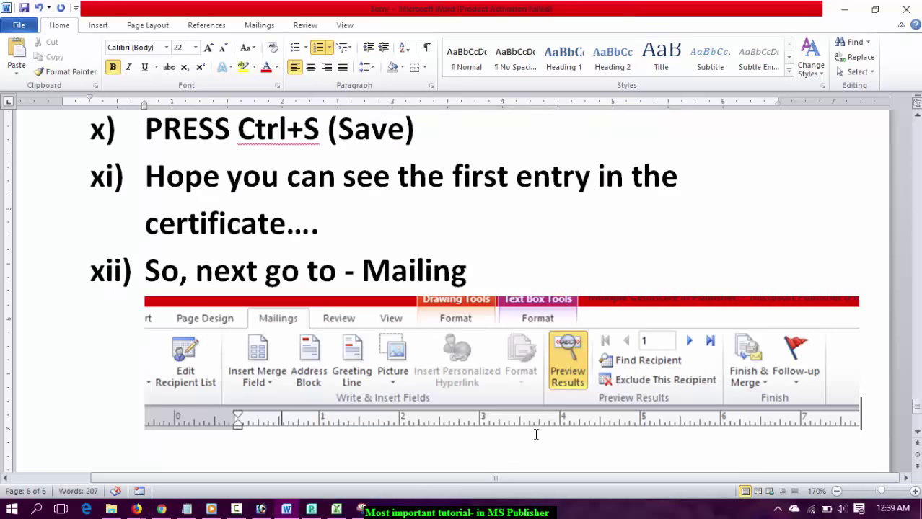
{"action": "key", "text": "Return"}
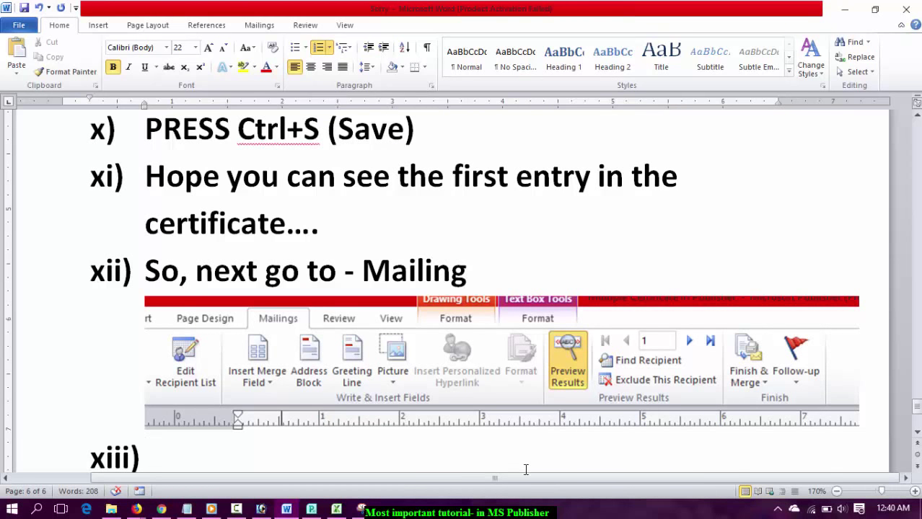
{"action": "type", "text": "then ["}
{"action": "key", "text": "BackSpace"}
{"action": "type", "text": "press"}
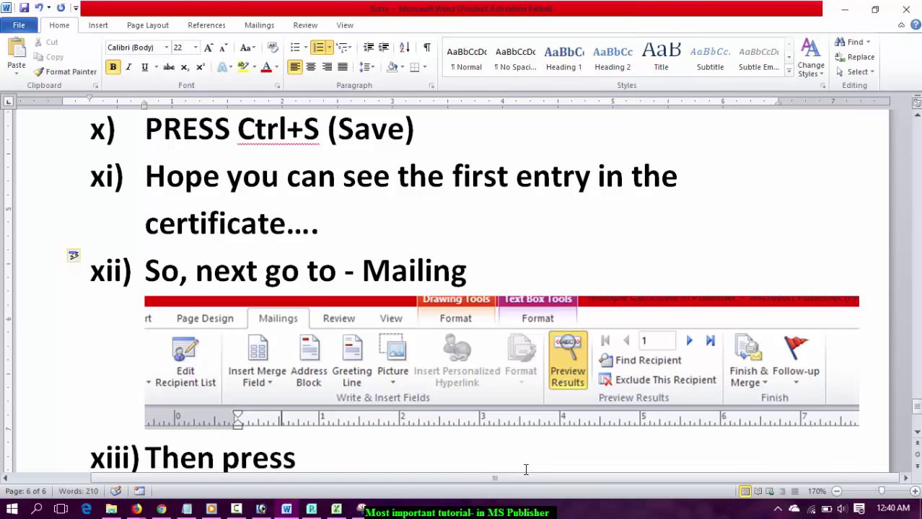
{"action": "type", "text": " the next to "}
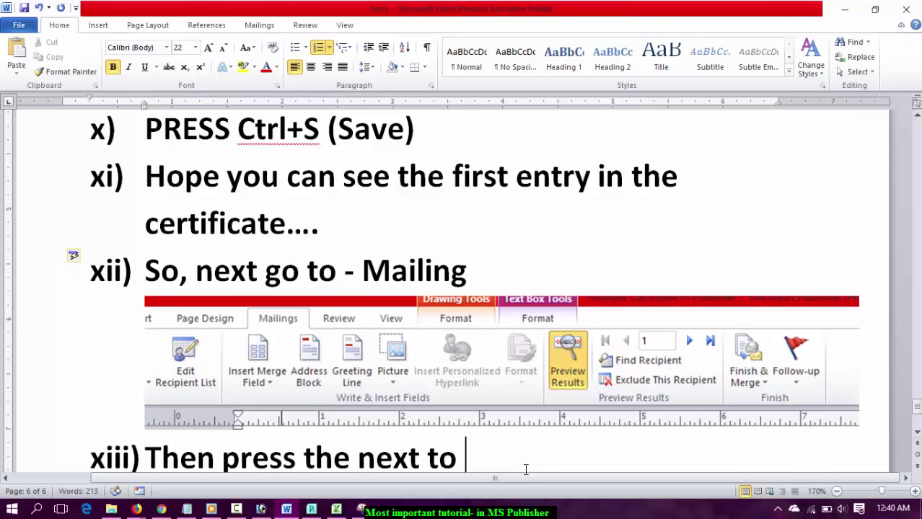
{"action": "type", "text": "see the next record."}
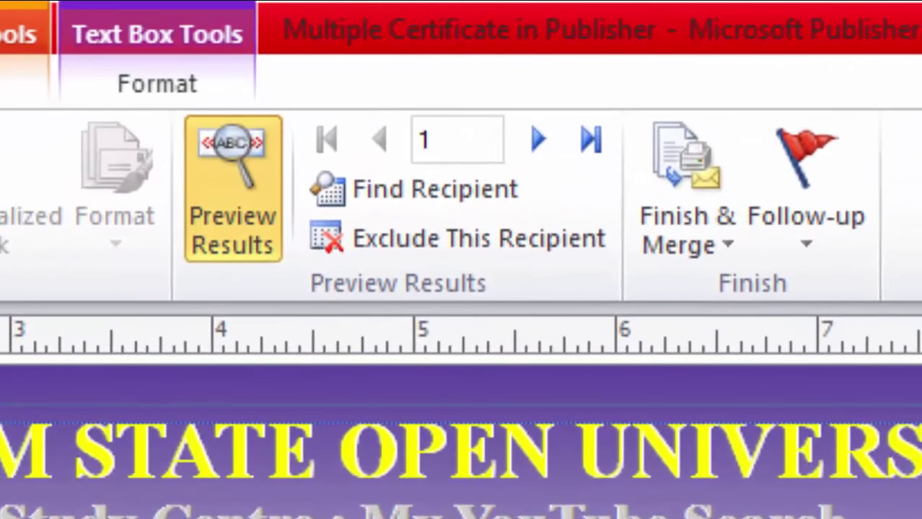
- Preview the following students' certificates, then jump back to the first record
{"action": "left_click", "coordinate": [534, 139]}
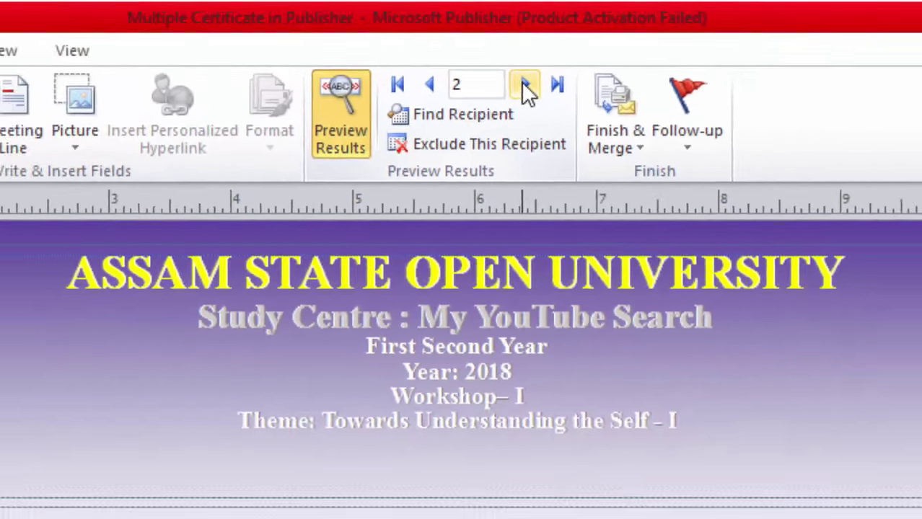
{"action": "left_click", "coordinate": [515, 43]}
{"action": "left_click", "coordinate": [515, 43]}
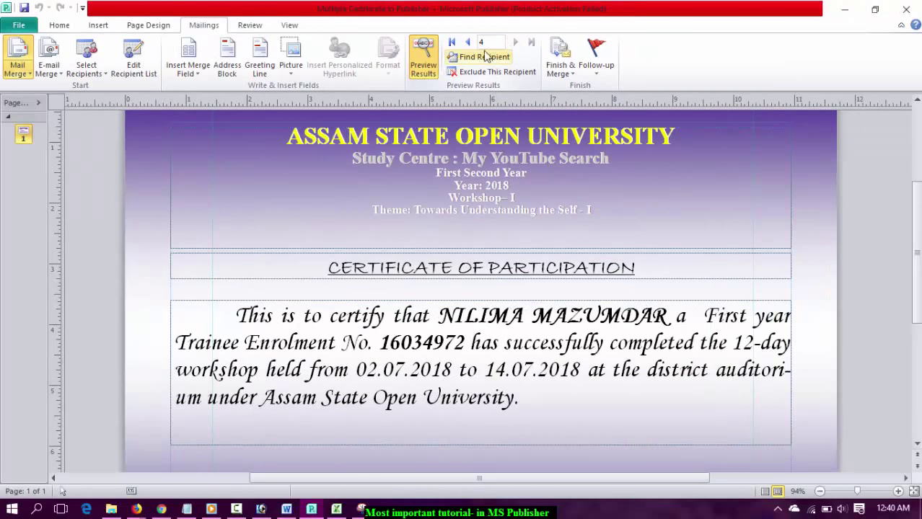
{"action": "left_click", "coordinate": [452, 42]}
- Set the merged student name field in the MV Boli font
{"action": "left_click", "coordinate": [448, 315]}
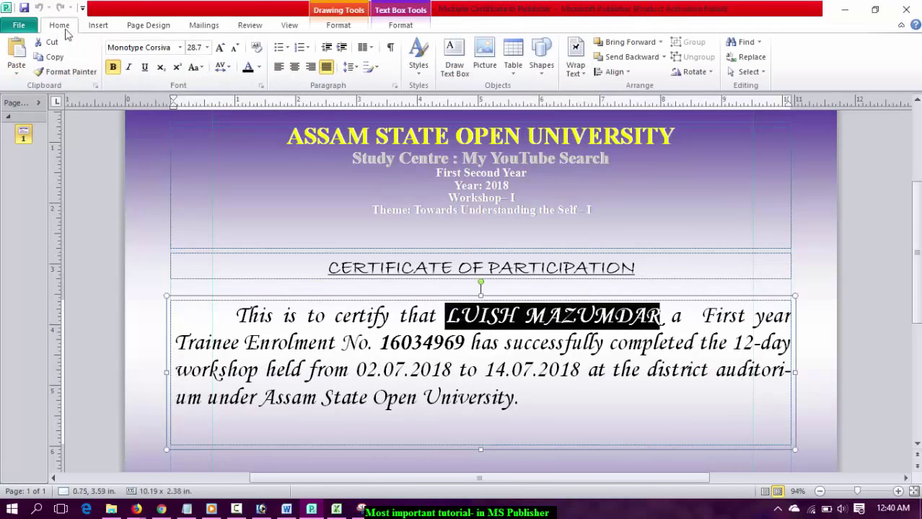
{"action": "left_click", "coordinate": [179, 47]}
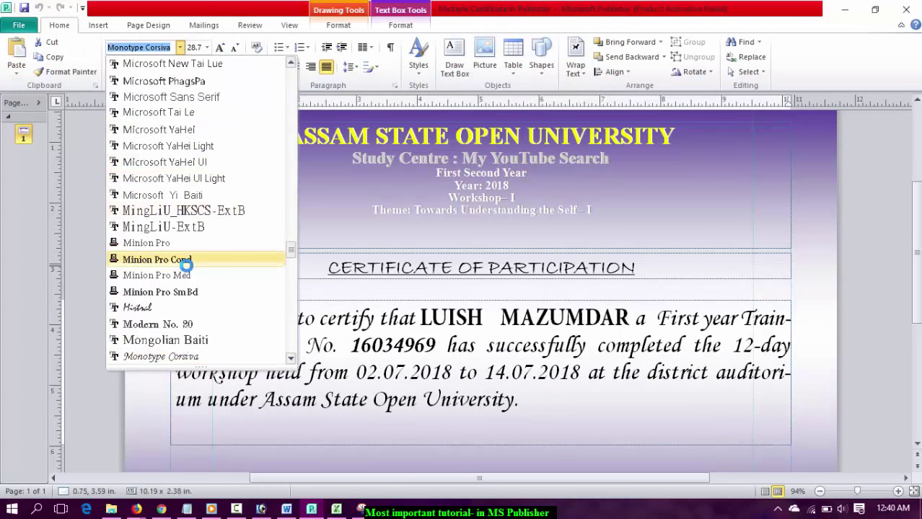
{"action": "scroll", "coordinate": [188, 303], "scroll_direction": "down", "scroll_amount": 4}
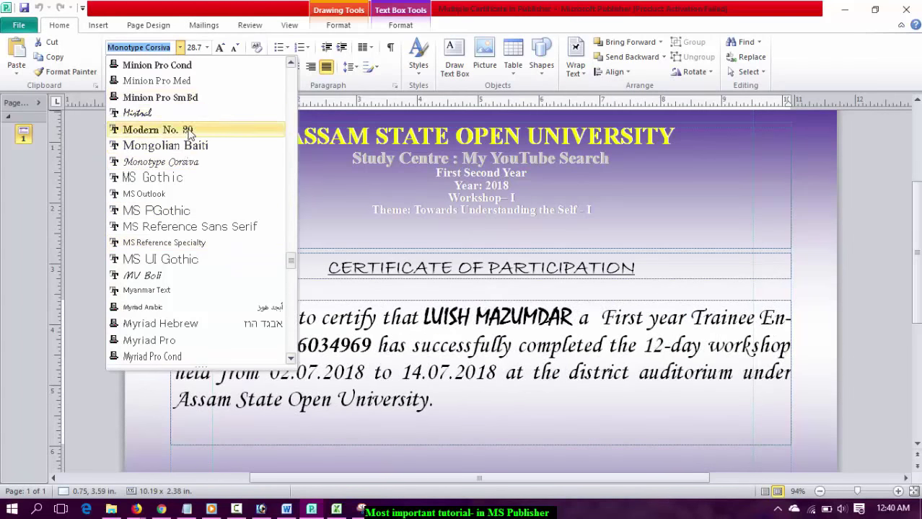
{"action": "left_click", "coordinate": [184, 275]}
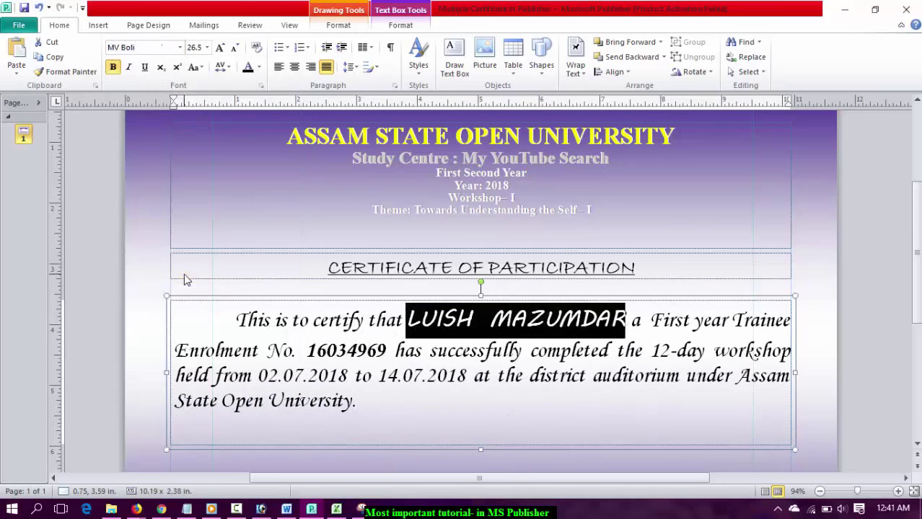
- Set the enrolment number in Myriad Pro Light and return to Mailings
{"action": "double_click", "coordinate": [345, 351]}
{"action": "left_click", "coordinate": [179, 47]}
{"action": "scroll", "coordinate": [214, 314], "scroll_direction": "down", "scroll_amount": 3}
{"action": "left_click", "coordinate": [222, 313]}
{"action": "left_click", "coordinate": [593, 209]}
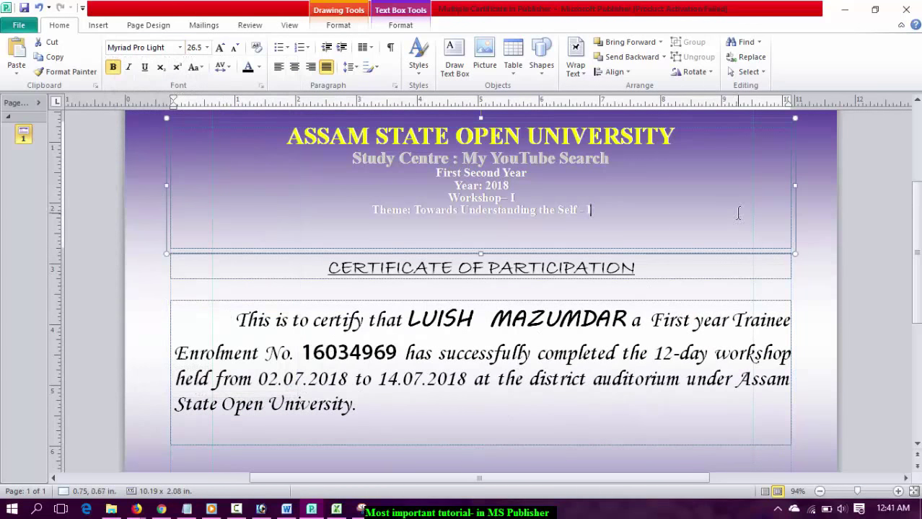
{"action": "left_click", "coordinate": [203, 25]}
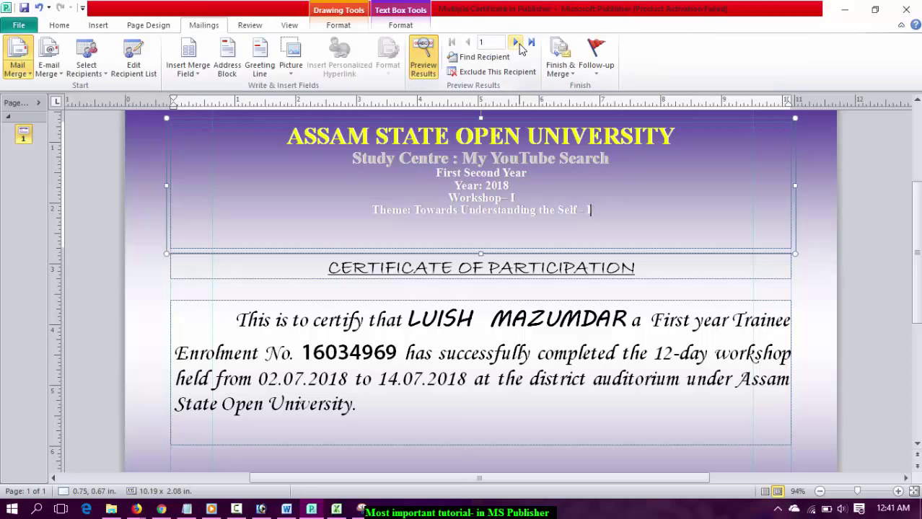
- Page back and forth through records 1–4 in the merge preview, ending on the fourth certificate
{"action": "left_click", "coordinate": [519, 46]}
{"action": "left_click", "coordinate": [519, 46]}
{"action": "left_click", "coordinate": [519, 46]}
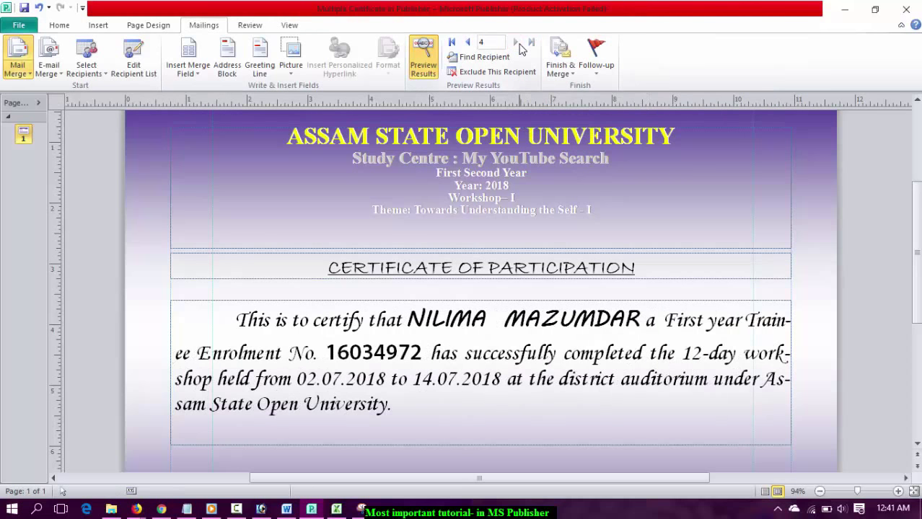
{"action": "left_click", "coordinate": [467, 43]}
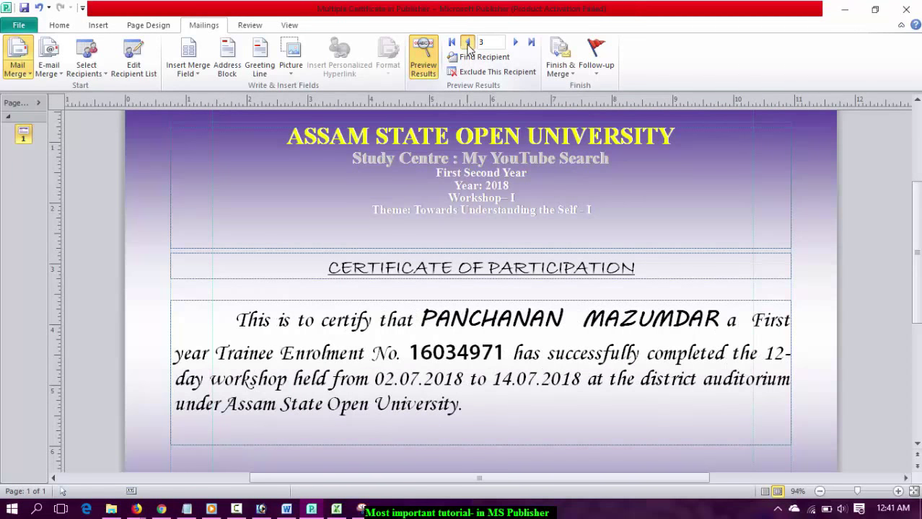
{"action": "left_click", "coordinate": [468, 43]}
{"action": "left_click", "coordinate": [467, 43]}
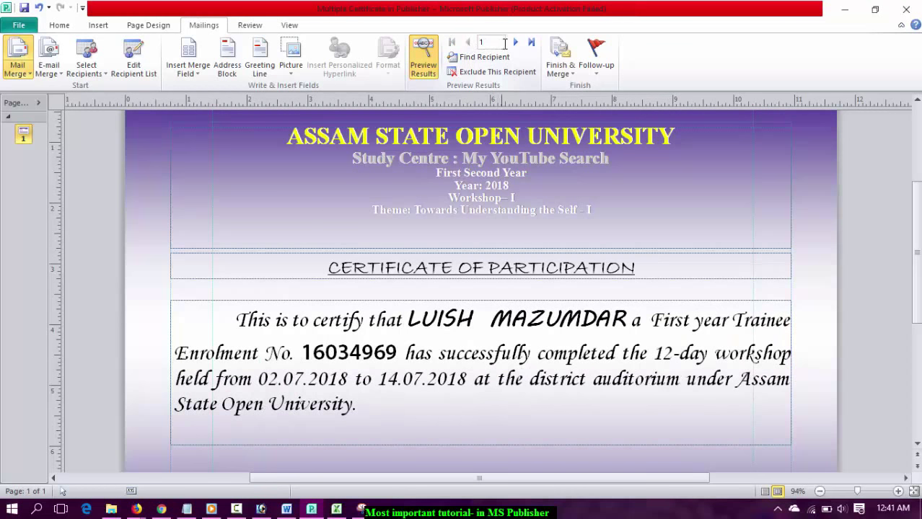
{"action": "left_click", "coordinate": [515, 44]}
{"action": "left_click", "coordinate": [515, 45]}
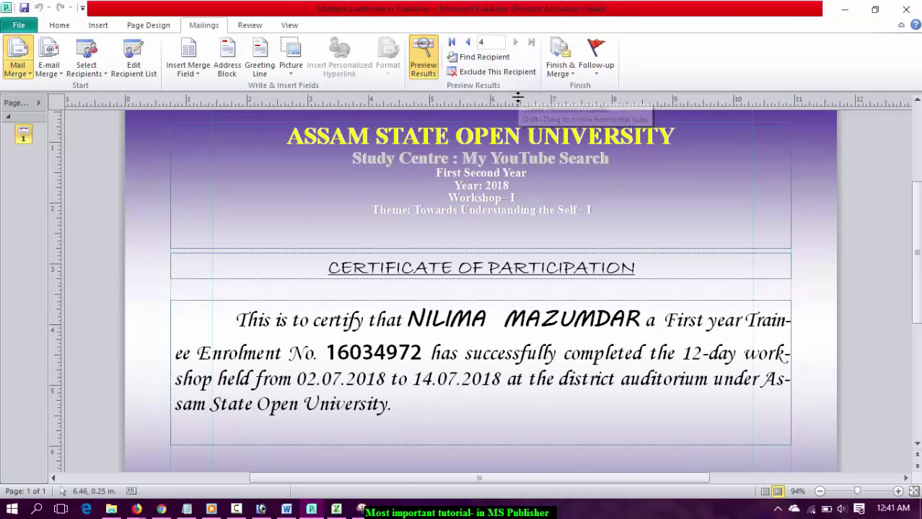
{"action": "scroll", "coordinate": [461, 262], "scroll_direction": "up", "scroll_amount": 2}
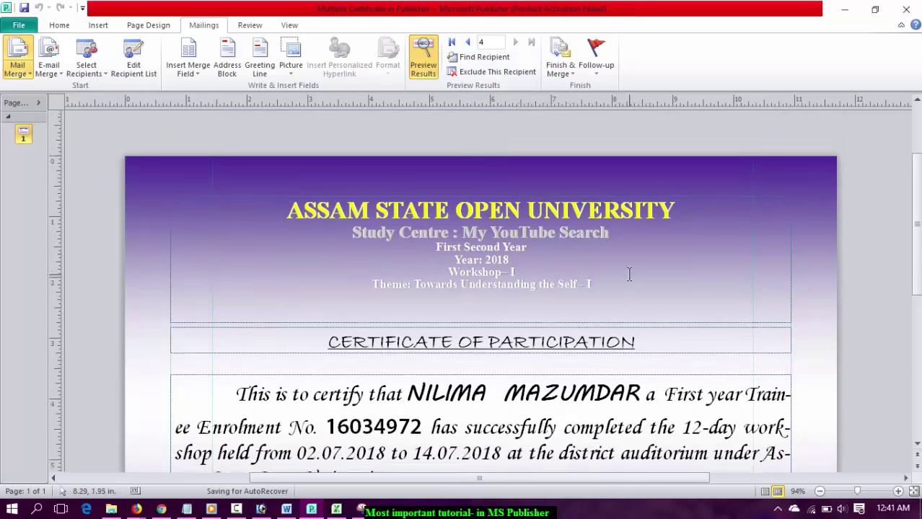
{"action": "scroll", "coordinate": [462, 262], "scroll_direction": "up", "scroll_amount": 3}
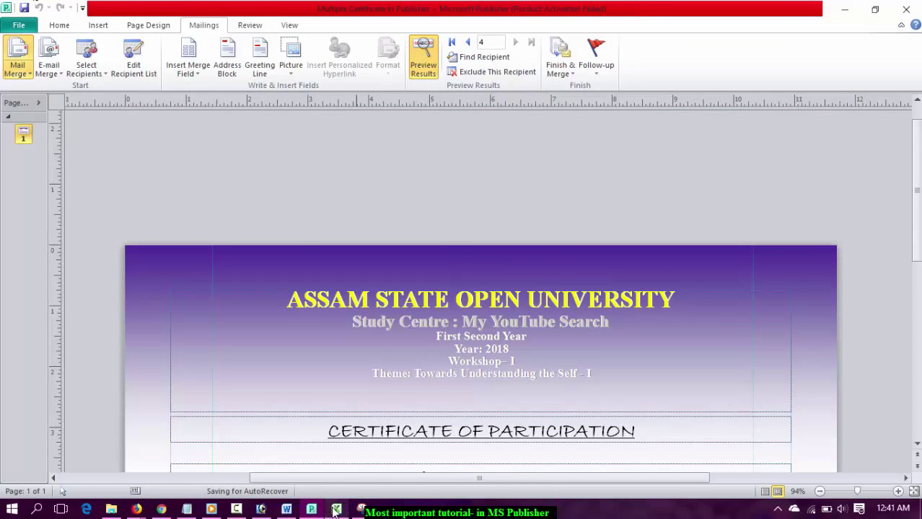
- In the Word notes, add step xiv): 'Now you can print the record from print menu'
{"action": "left_click", "coordinate": [286, 509]}
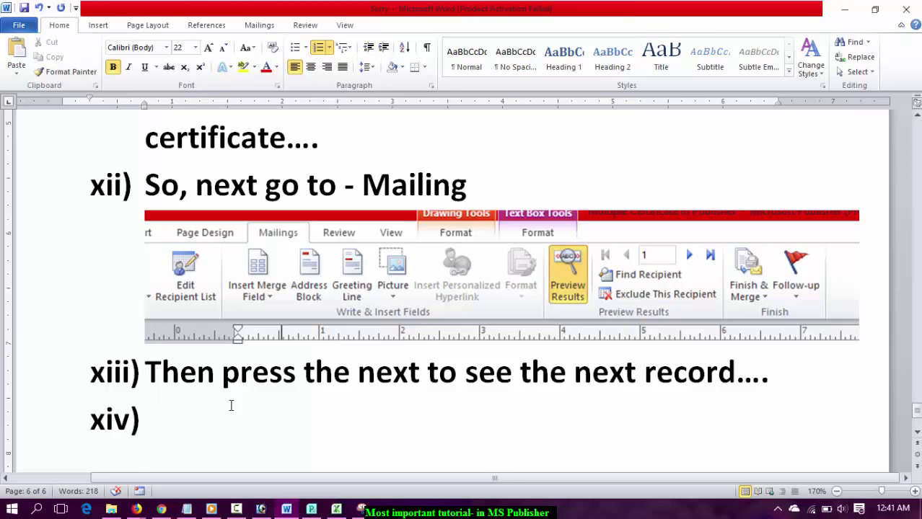
{"action": "type", "text": "Now "}
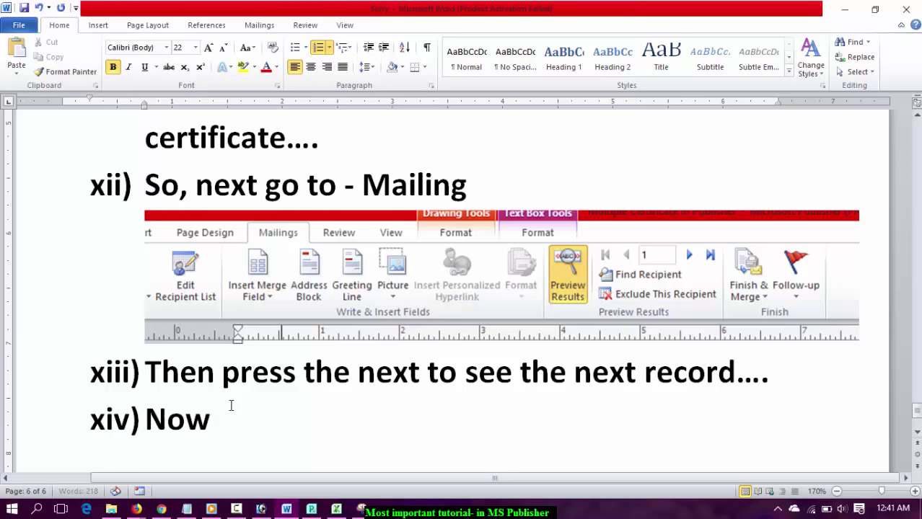
{"action": "type", "text": "you can "}
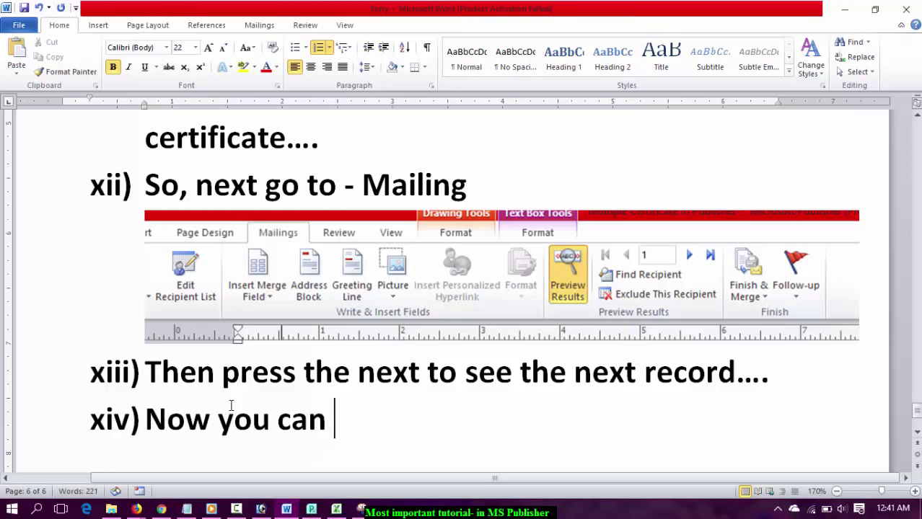
{"action": "type", "text": "print the record f"}
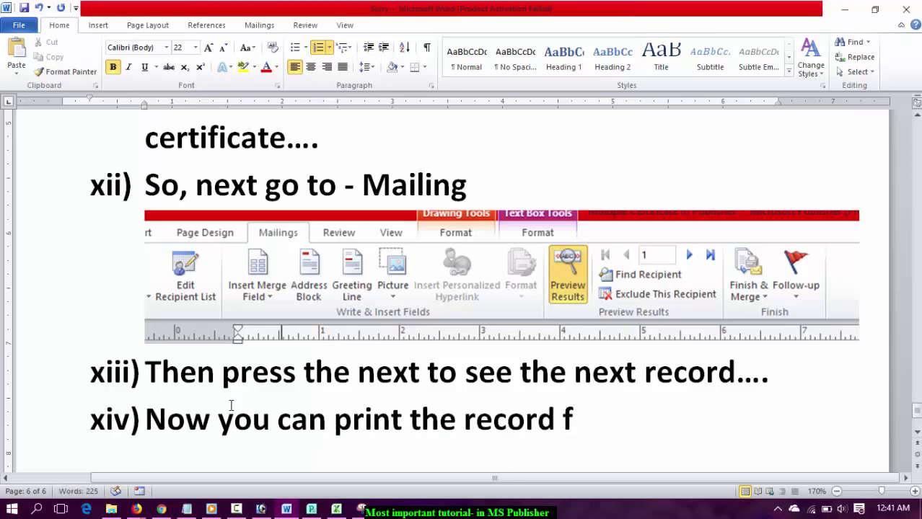
{"action": "type", "text": "rom print menu"}
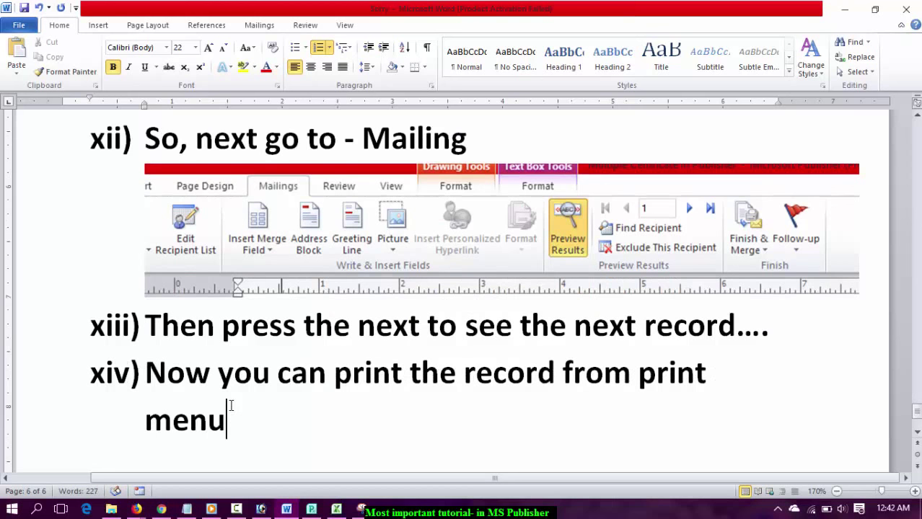
{"action": "type", "text": "...."}
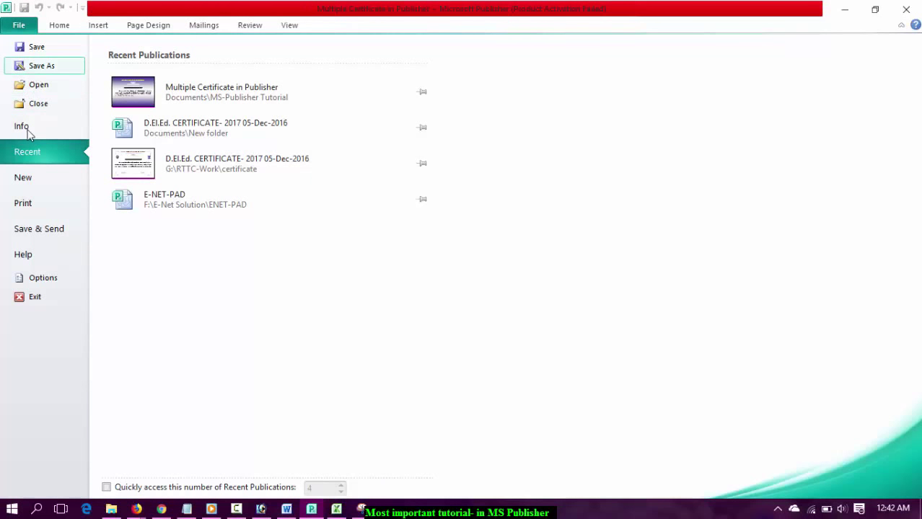
- In Print settings, choose Microsoft Print to PDF as the printer for all records
{"action": "left_click", "coordinate": [25, 208]}
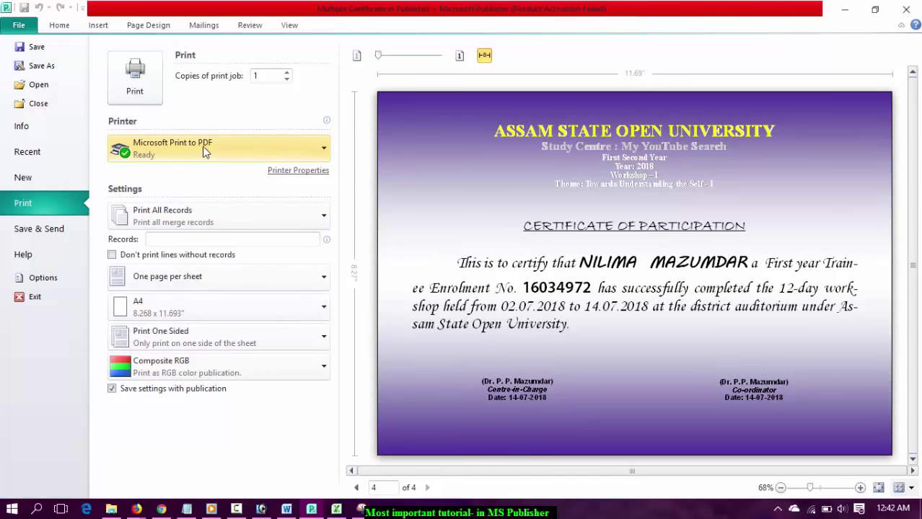
{"action": "left_click", "coordinate": [204, 147]}
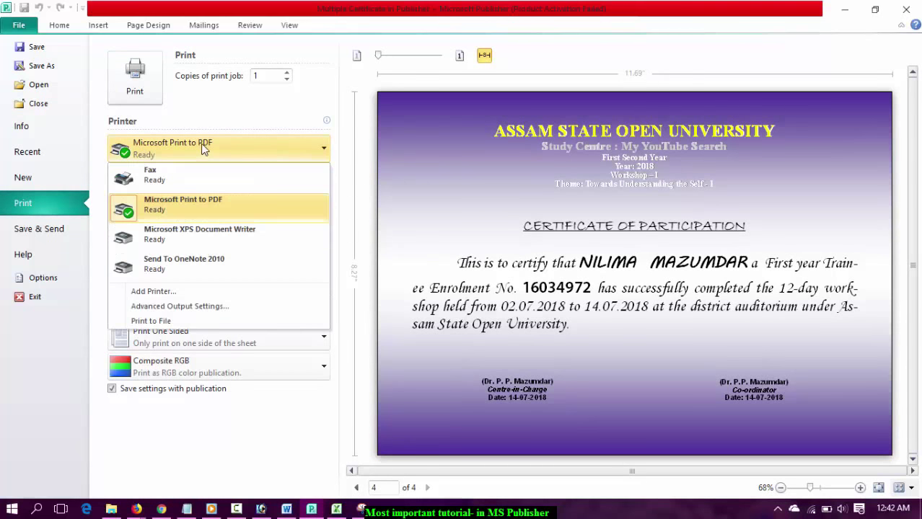
{"action": "left_click", "coordinate": [170, 208]}
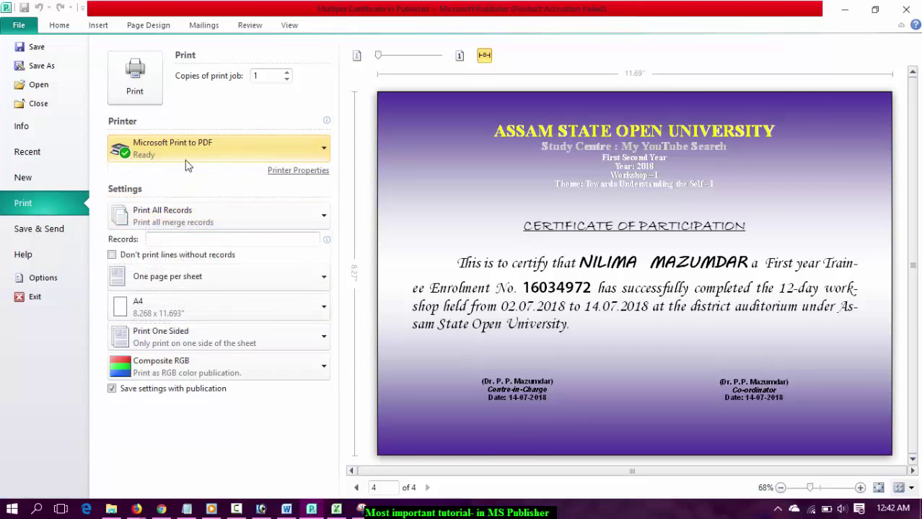
{"action": "left_click", "coordinate": [203, 150]}
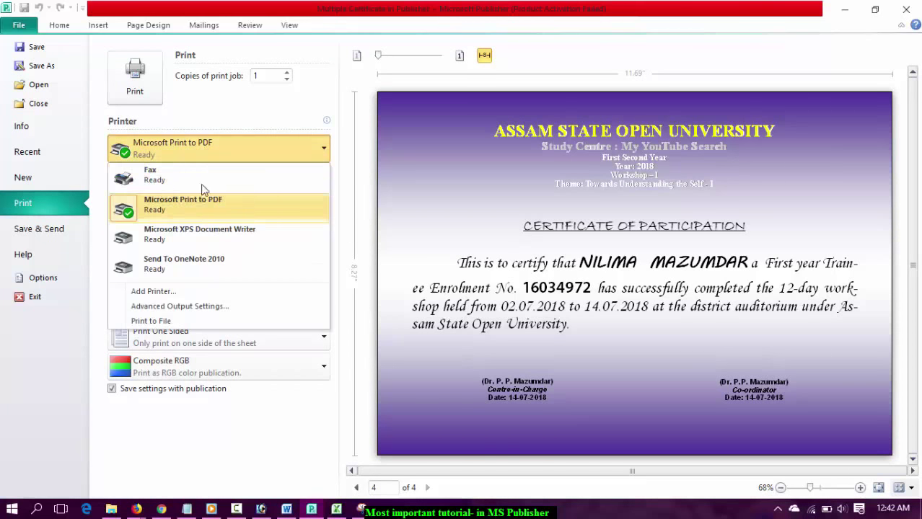
{"action": "left_click", "coordinate": [208, 145]}
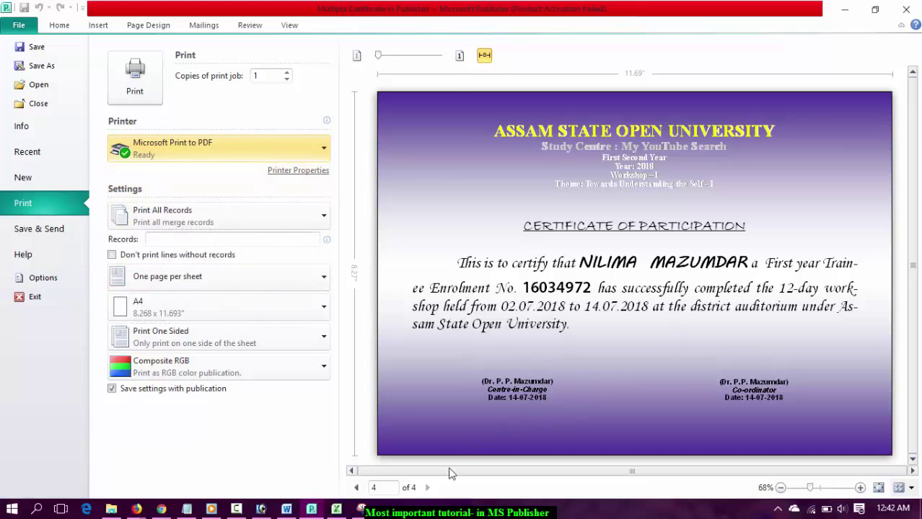
- Page through the print preview from the first to the last certificate and back
{"action": "left_click", "coordinate": [355, 488]}
{"action": "left_click", "coordinate": [355, 488]}
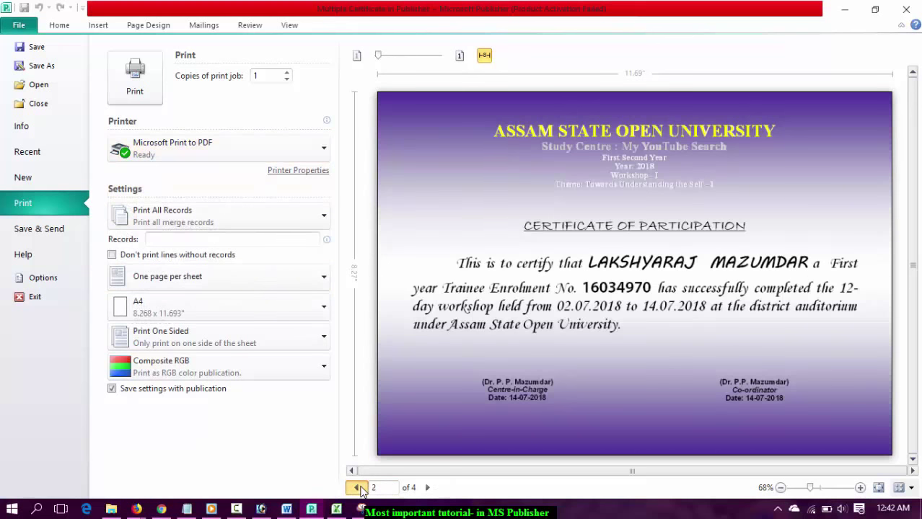
{"action": "left_click", "coordinate": [356, 488]}
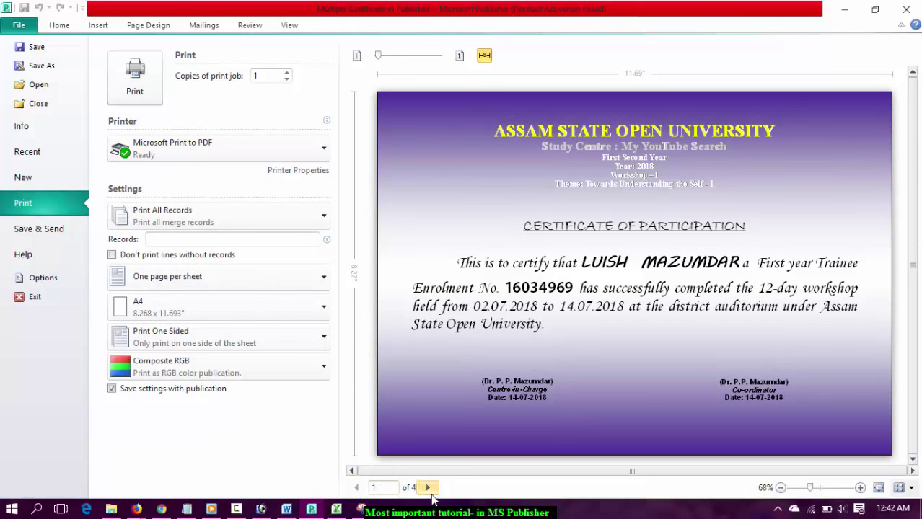
{"action": "left_click", "coordinate": [428, 488]}
{"action": "left_click", "coordinate": [428, 487]}
{"action": "left_click", "coordinate": [427, 487]}
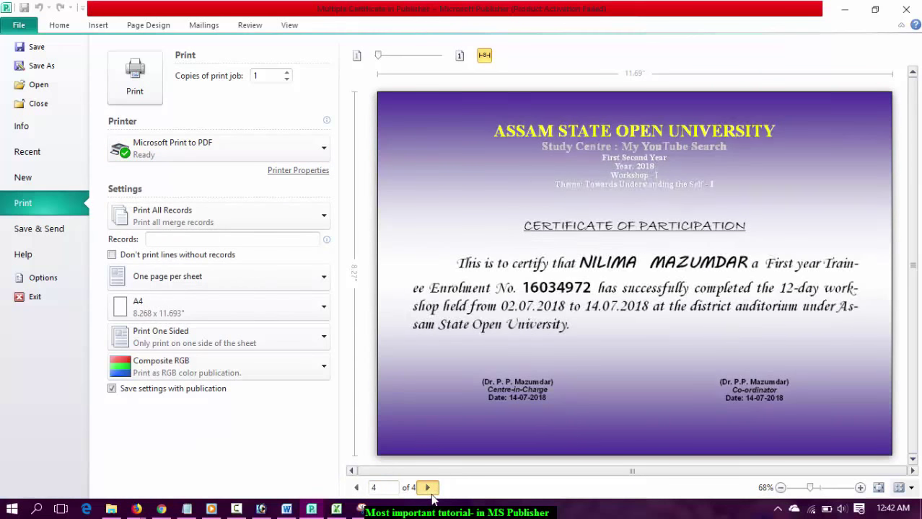
{"action": "left_click", "coordinate": [355, 488]}
{"action": "left_click", "coordinate": [356, 487]}
{"action": "left_click", "coordinate": [356, 487]}
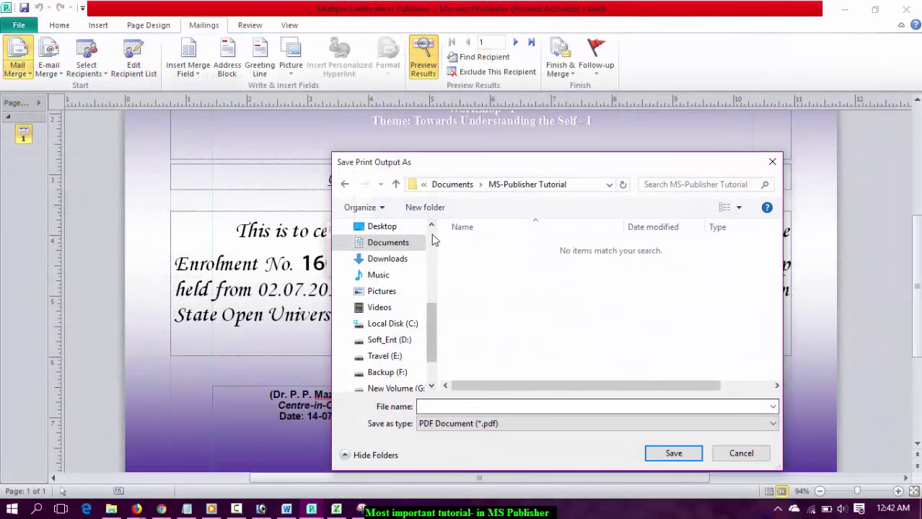
- Create a new folder named 'Print' and open it
{"action": "left_click", "coordinate": [425, 207]}
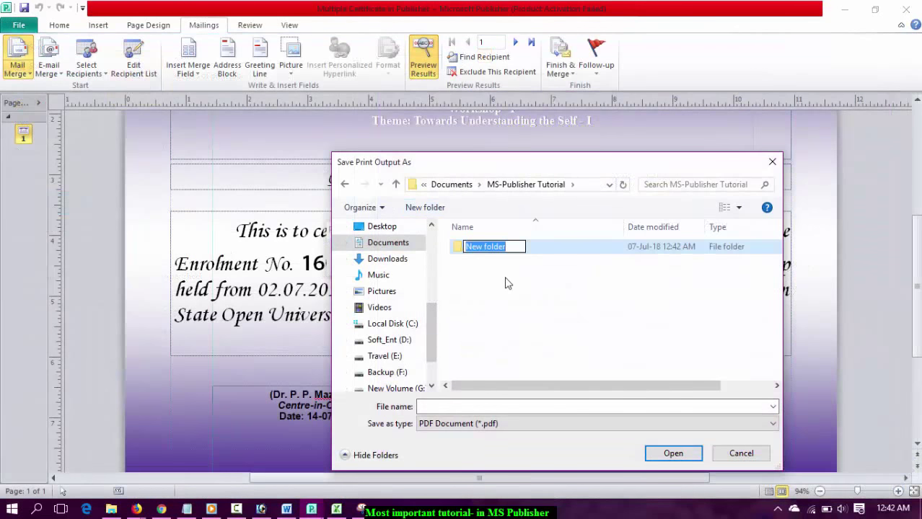
{"action": "type", "text": "Print"}
{"action": "key", "text": "Return"}
{"action": "key", "text": "Return"}
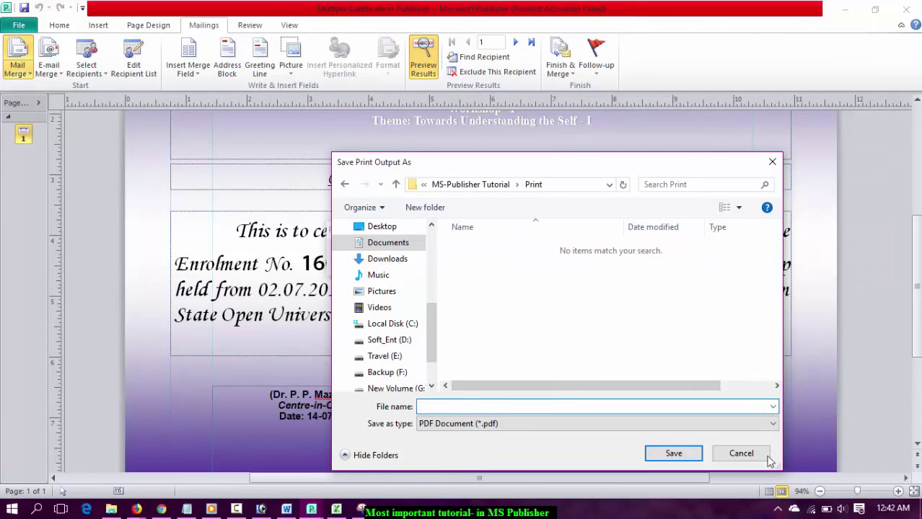
- Save each of the four merged certificates as PDFs numbered 1 to 4
{"action": "left_click", "coordinate": [681, 453]}
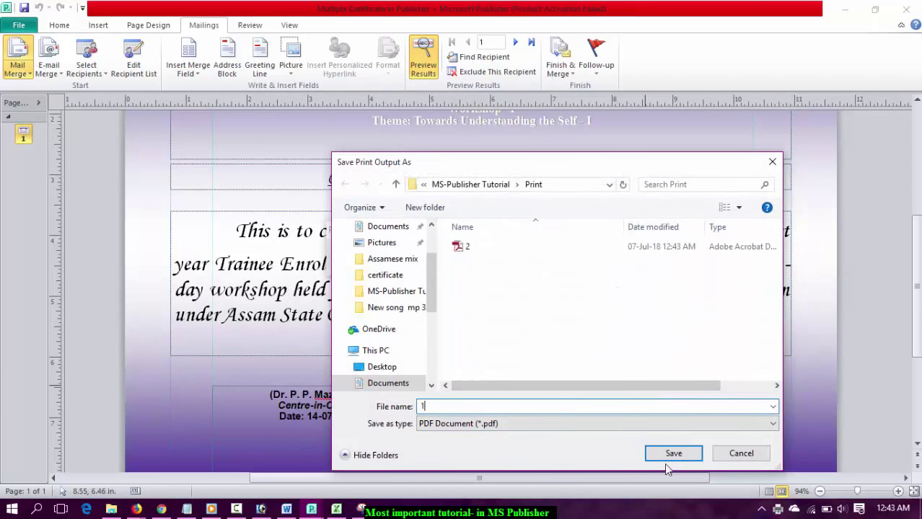
{"action": "left_click", "coordinate": [669, 452]}
{"action": "left_click", "coordinate": [674, 453]}
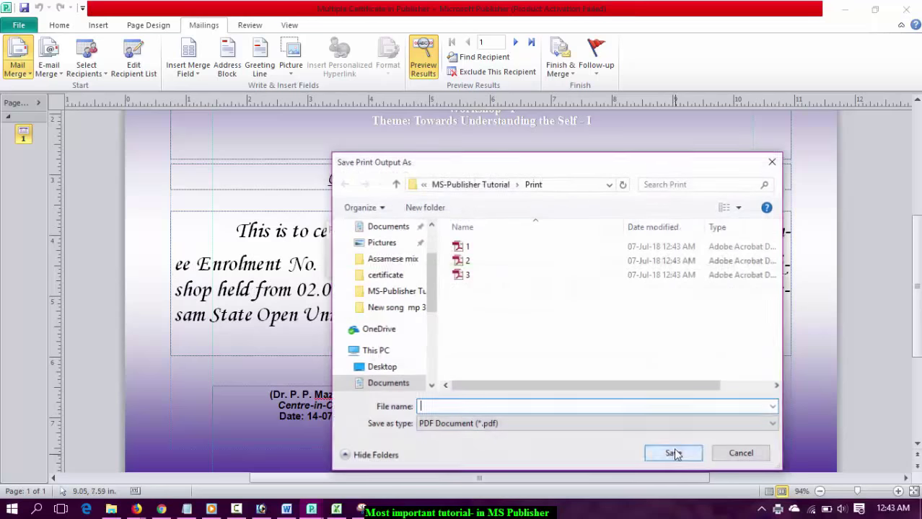
{"action": "type", "text": "4"}
{"action": "left_click", "coordinate": [652, 454]}
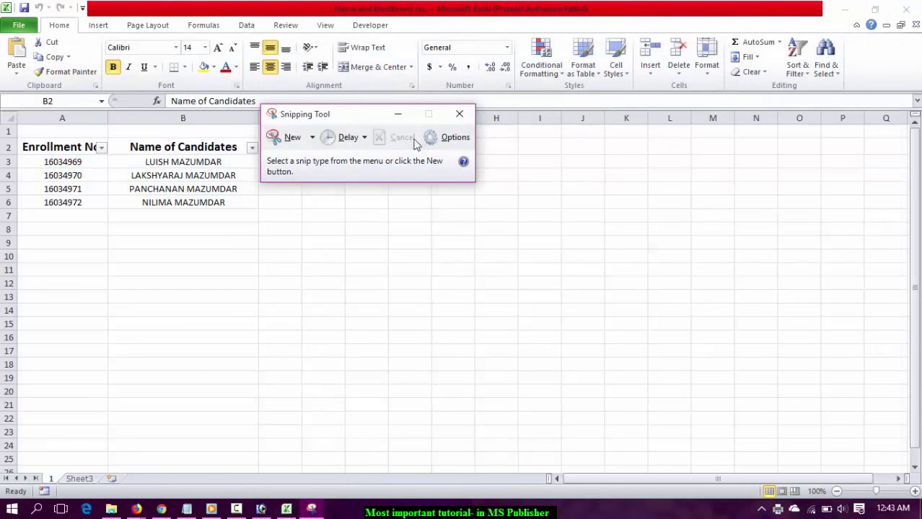
- Close Snipping Tool and the Excel student list, then refresh the tutorial folder
{"action": "left_click", "coordinate": [458, 118]}
{"action": "left_click", "coordinate": [906, 9]}
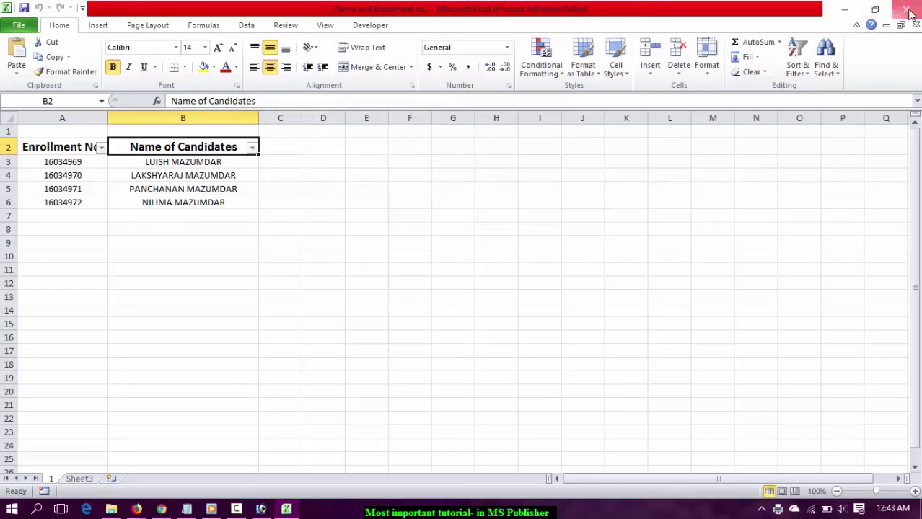
{"action": "right_click", "coordinate": [319, 345]}
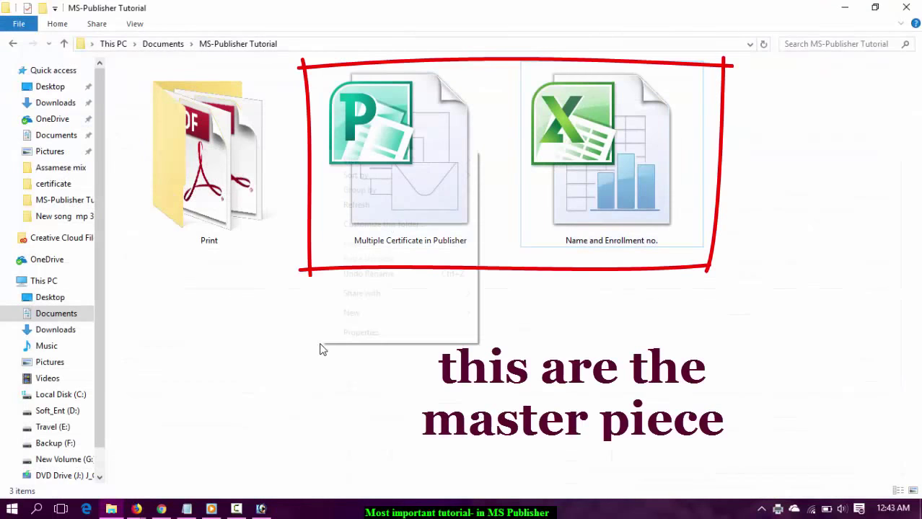
{"action": "left_click", "coordinate": [406, 206]}
{"action": "right_click", "coordinate": [380, 364]}
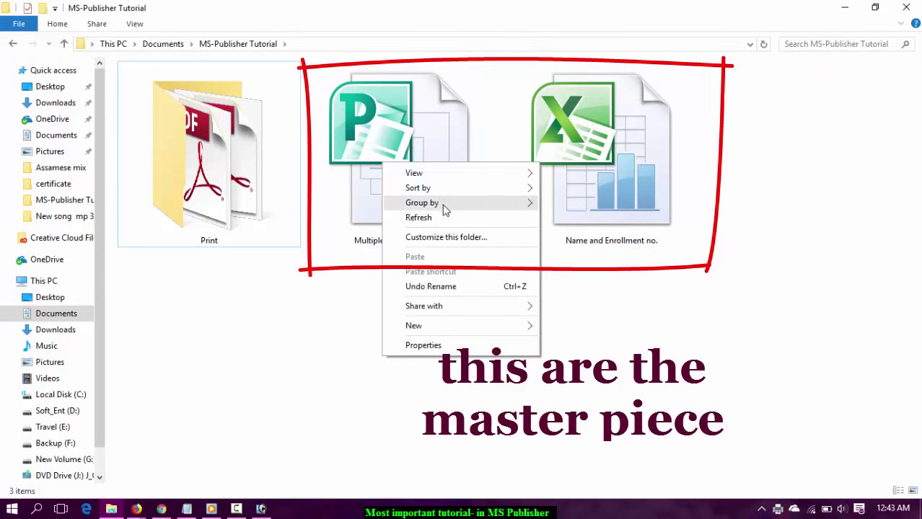
{"action": "left_click", "coordinate": [444, 218]}
{"action": "left_click_drag", "start_coordinate": [734, 290], "coordinate": [335, 65]}
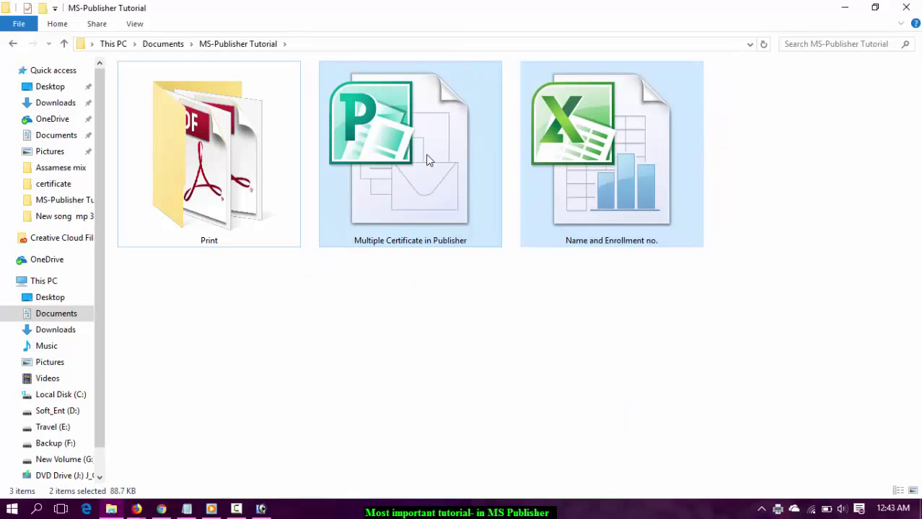
- Open the Print folder and open 1.pdf in Adobe Reader
{"action": "double_click", "coordinate": [204, 177]}
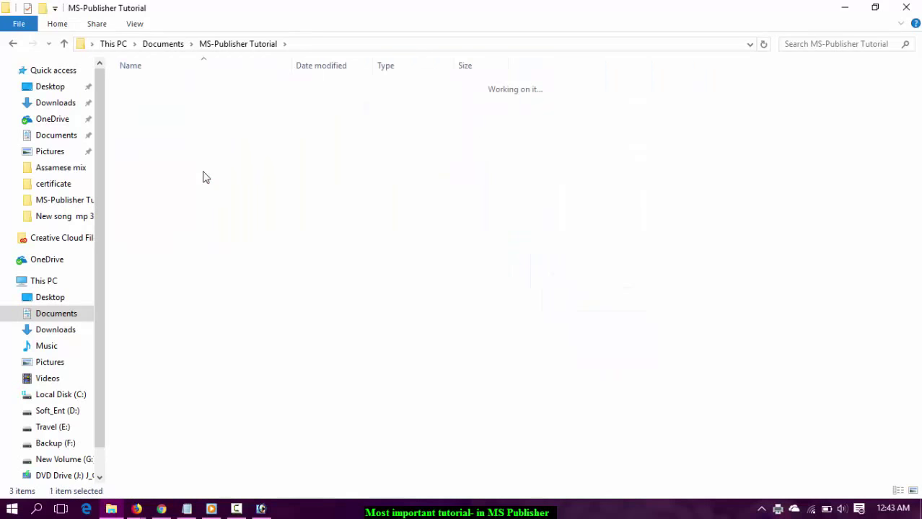
{"action": "right_click", "coordinate": [199, 204]}
{"action": "left_click", "coordinate": [241, 264]}
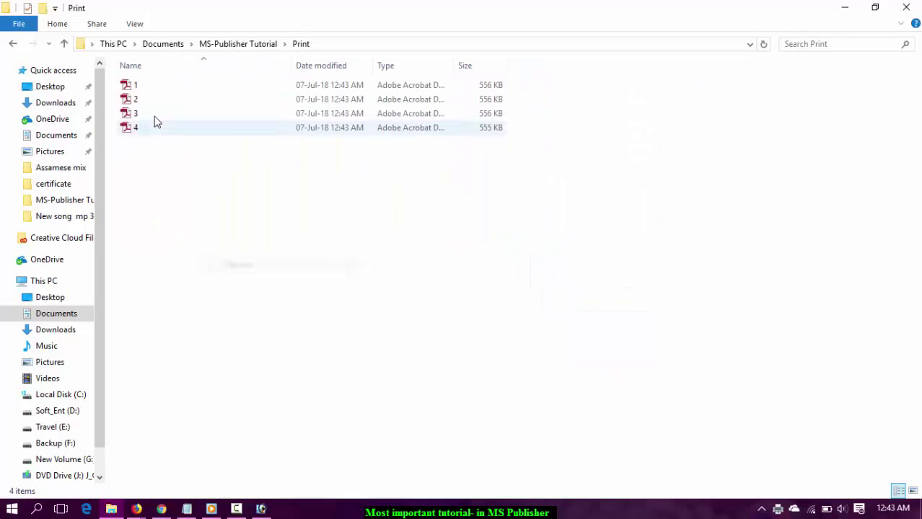
{"action": "left_click", "coordinate": [147, 93]}
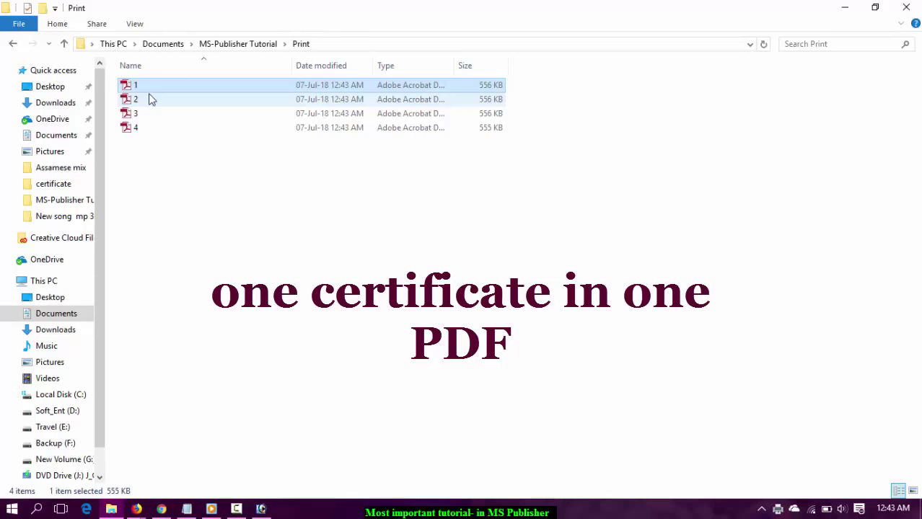
{"action": "key", "text": "Return"}
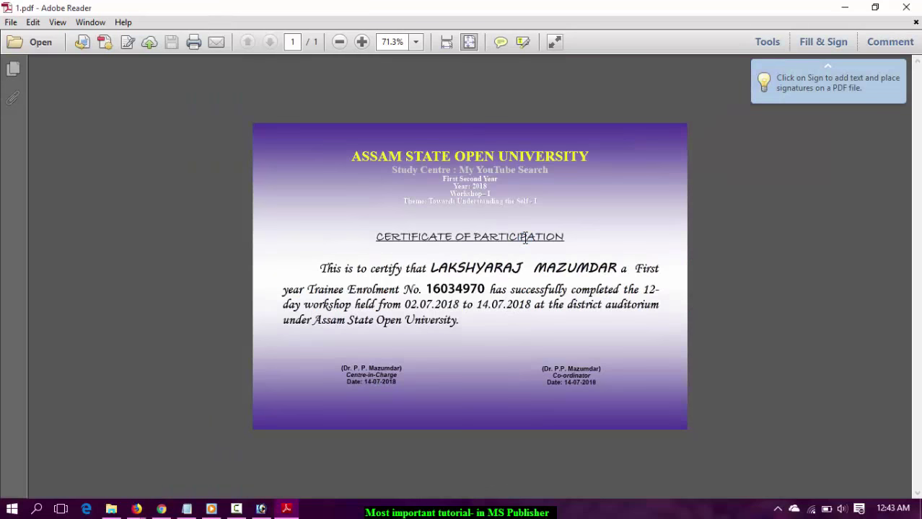
- Fit certificate 1 to the page, then review 2.pdf and 3.pdf, checking the student name
{"action": "key", "text": "ctrl+0"}
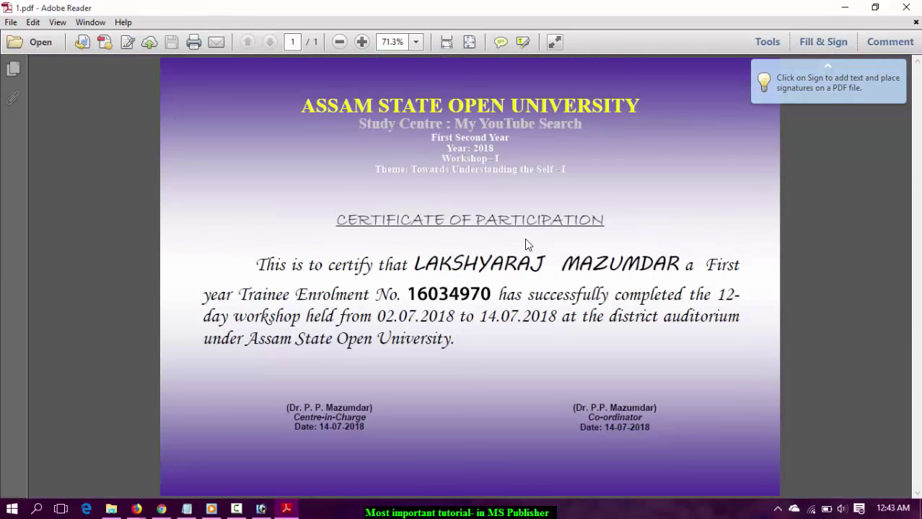
{"action": "left_click", "coordinate": [908, 7]}
{"action": "double_click", "coordinate": [163, 101]}
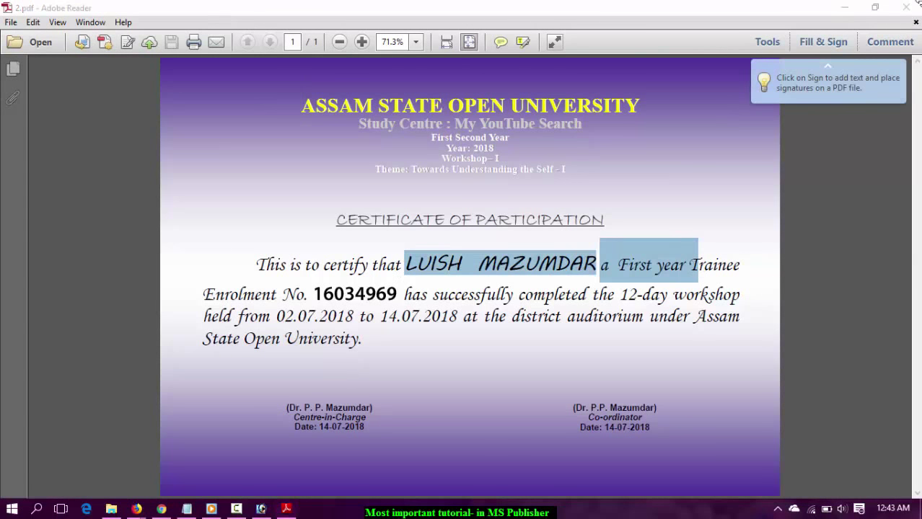
{"action": "left_click", "coordinate": [906, 7]}
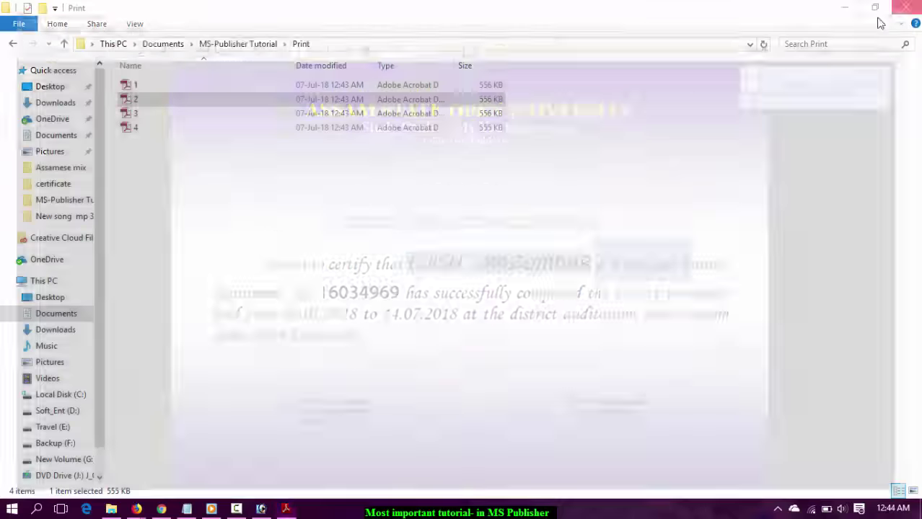
{"action": "double_click", "coordinate": [148, 115]}
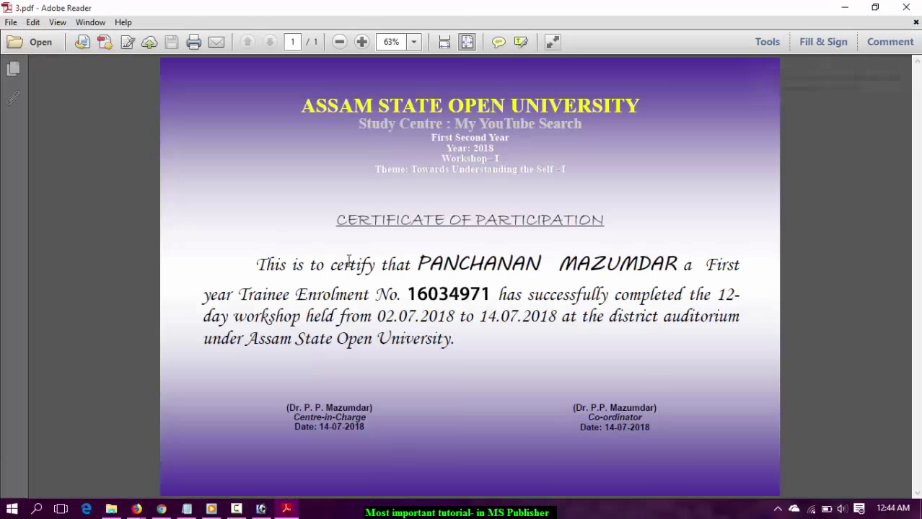
{"action": "left_click_drag", "start_coordinate": [545, 262], "coordinate": [685, 264]}
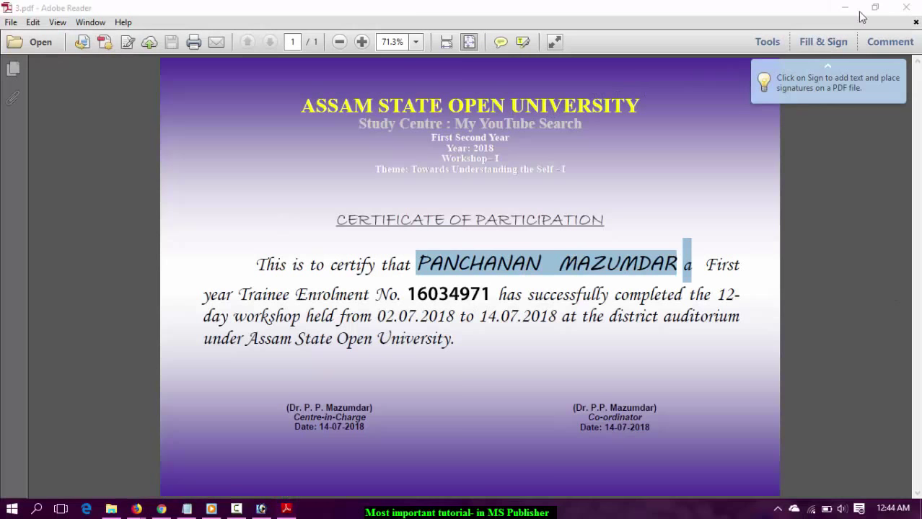
{"action": "left_click", "coordinate": [906, 7]}
- Check 4.pdf's name and enrolment number, recheck 1.pdf, then close Adobe Reader
{"action": "double_click", "coordinate": [127, 130]}
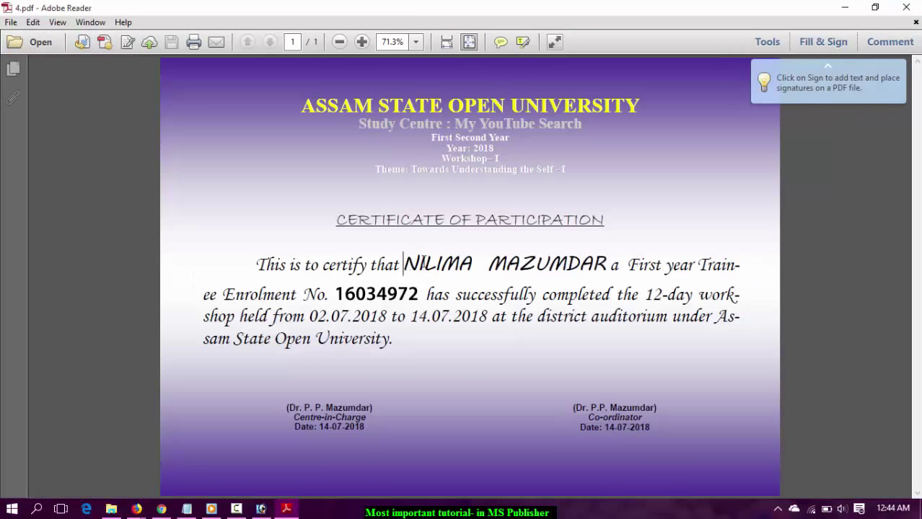
{"action": "left_click_drag", "start_coordinate": [404, 264], "coordinate": [584, 261]}
{"action": "left_click_drag", "start_coordinate": [366, 293], "coordinate": [386, 333]}
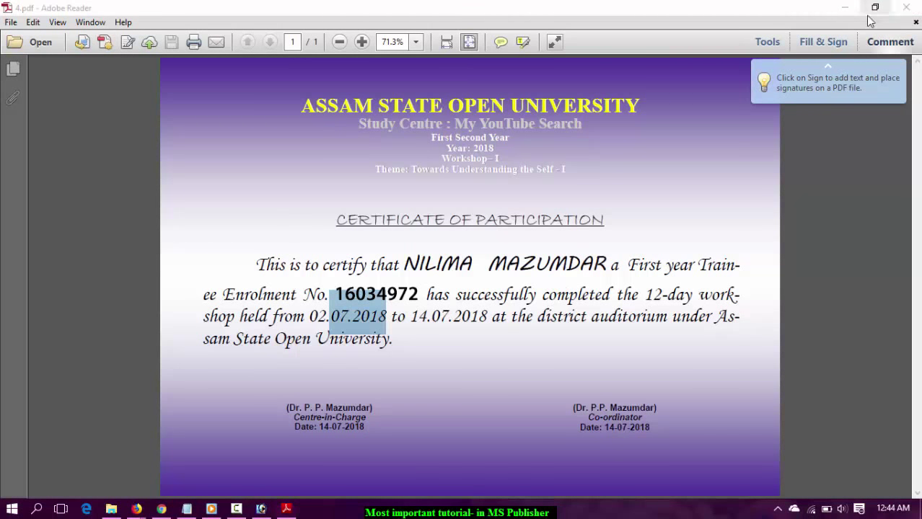
{"action": "left_click", "coordinate": [906, 7]}
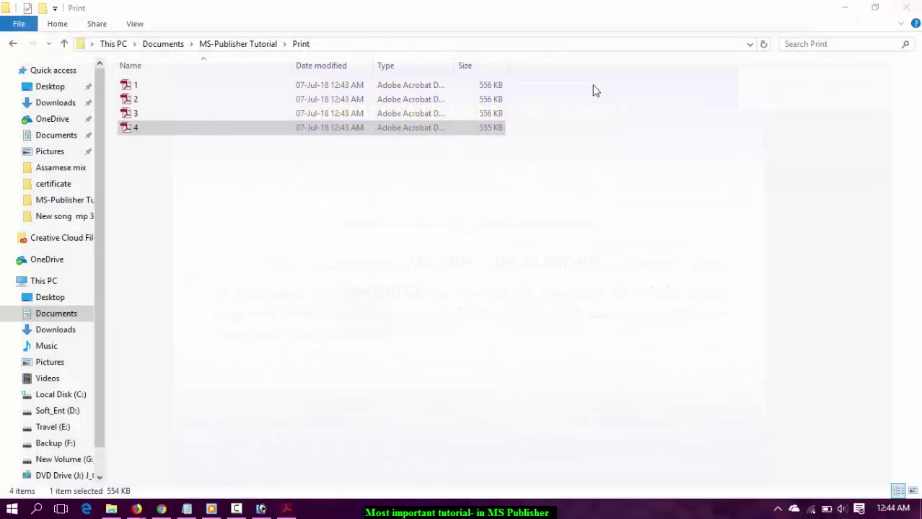
{"action": "double_click", "coordinate": [172, 91]}
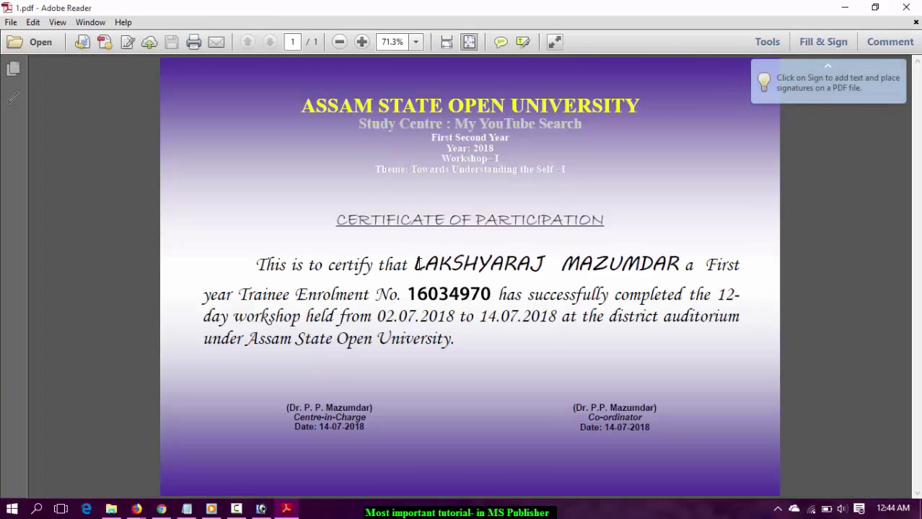
{"action": "left_click_drag", "start_coordinate": [417, 264], "coordinate": [625, 264]}
{"action": "left_click", "coordinate": [486, 290]}
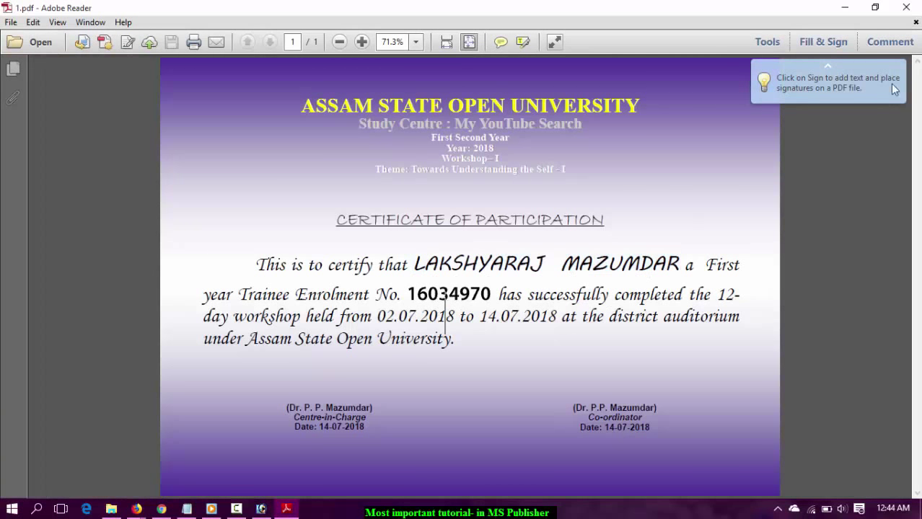
{"action": "left_click", "coordinate": [908, 6]}
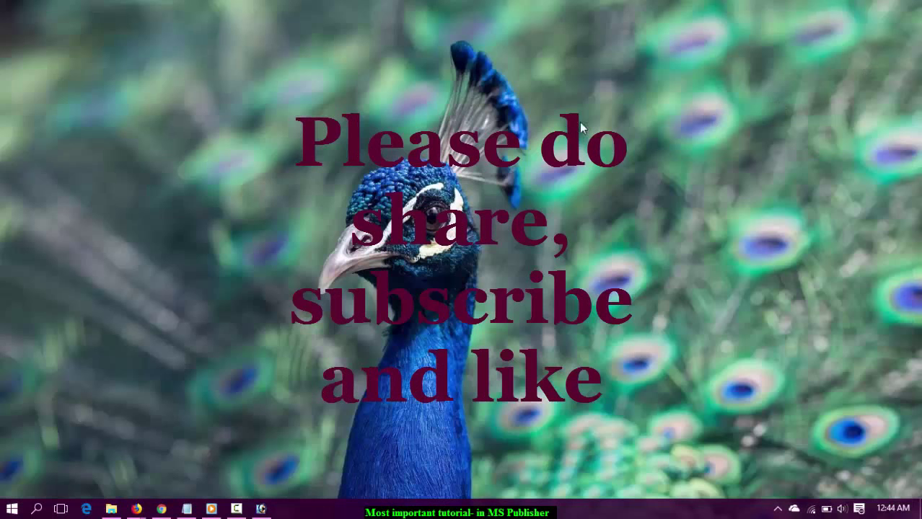
{"action": "right_click", "coordinate": [579, 122]}
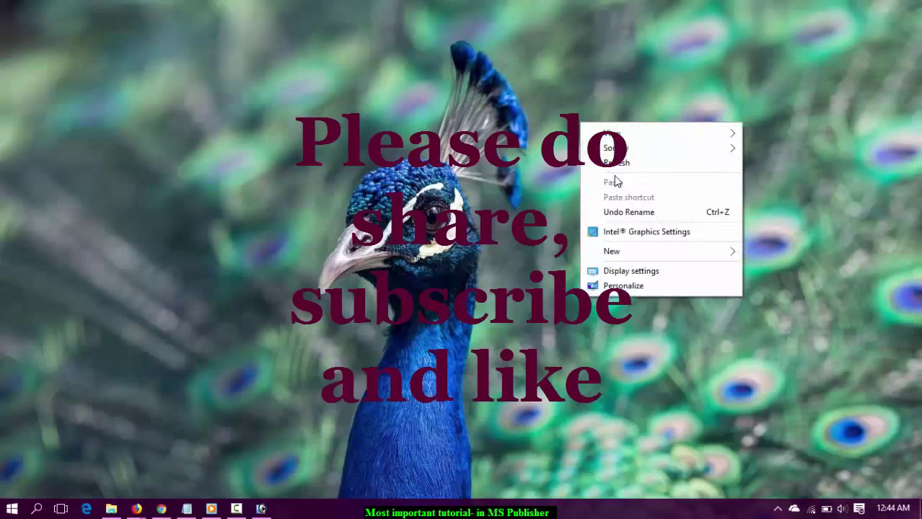